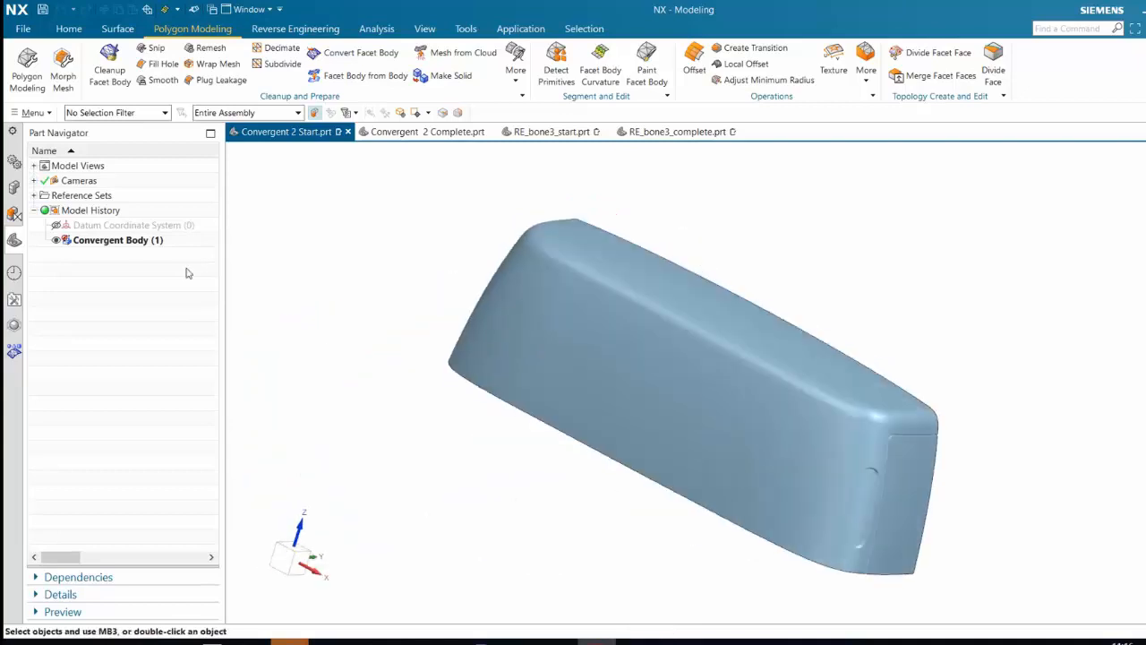
Display the facet edges of the convergent body and examine its mesh up close
left_click(149, 242)
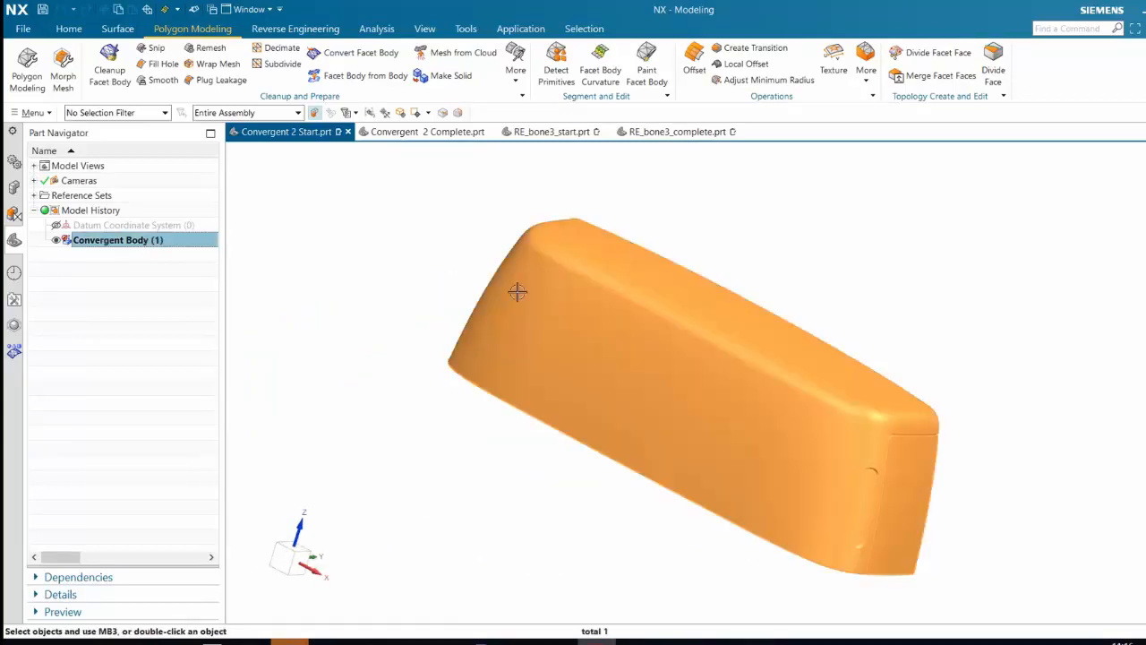
middle_click_drag(517, 292, 391, 256)
key("Escape")
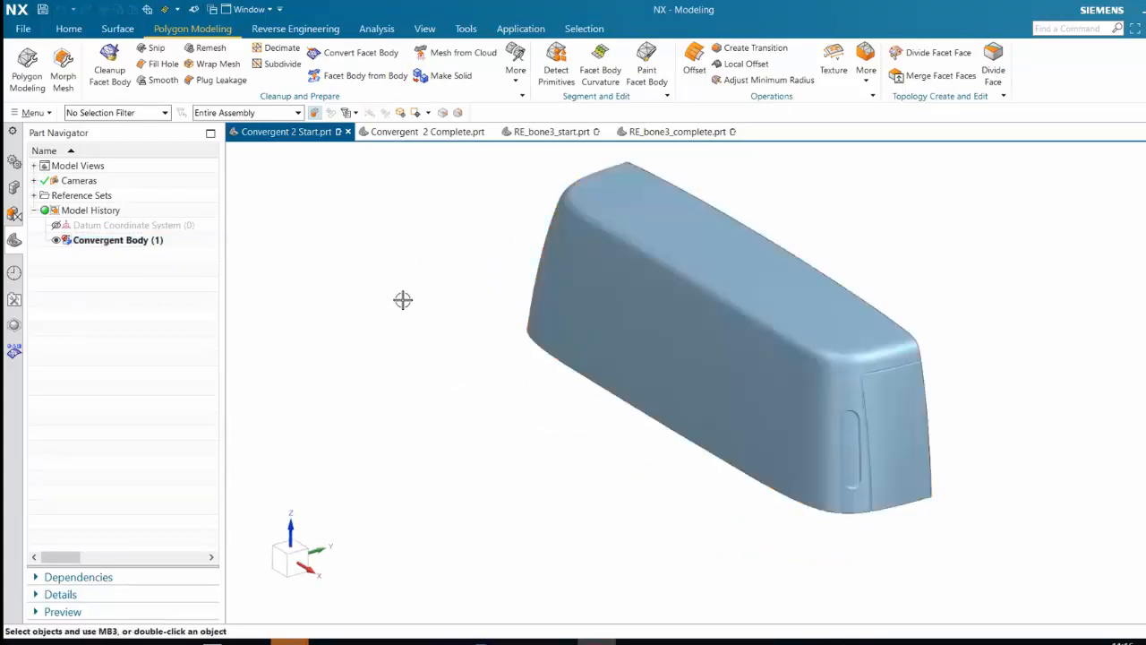
middle_click_drag(403, 300, 374, 355, "shift")
left_click(425, 30)
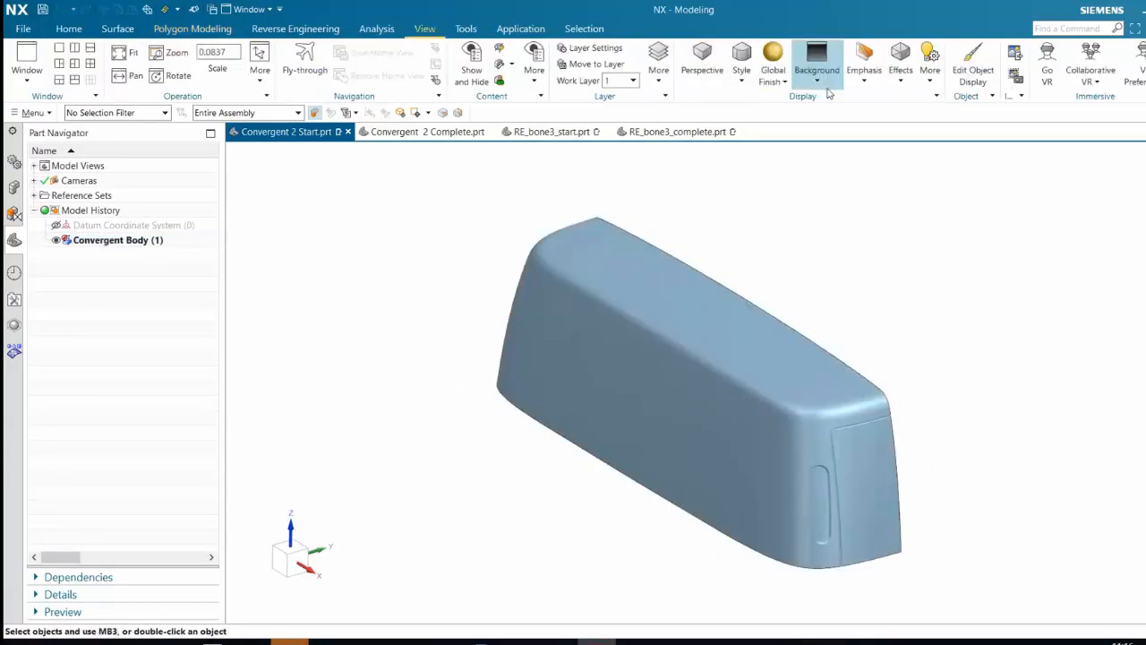
left_click(901, 80)
left_click(909, 126)
scroll(658, 400, "up", 1)
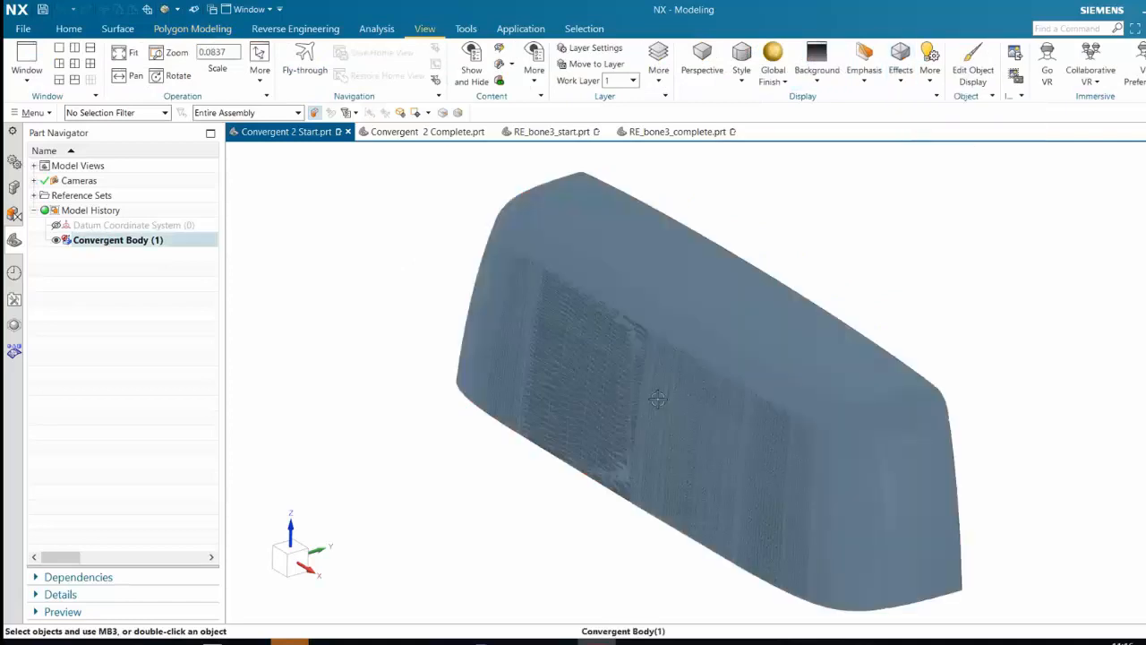
scroll(658, 399, "up", 7)
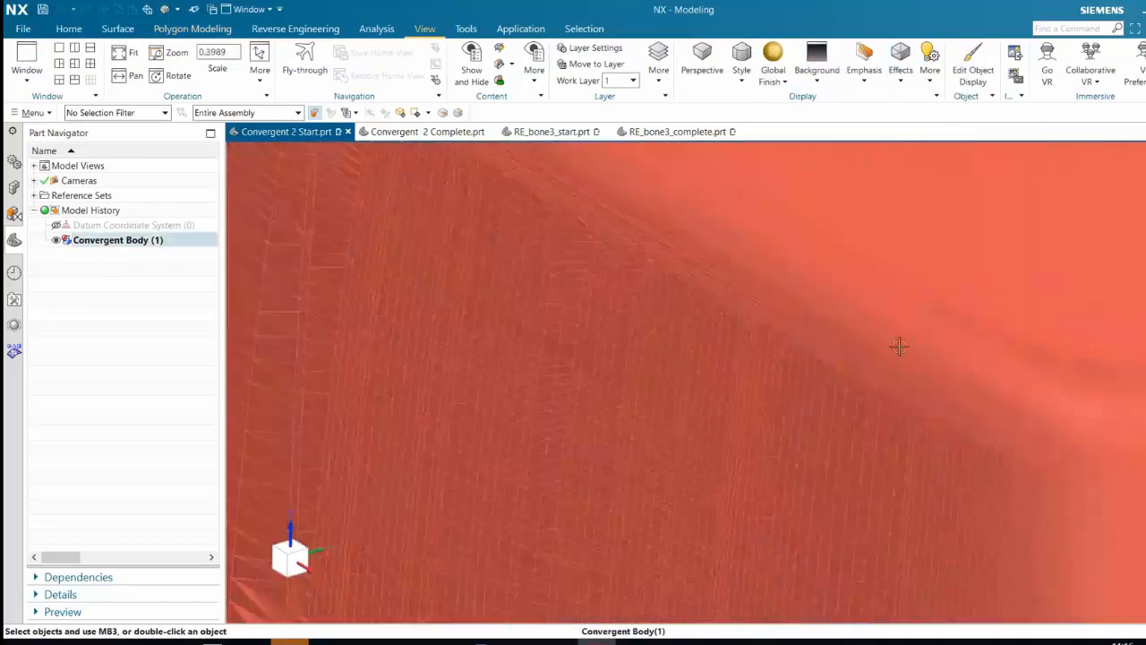
scroll(899, 346, "down", 1)
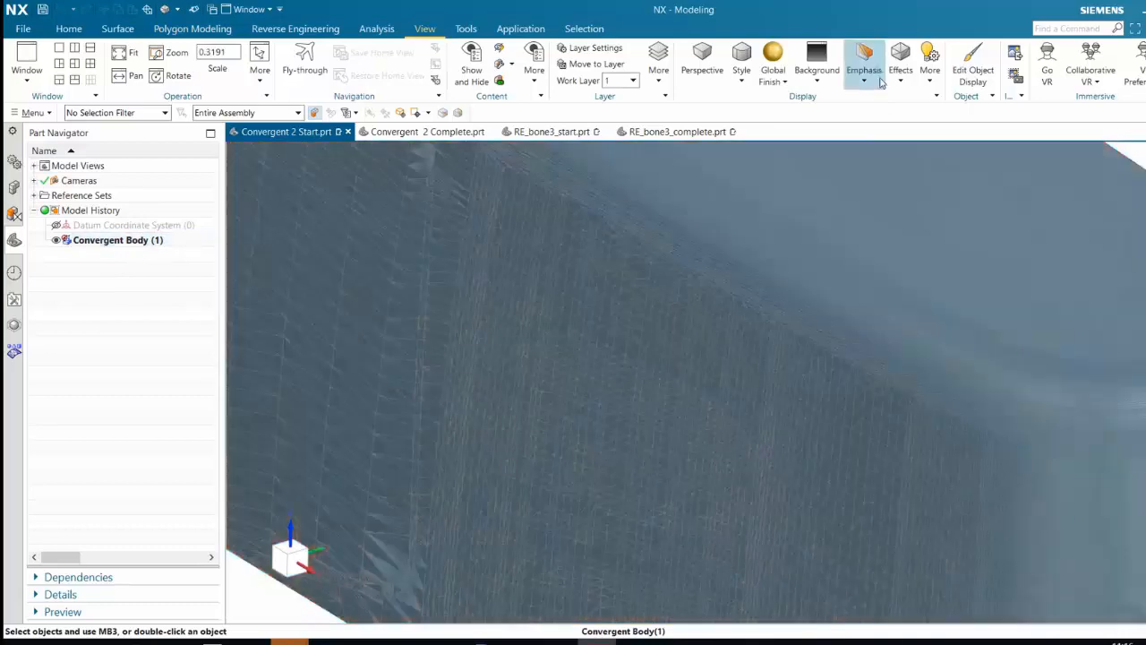
Hide the facet edges and return to a plain shaded overview of the convergent body
left_click(901, 80)
left_click(910, 124)
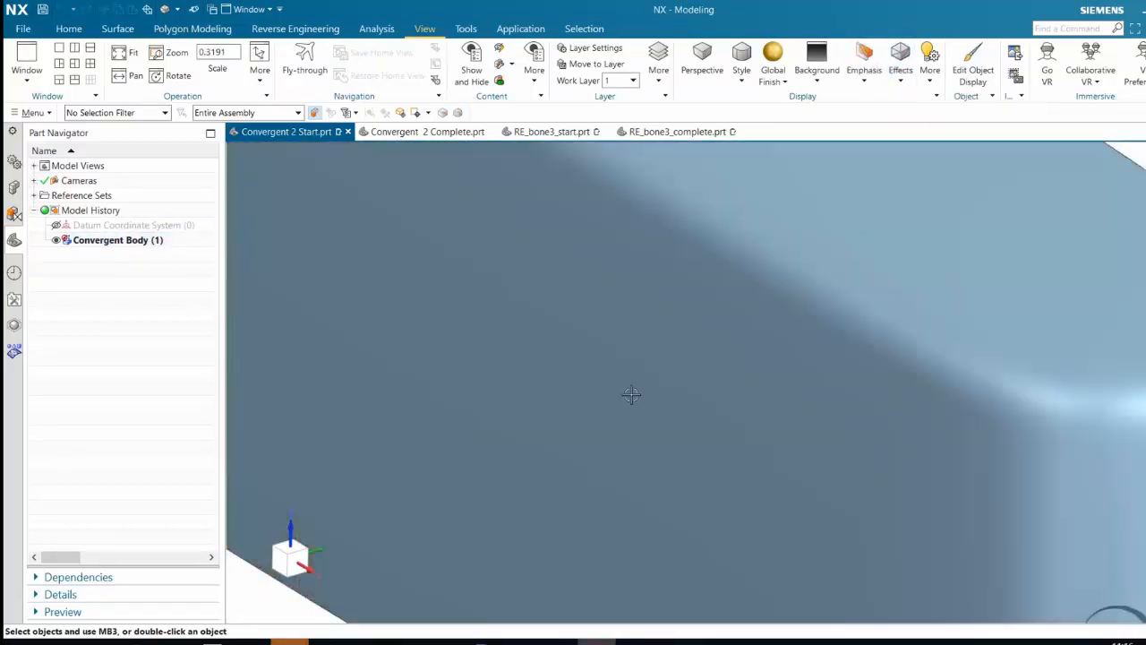
scroll(632, 394, "down", 7)
middle_click_drag(671, 435, 384, 465)
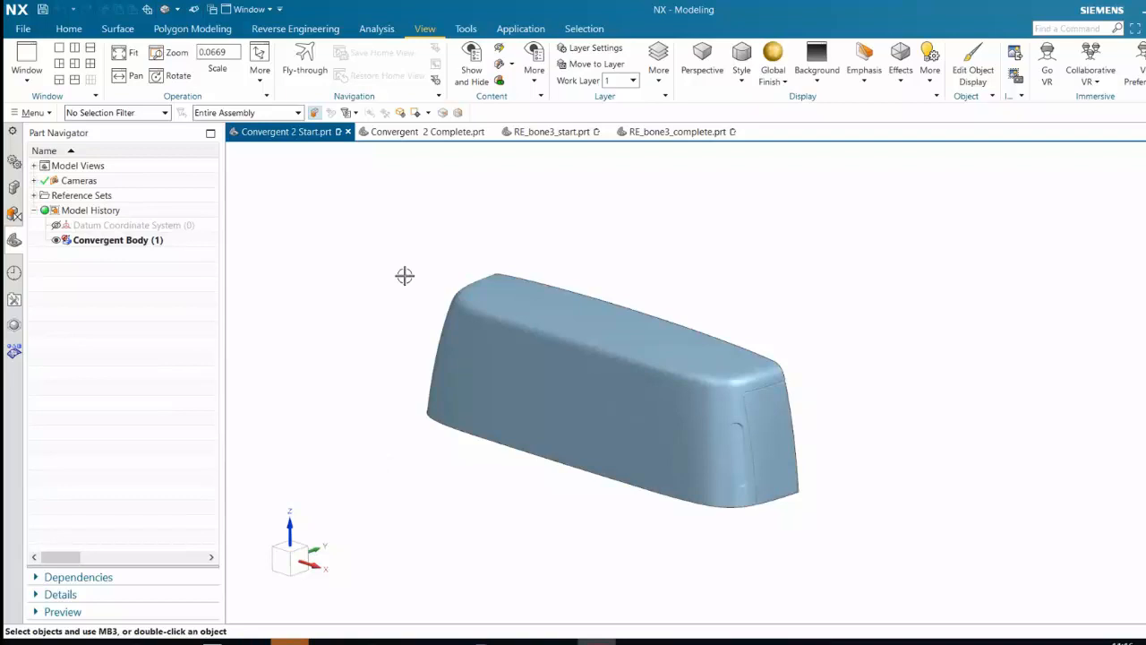
scroll(429, 319, "up", 1)
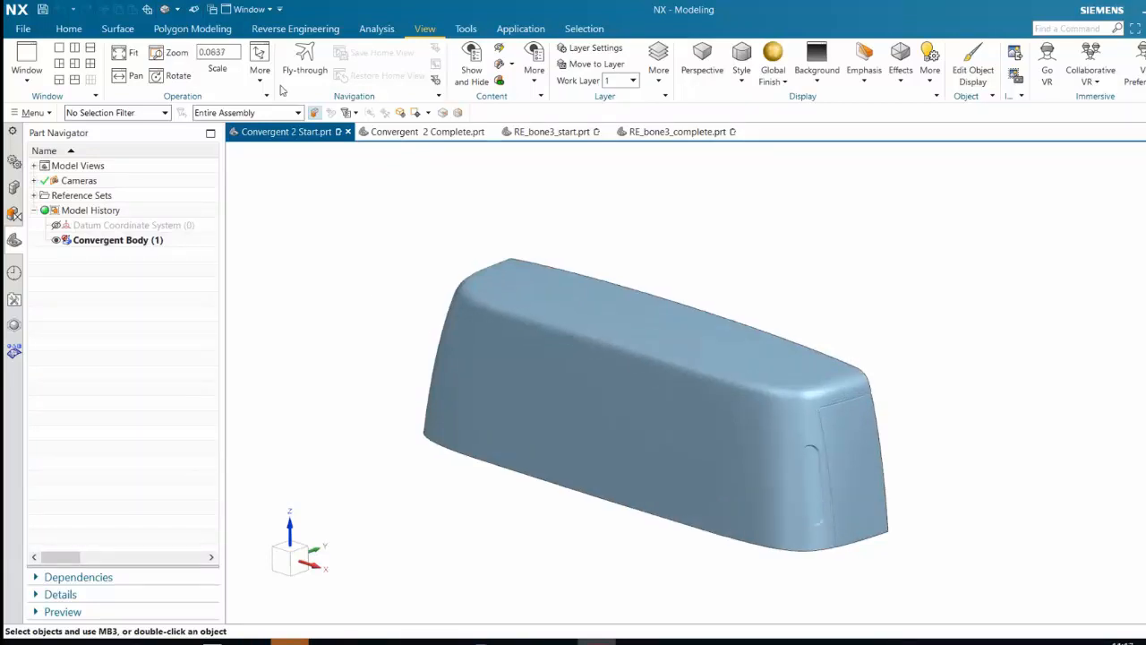
left_click(117, 28)
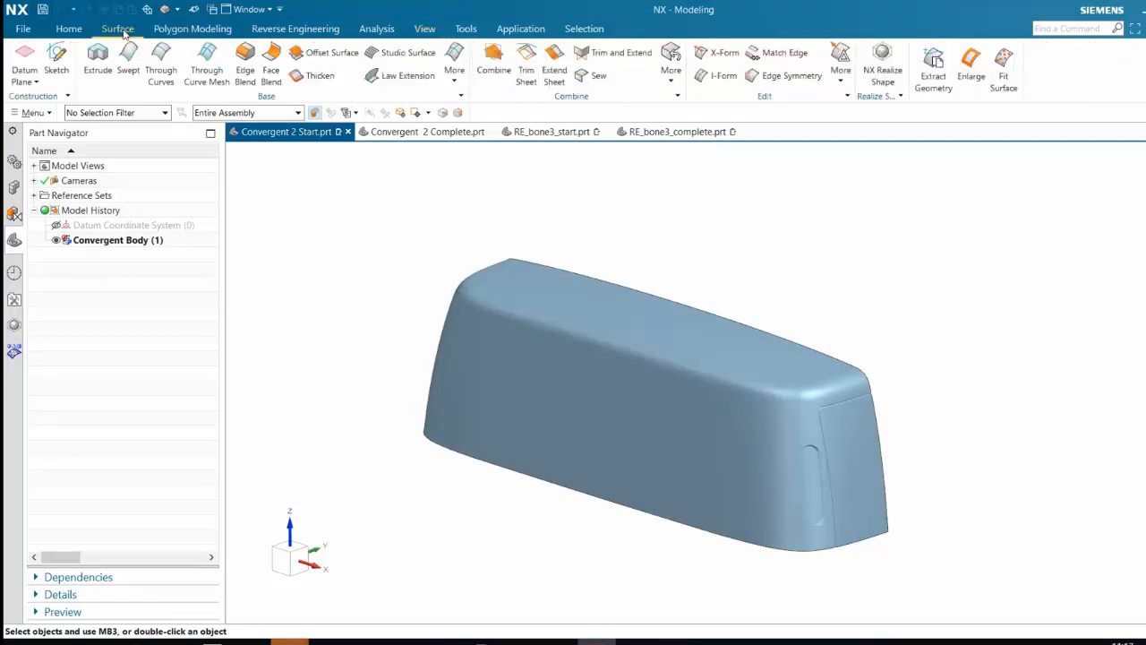
left_click(192, 29)
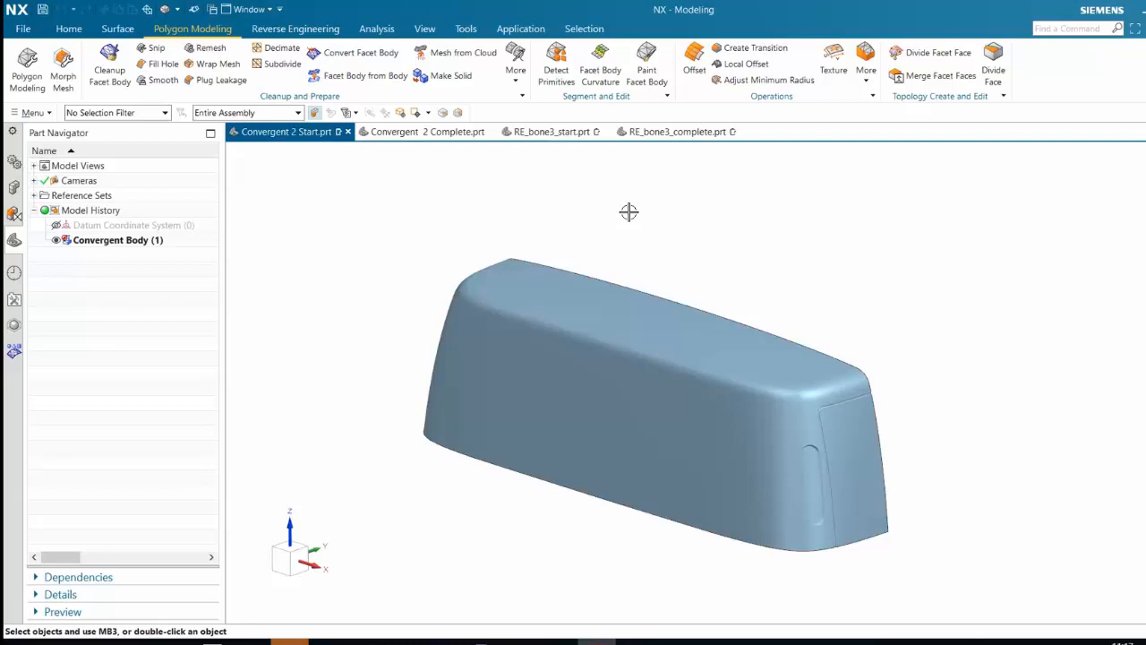
Apply a Facet Body Curvature color map to the convergent body with a concave threshold radius of 551
left_click(285, 31)
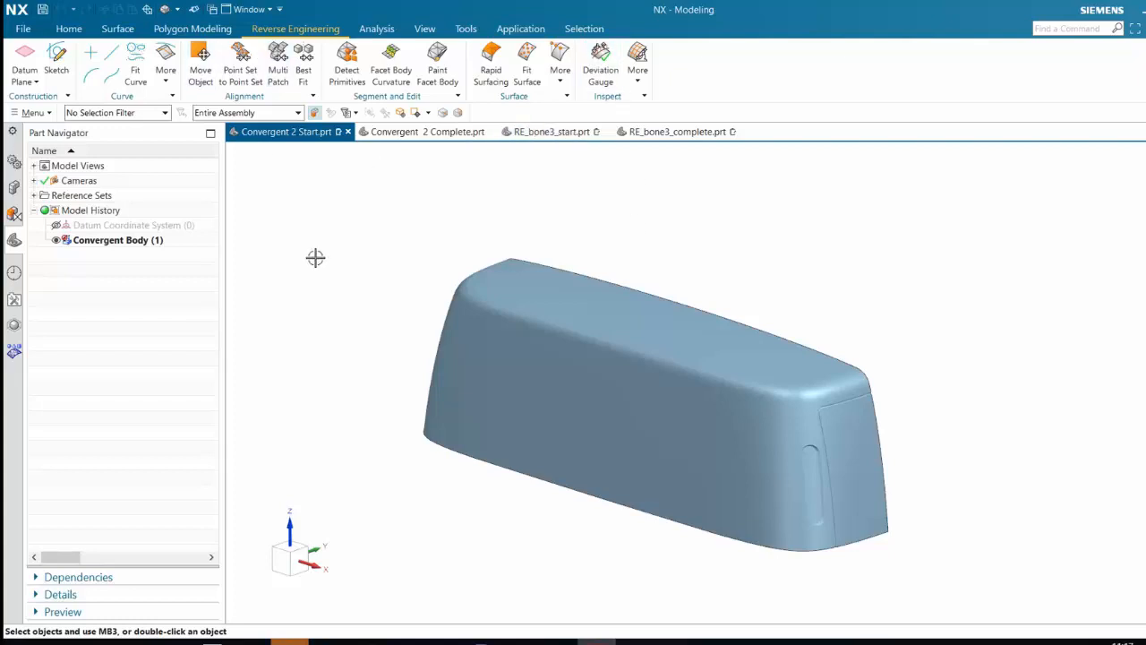
left_click(558, 273)
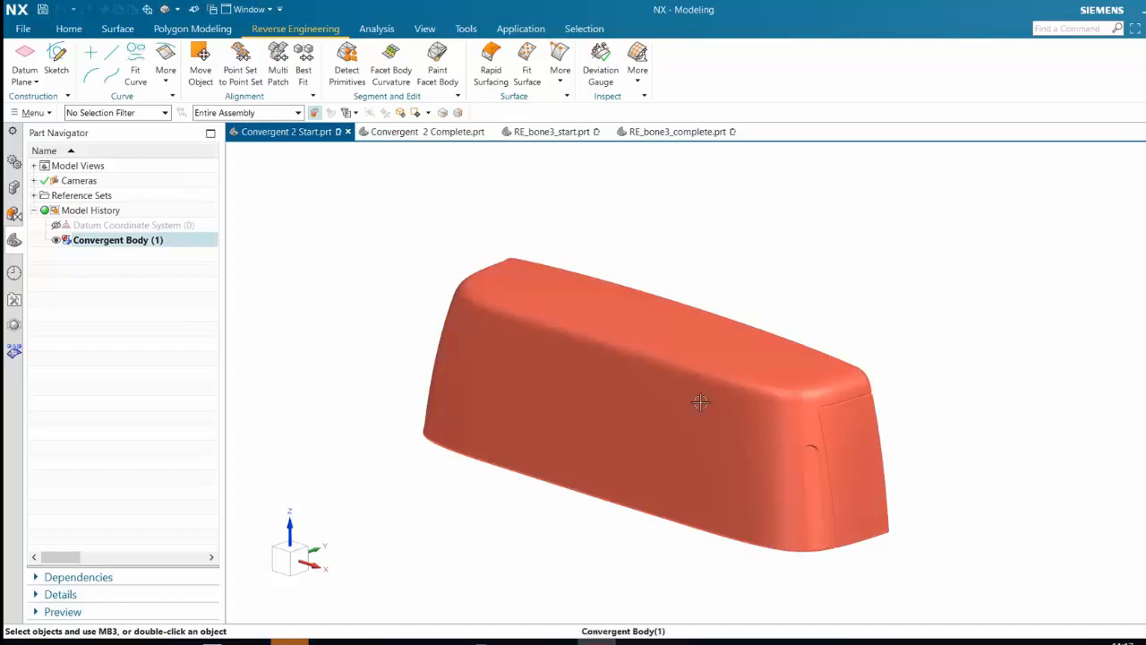
left_click(598, 520)
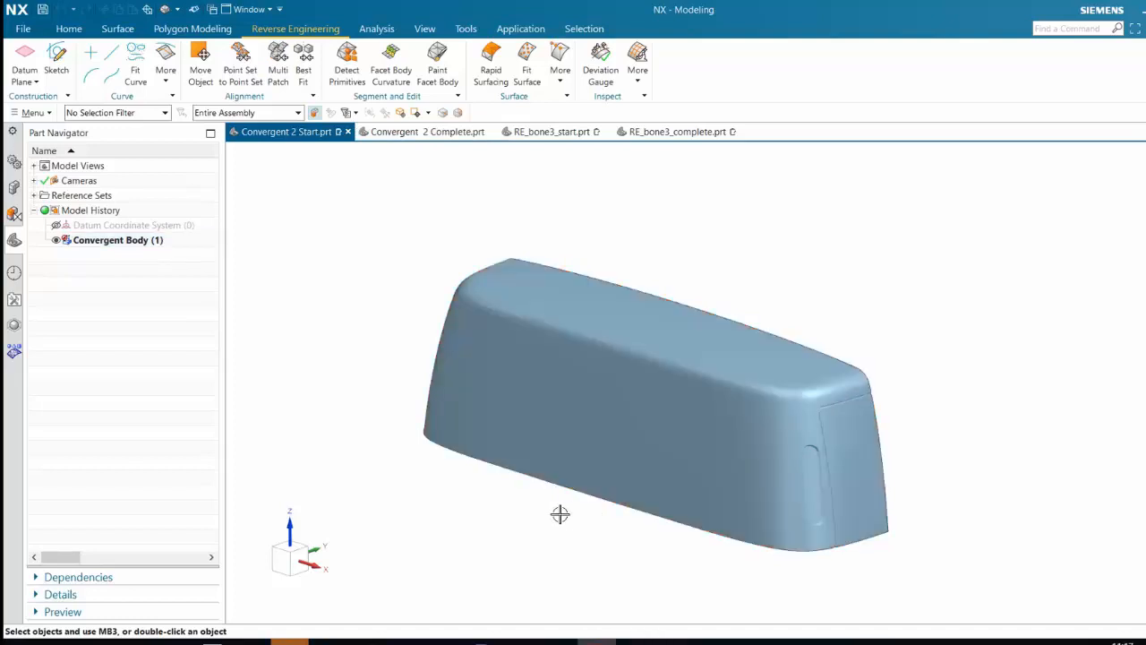
left_click(398, 86)
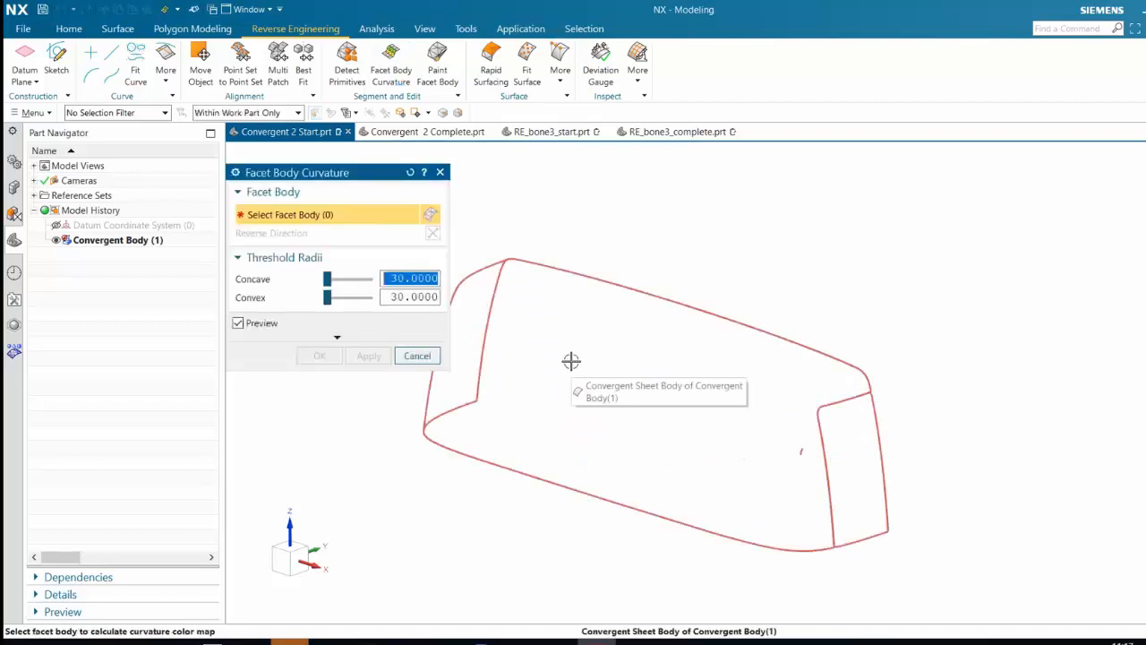
left_click(618, 340)
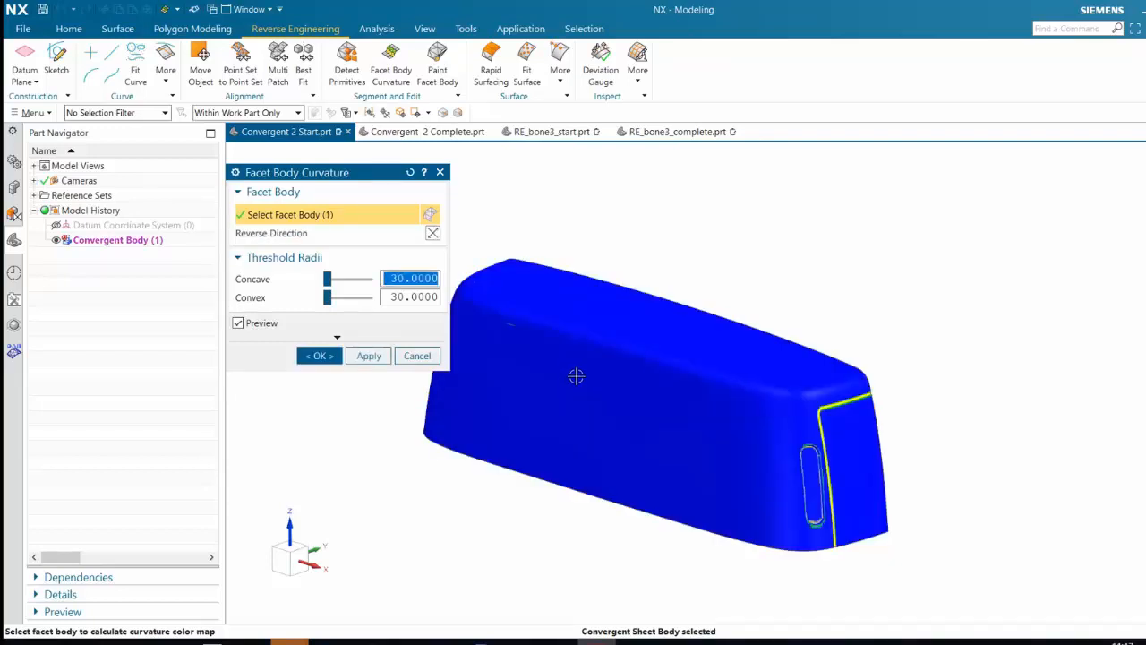
middle_click_drag(575, 378, 723, 381)
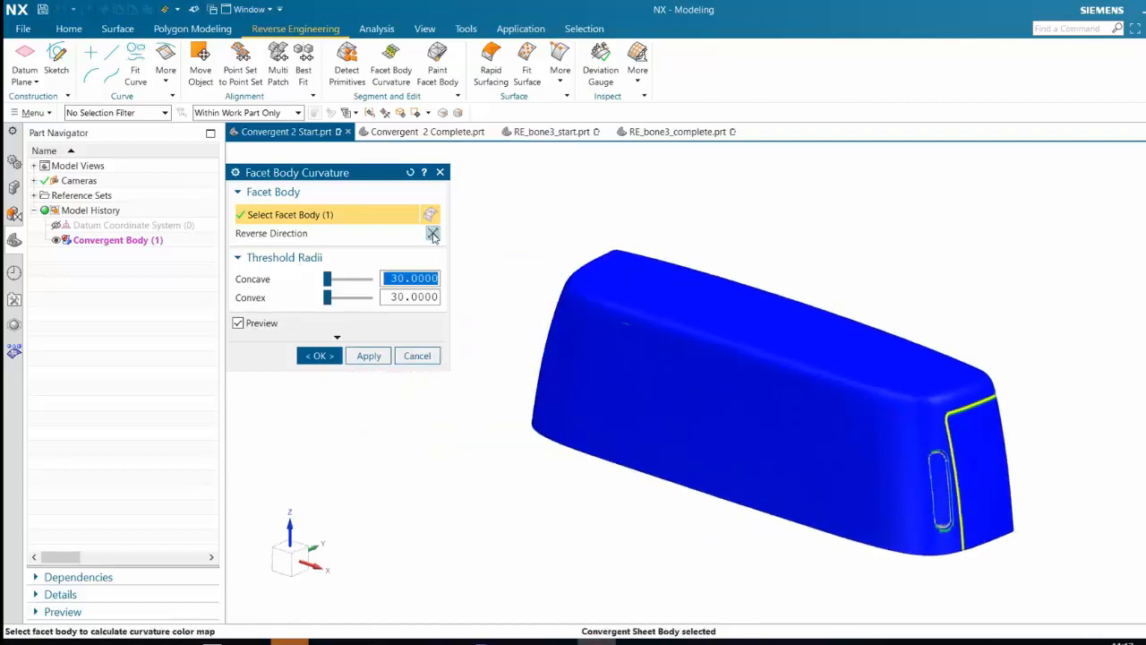
left_click_drag(328, 281, 358, 282)
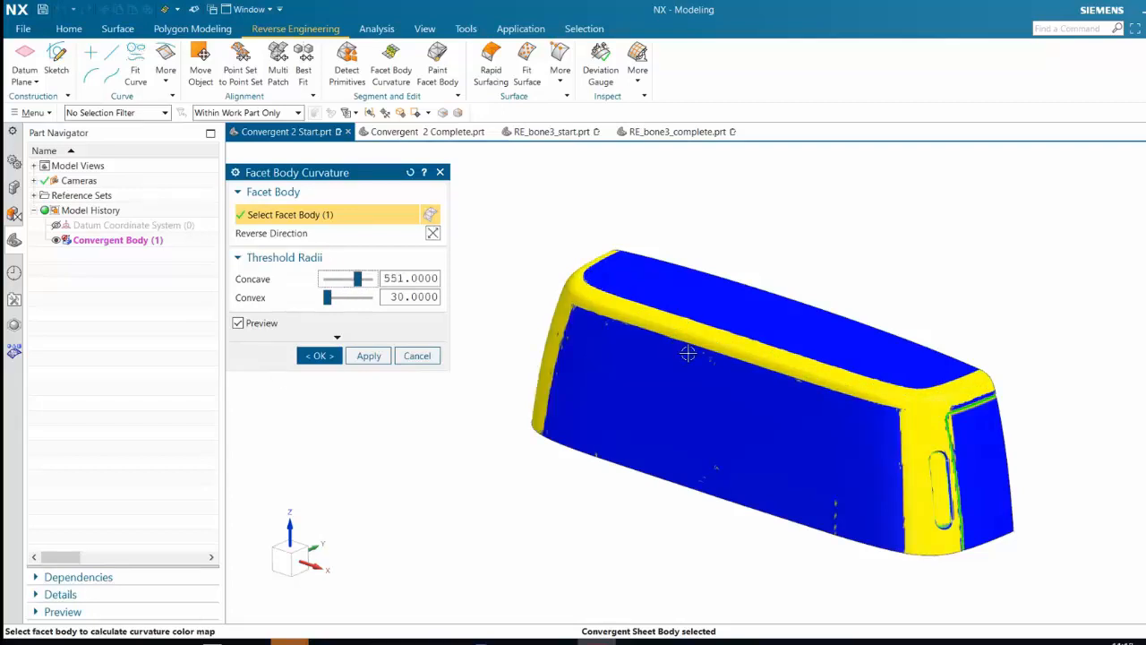
mouse_move(756, 480)
middle_mouse_down()
mouse_move(693, 478)
mouse_move(801, 464)
mouse_move(734, 474)
mouse_move(750, 486)
middle_mouse_up()
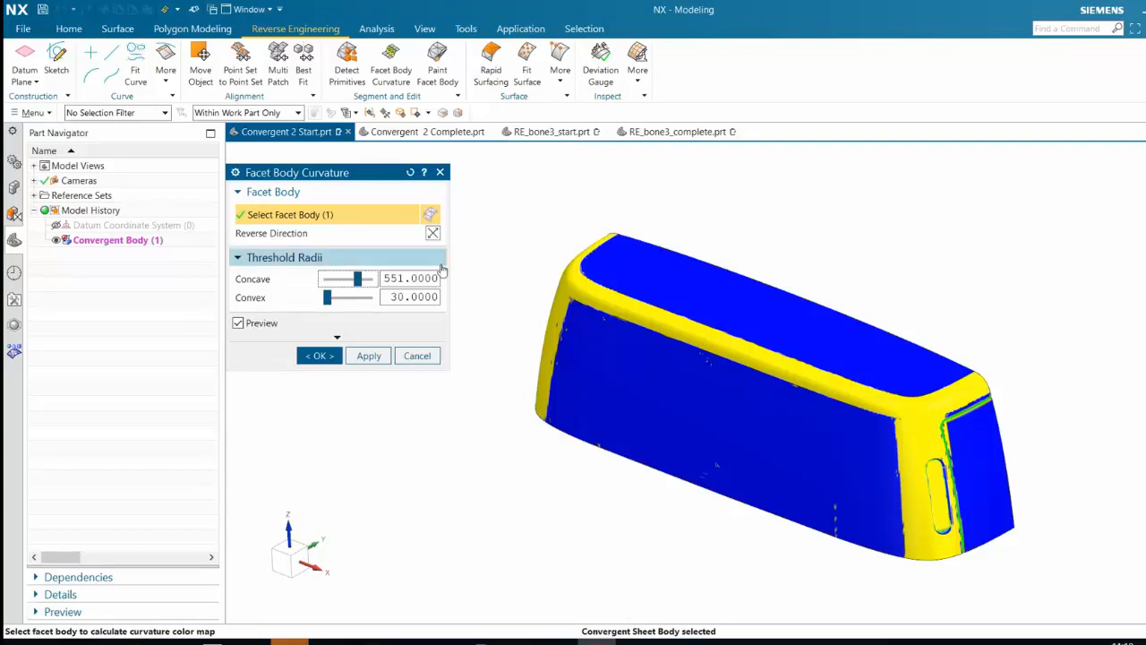
left_click(322, 355)
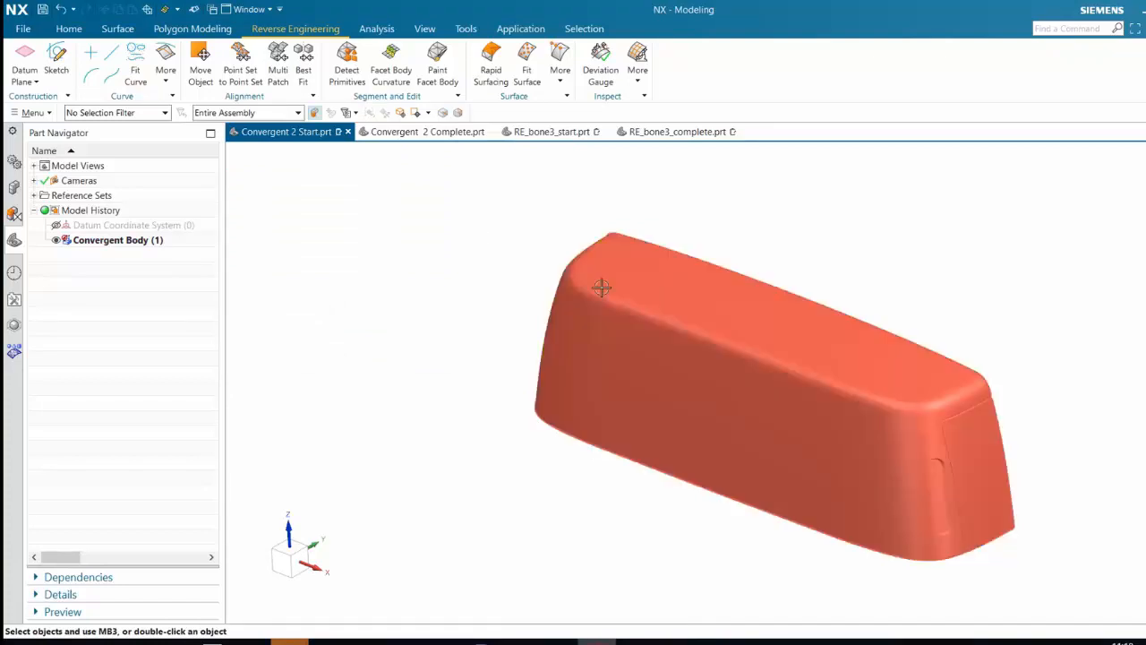
Examine the curvature color map around the end panel, corner blend and slot-shaped recess of the body
middle_click_drag(833, 468, 875, 482)
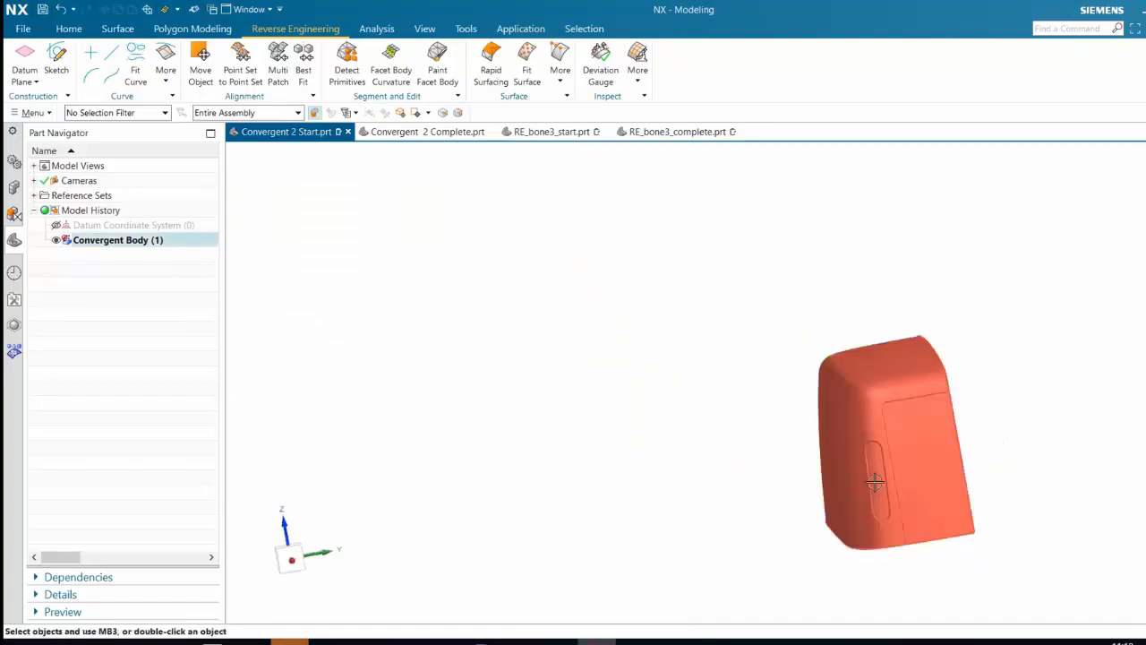
scroll(875, 482, "up", 5)
middle_click_drag(890, 440, 922, 439)
mouse_move(961, 475)
middle_mouse_down()
mouse_move(938, 491)
mouse_move(959, 487)
mouse_move(971, 452)
mouse_move(964, 476)
middle_mouse_up()
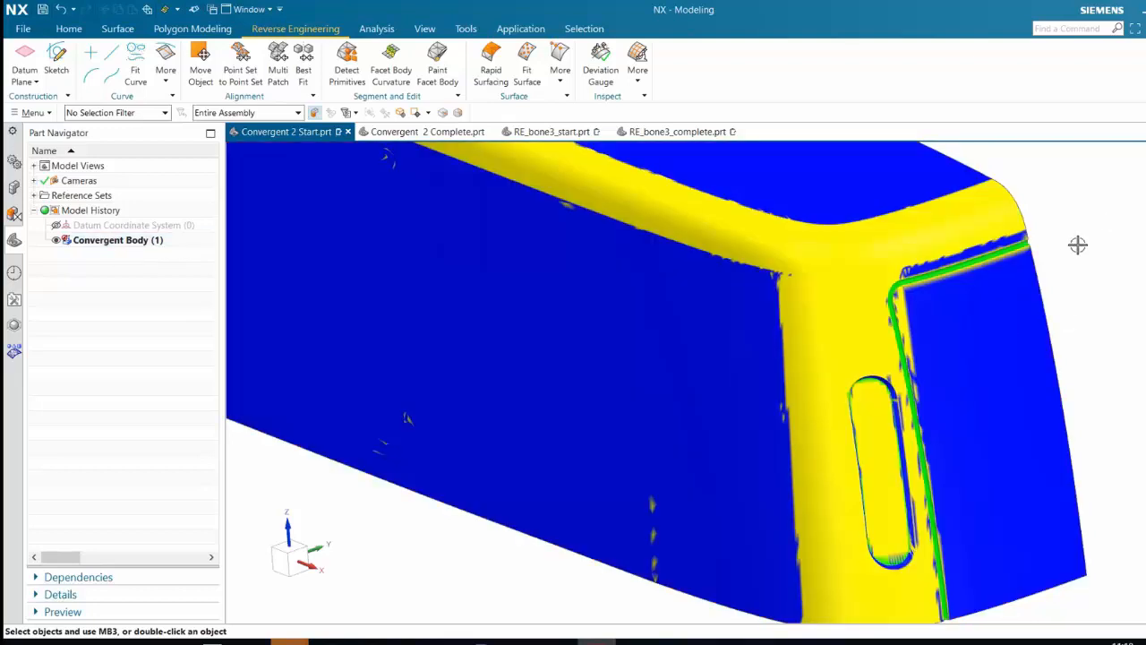
scroll(1077, 244, "down", 1)
scroll(1070, 255, "down", 1)
scroll(447, 352, "down", 1)
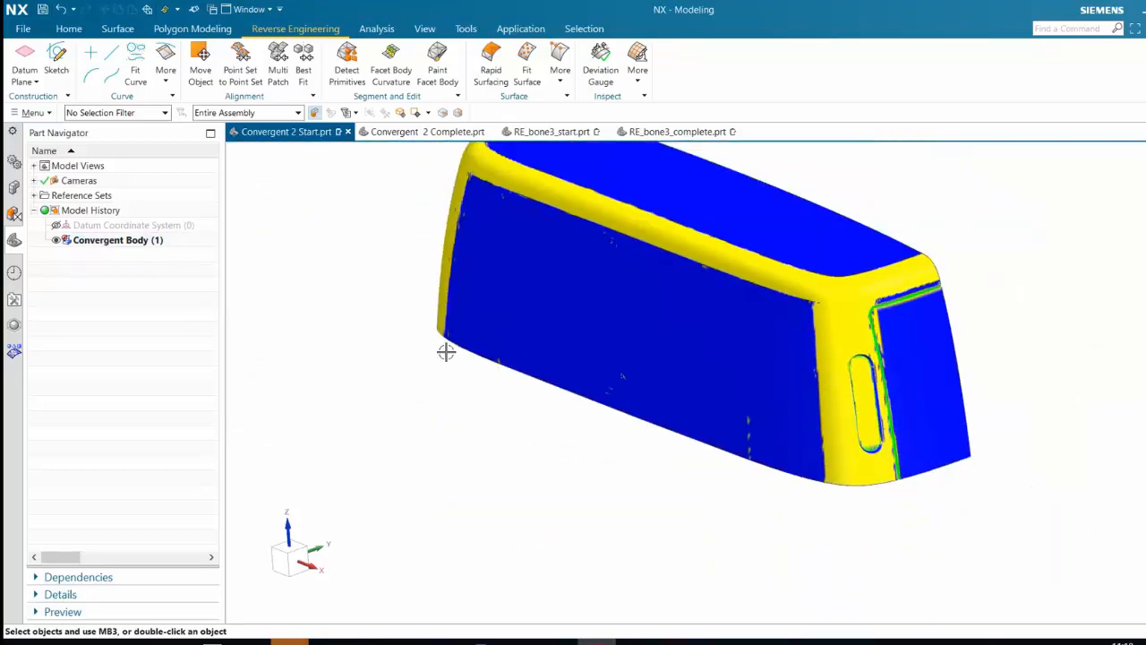
Start the Paint Facet Body command and choose light blue as the paint color
left_click(438, 74)
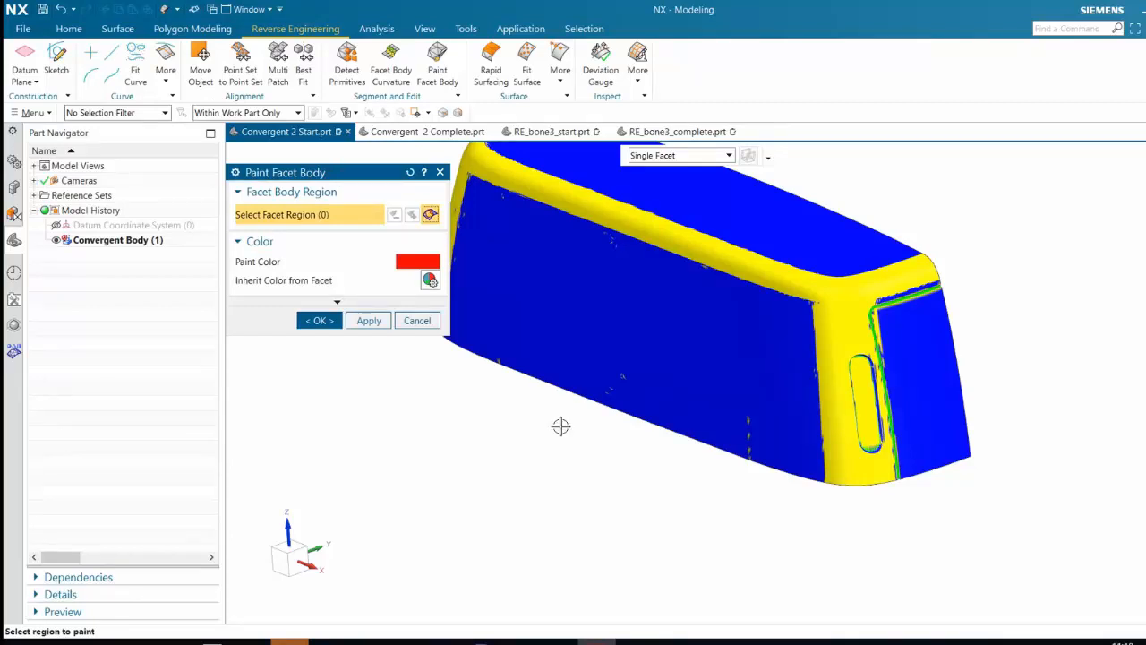
scroll(561, 426, "down", 3)
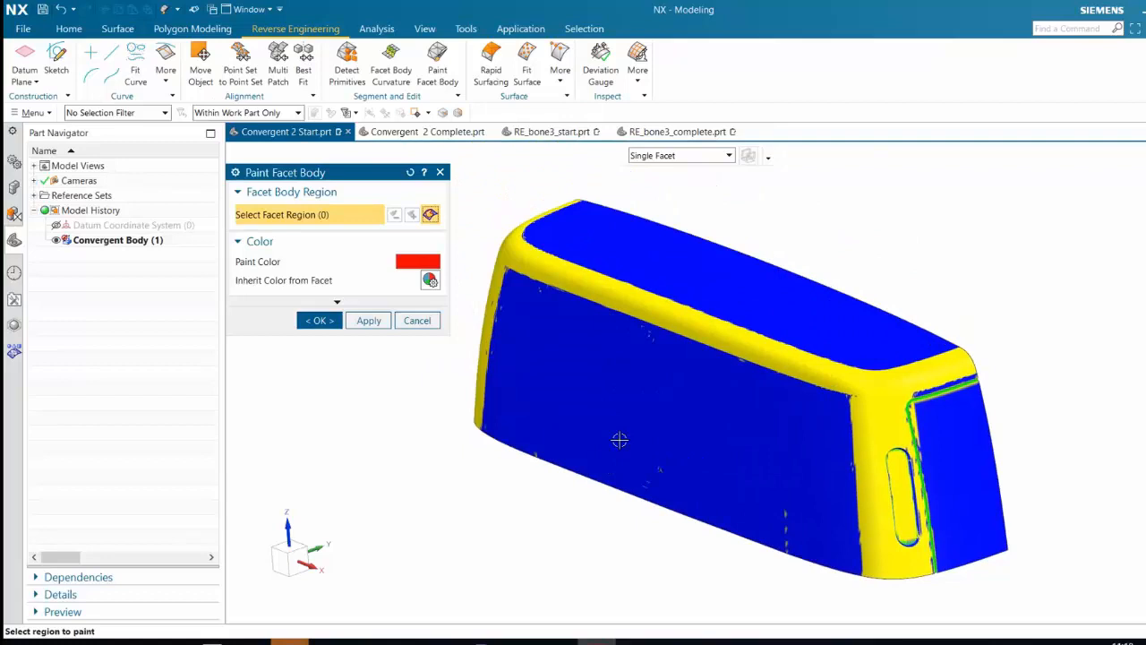
left_click(428, 263)
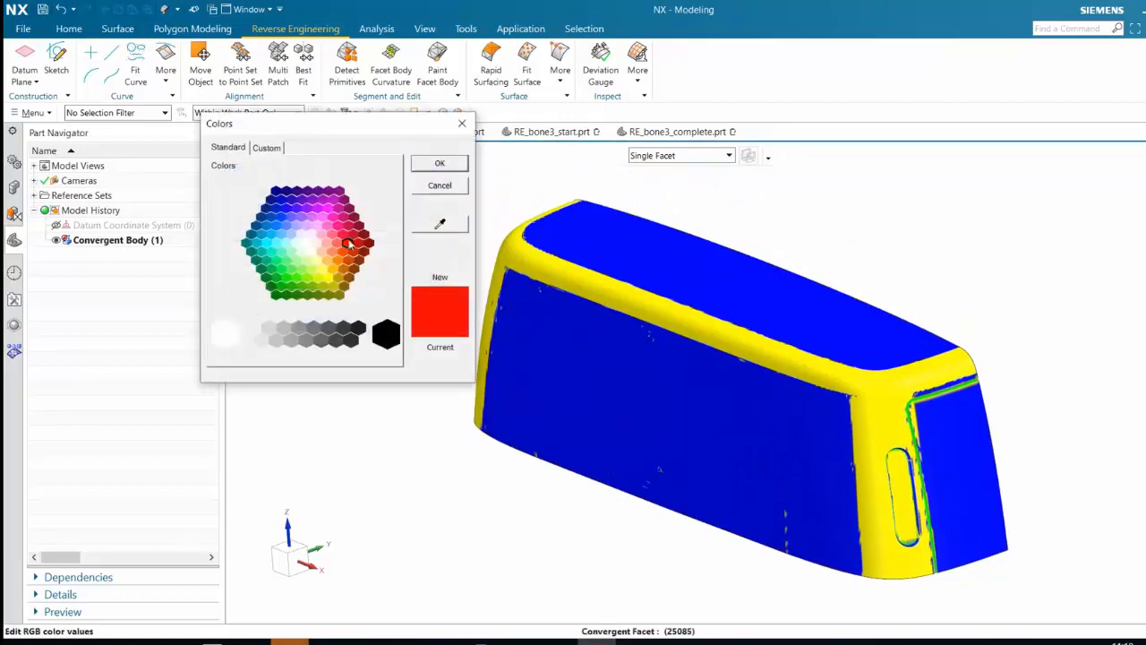
left_click(291, 235)
left_click(439, 163)
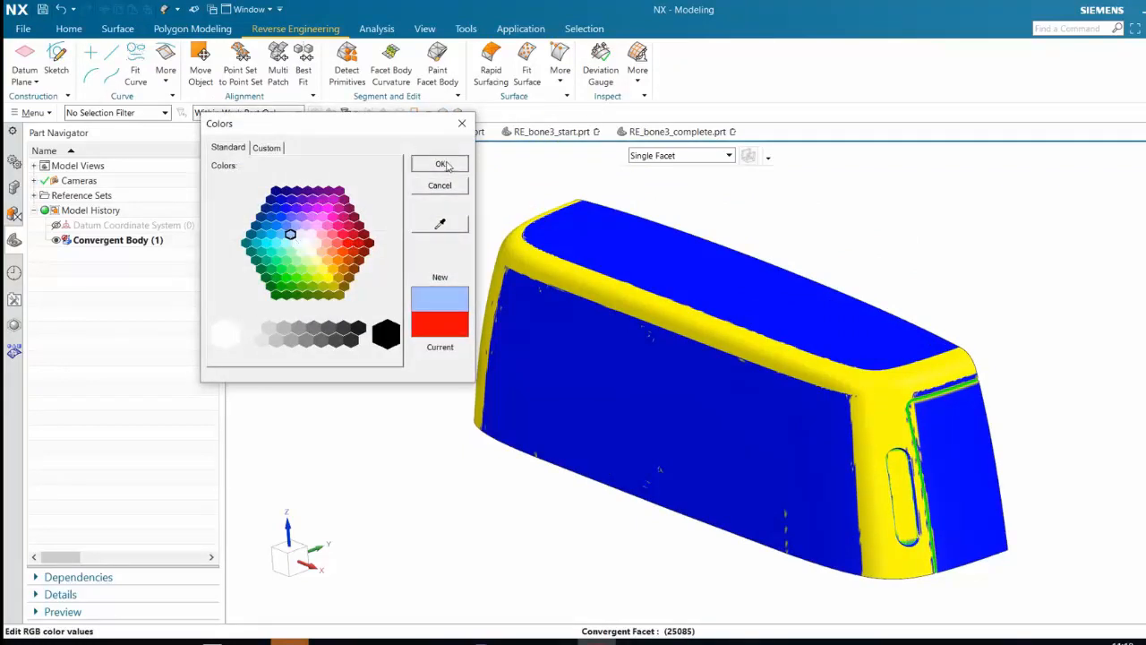
Paint the floor of the slot-shaped recess using the Tangent Facets selection rule
left_click(712, 158)
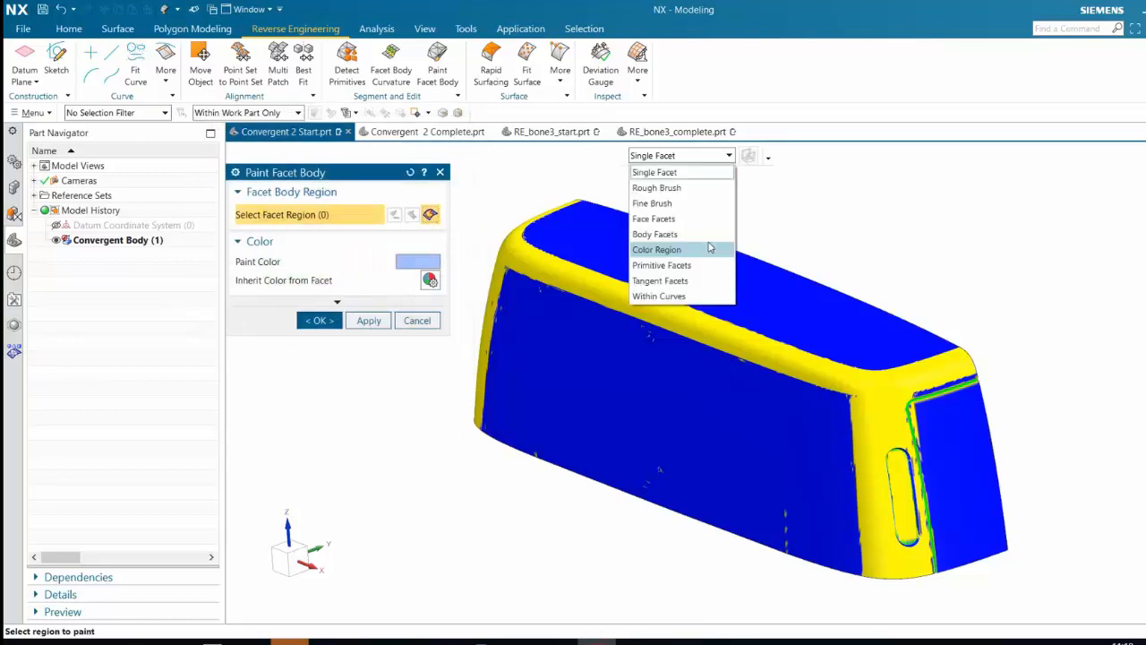
left_click(660, 280)
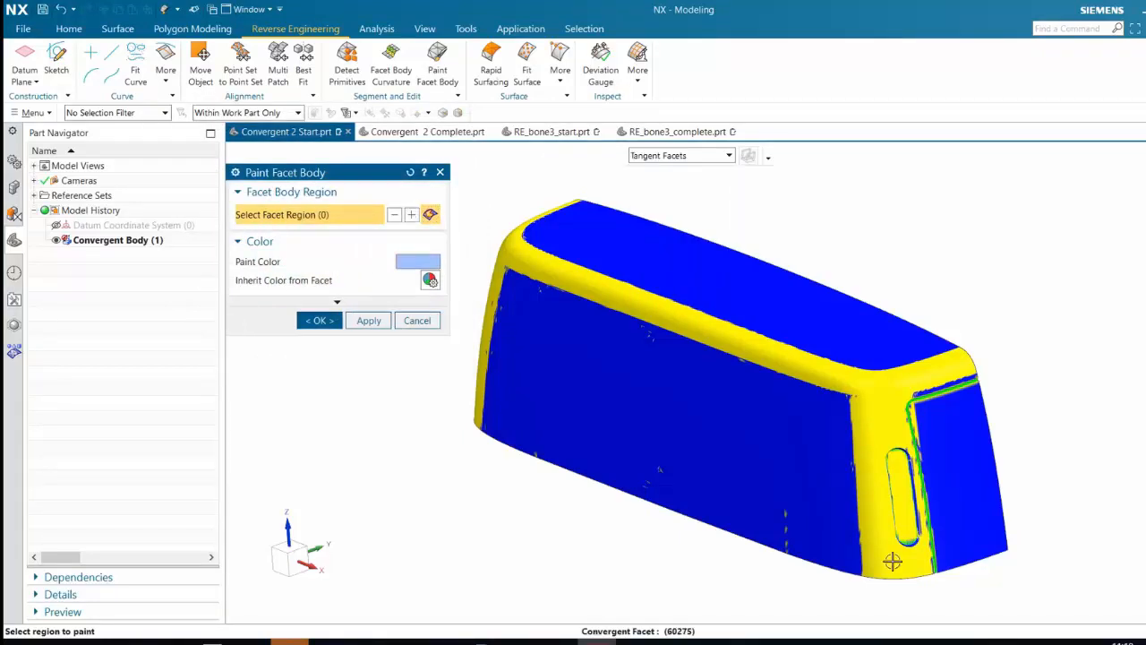
scroll(896, 555, "up", 3)
left_click(892, 469)
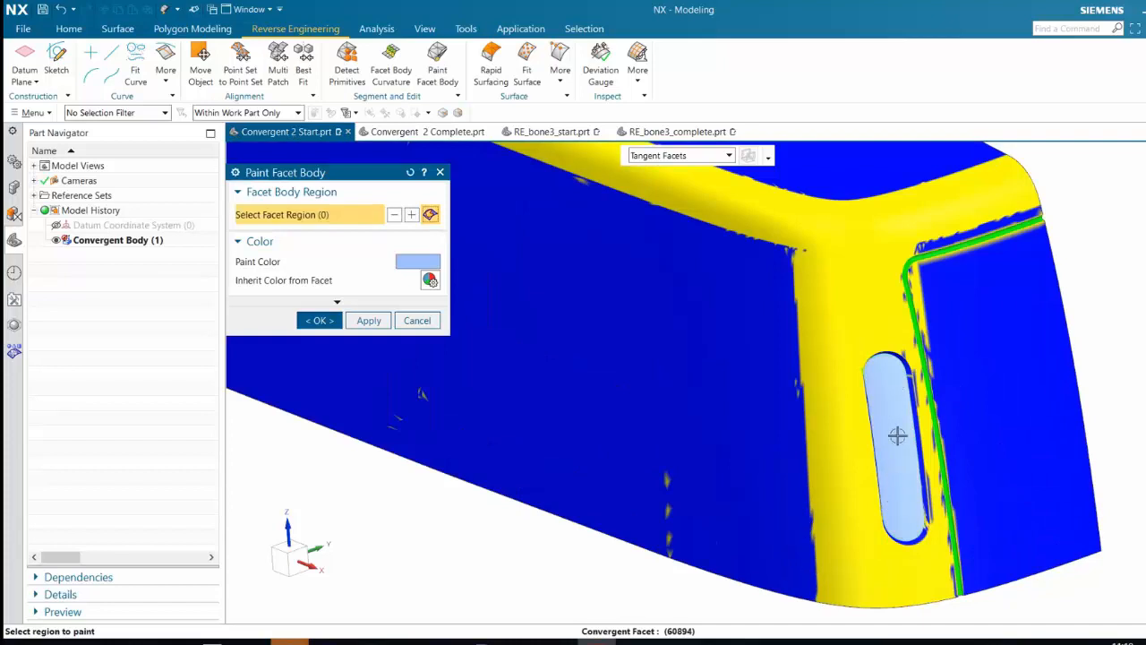
left_click(695, 157)
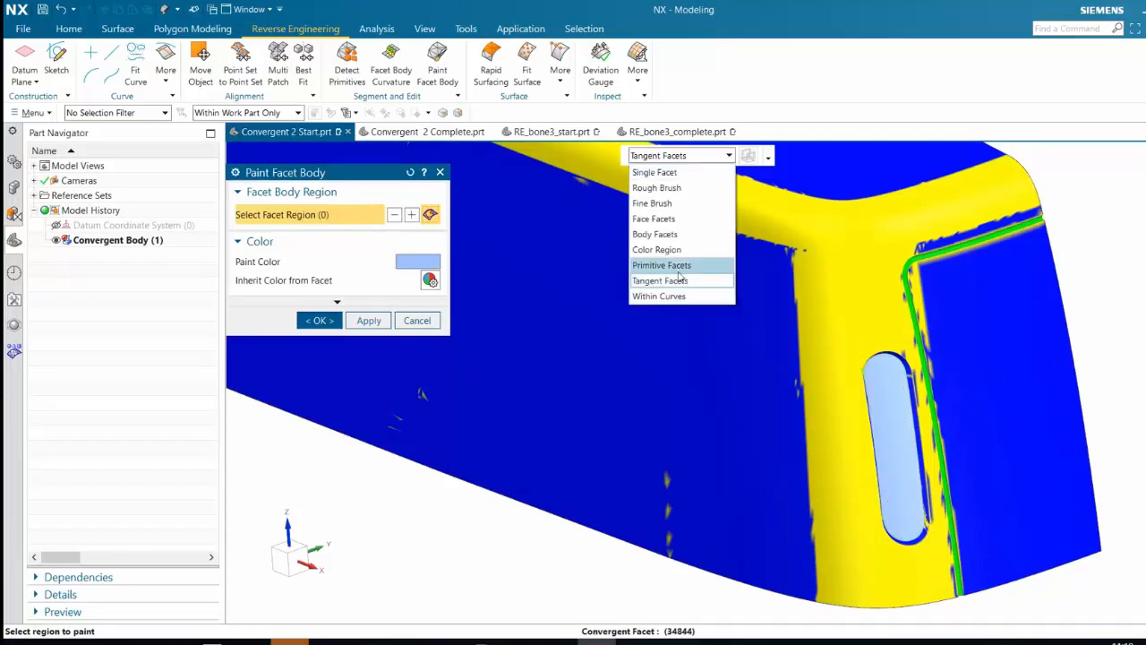
left_click(908, 430)
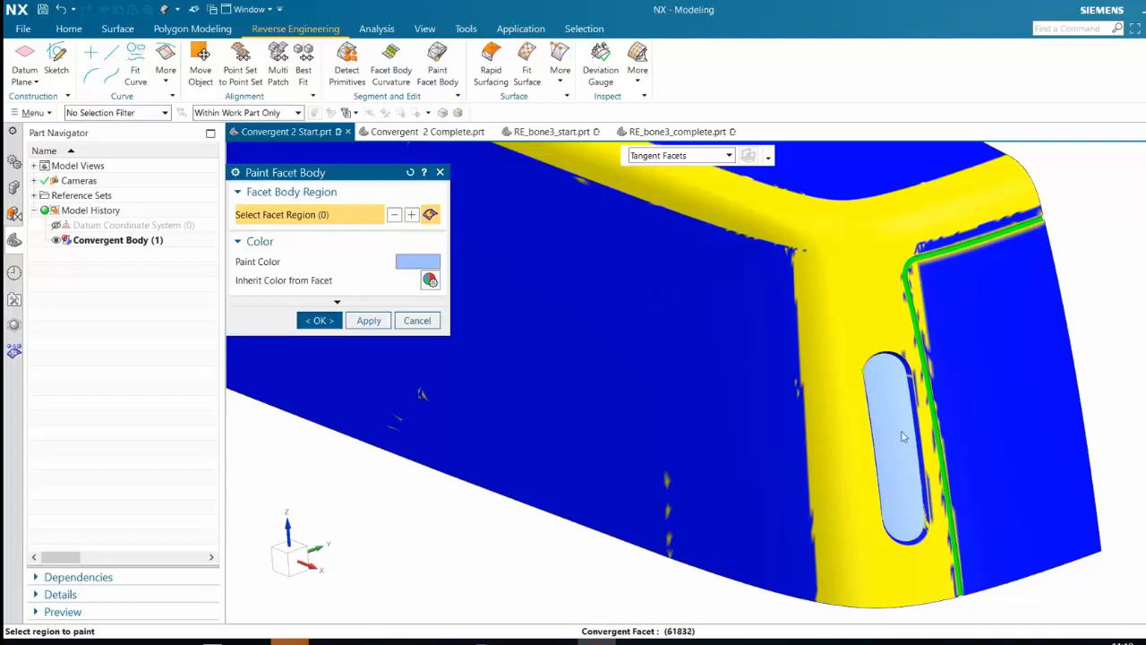
Change the paint color to light pink
mouse_move(906, 430)
middle_mouse_down()
mouse_move(891, 435)
mouse_move(887, 421)
mouse_move(908, 394)
middle_mouse_up()
left_click(432, 266)
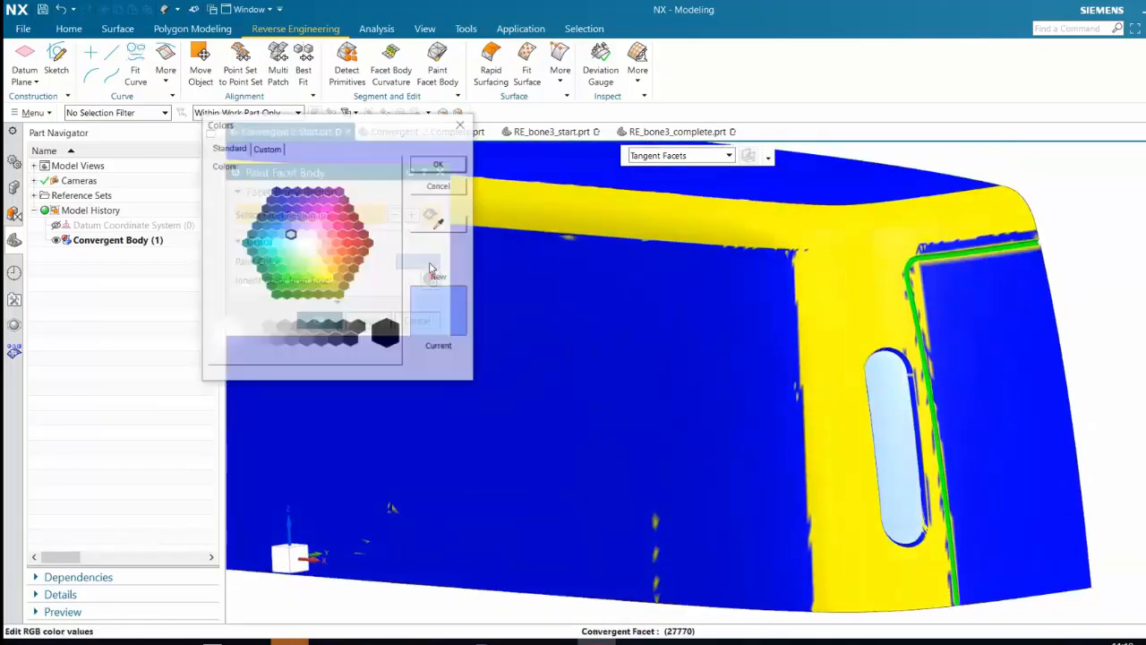
left_click(317, 225)
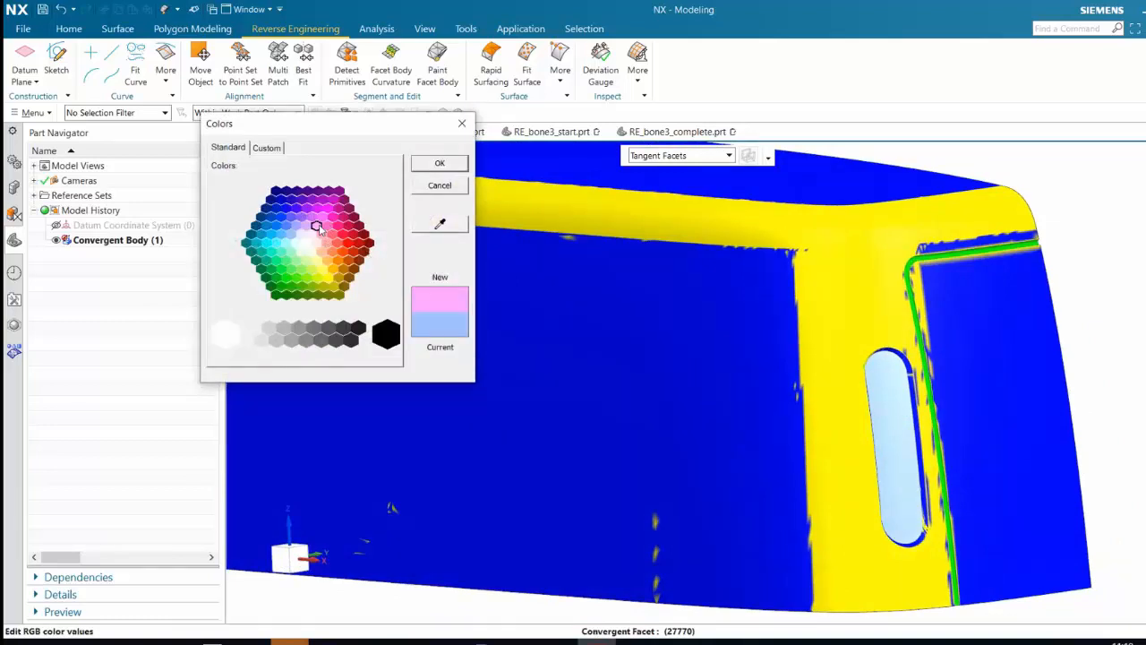
left_click(440, 164)
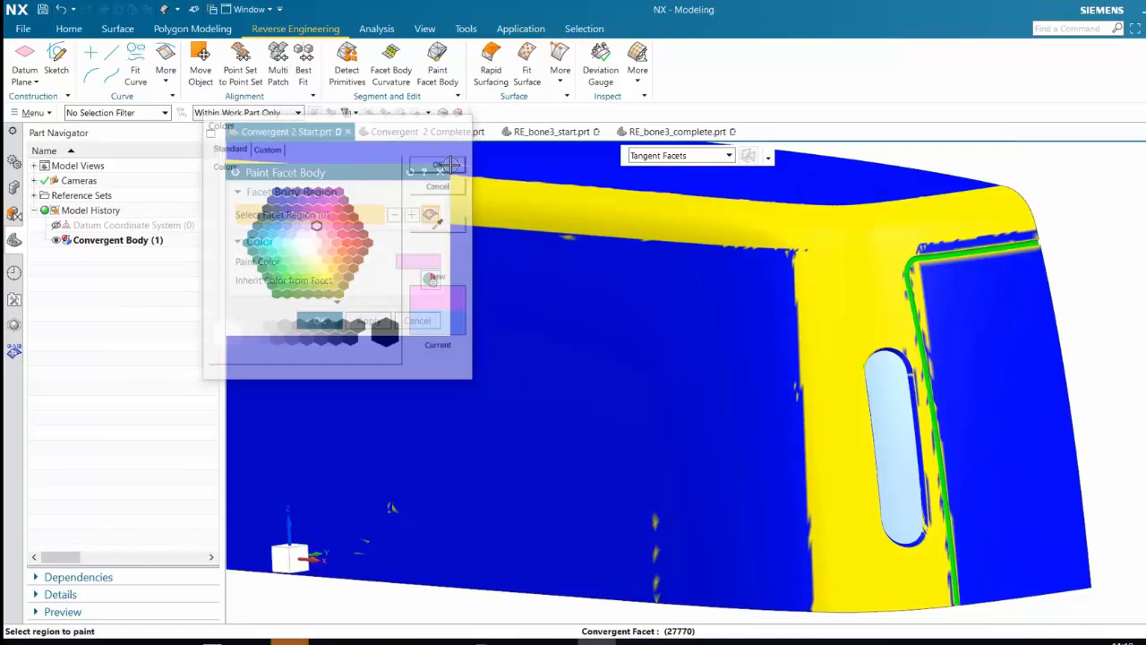
Paint the end panel beside the slot-shaped recess light pink and finish the Paint Facet Body command
left_click(1013, 432)
middle_click_drag(1097, 337, 1010, 401)
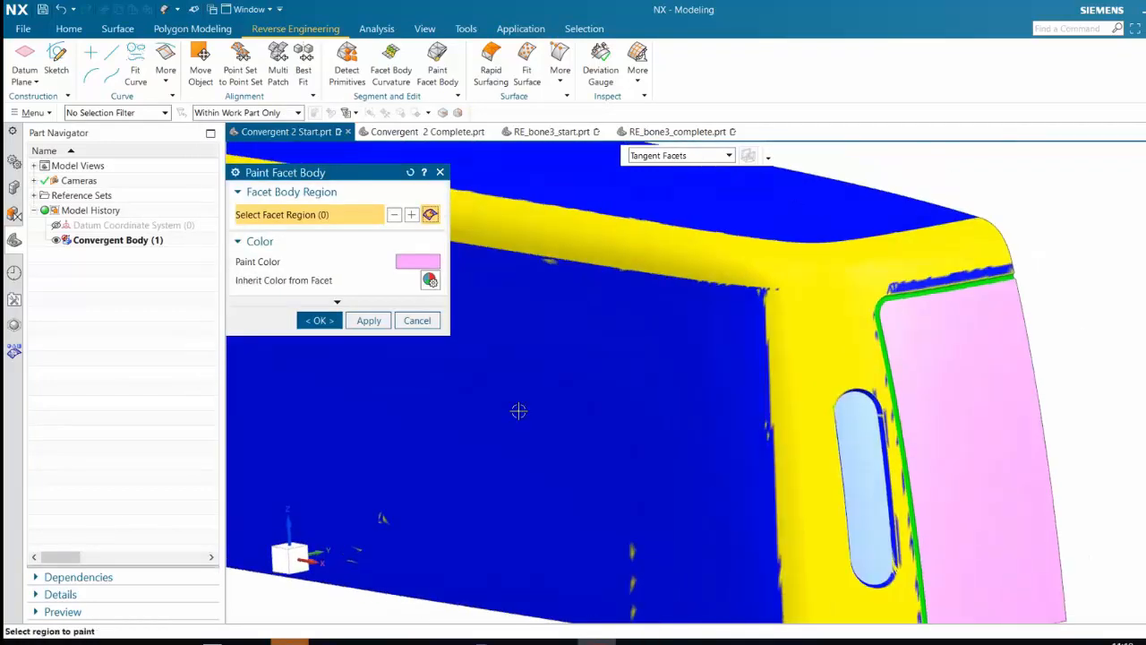
left_click(320, 320)
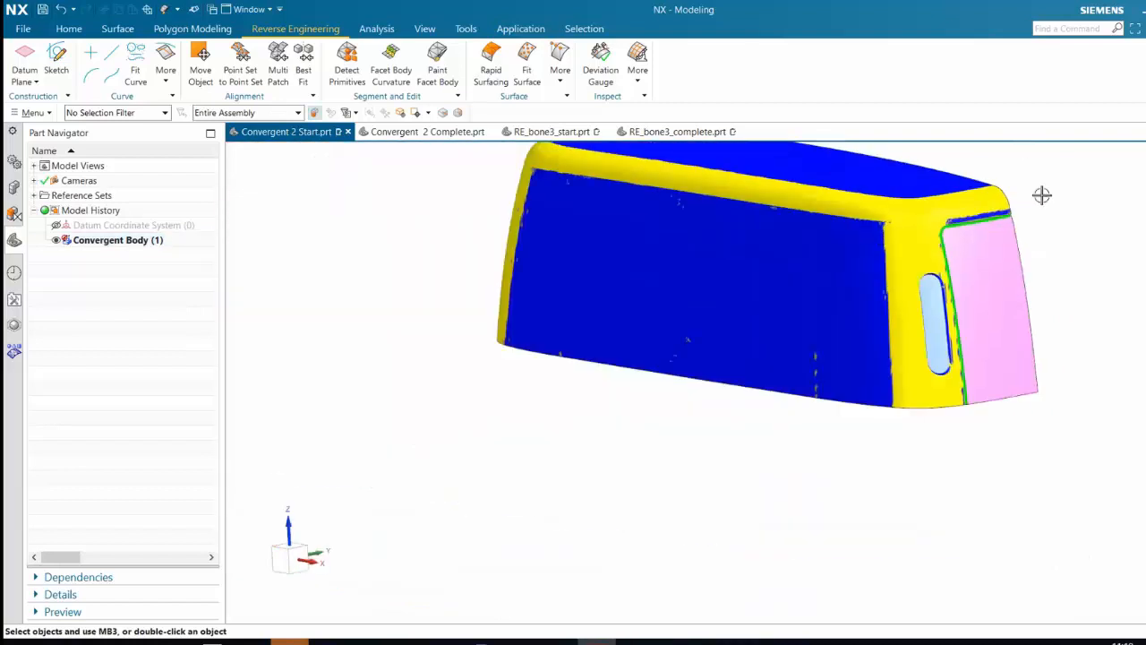
middle_click_drag(1033, 174, 1005, 269)
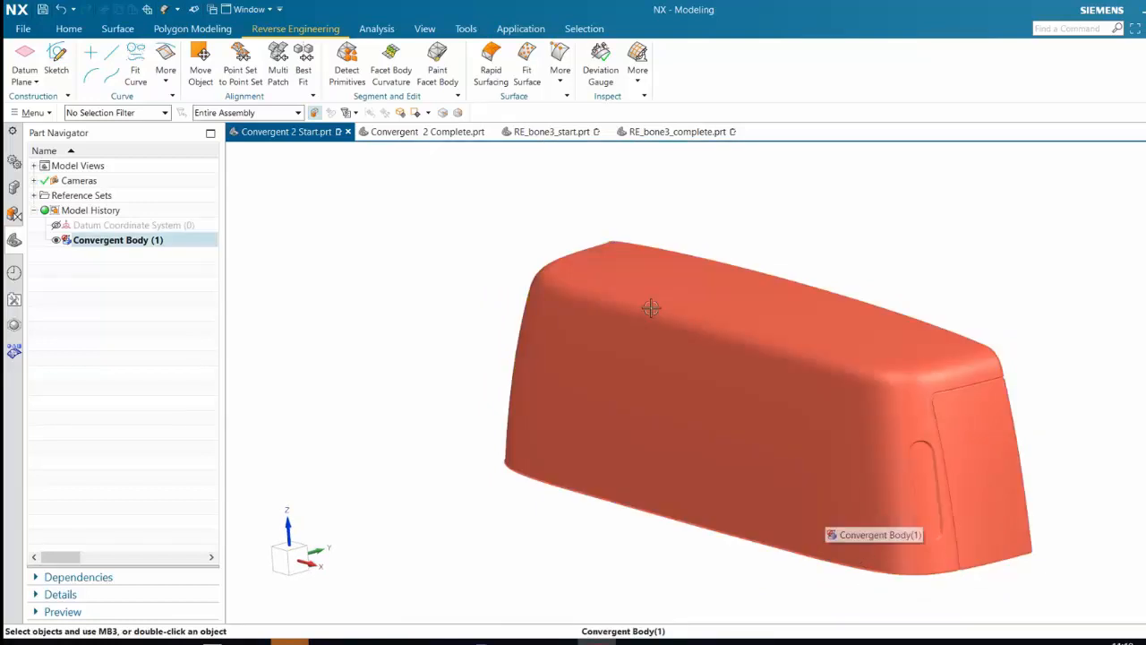
Start the Divide Facet Face command by region and set the facet selection rule to Color Region
left_click(179, 27)
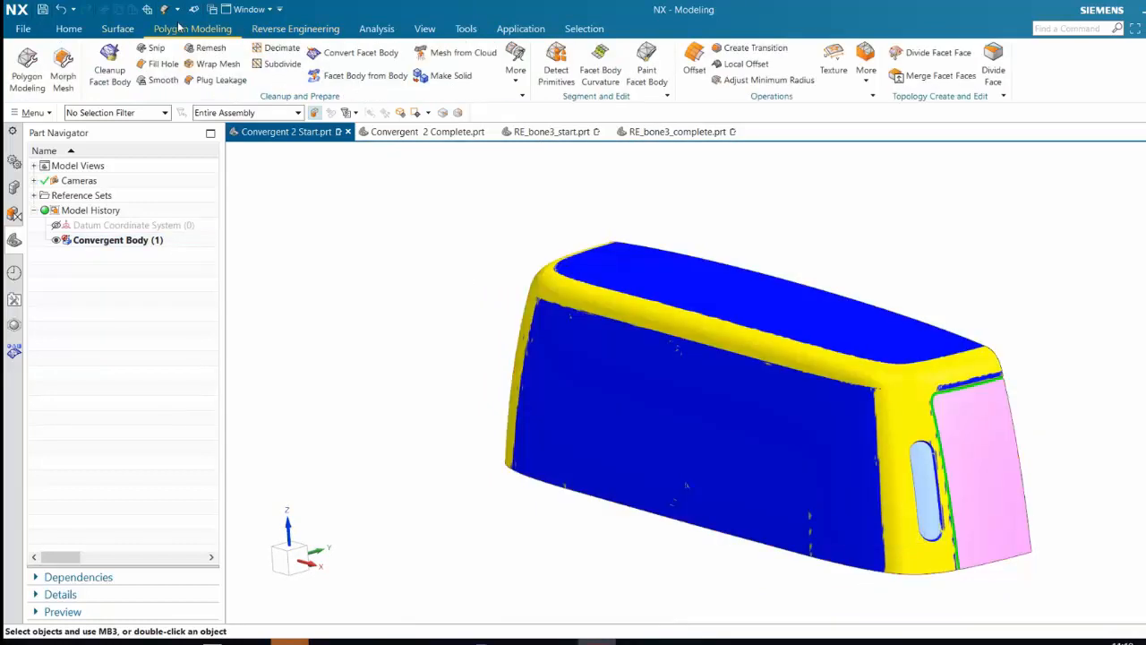
left_click(936, 52)
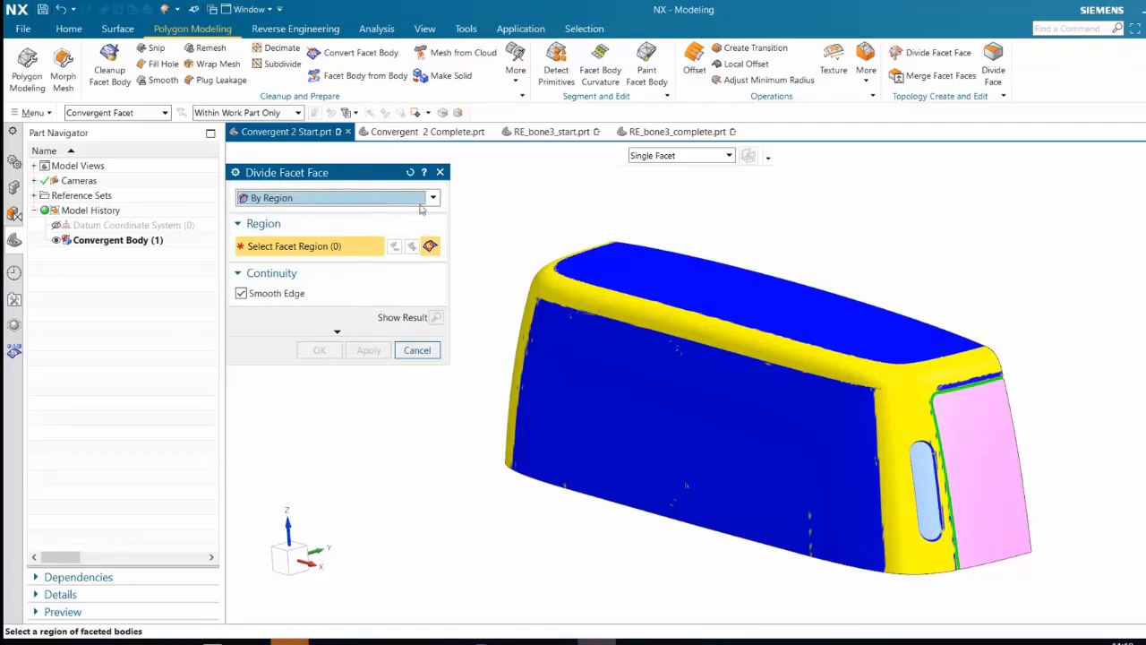
left_click(683, 160)
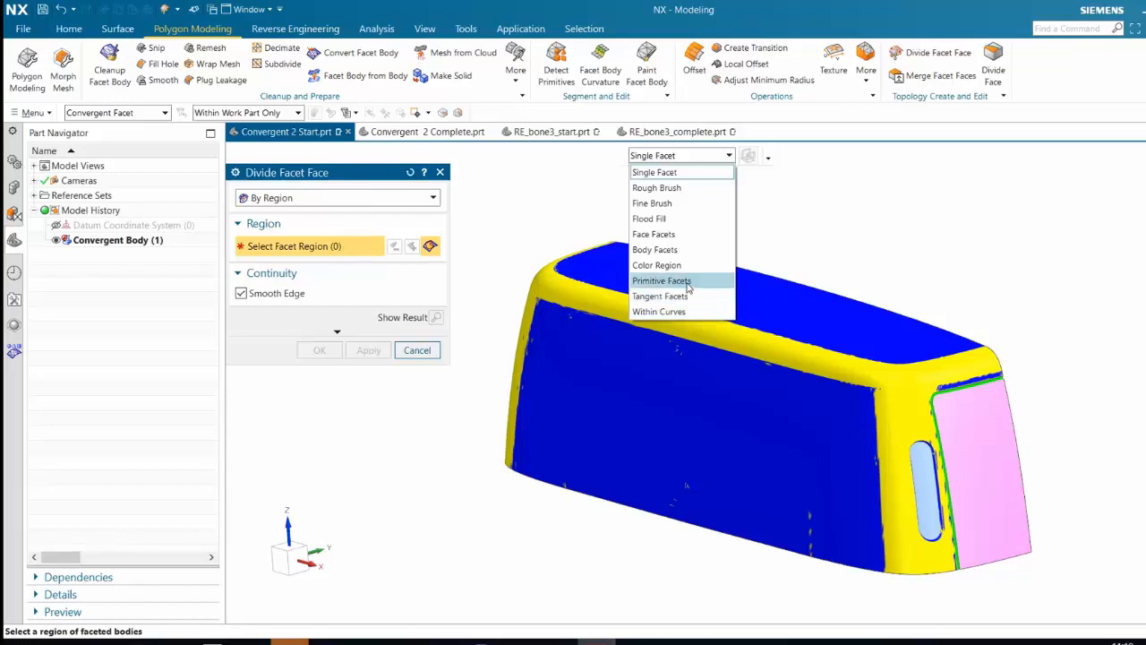
left_click(659, 265)
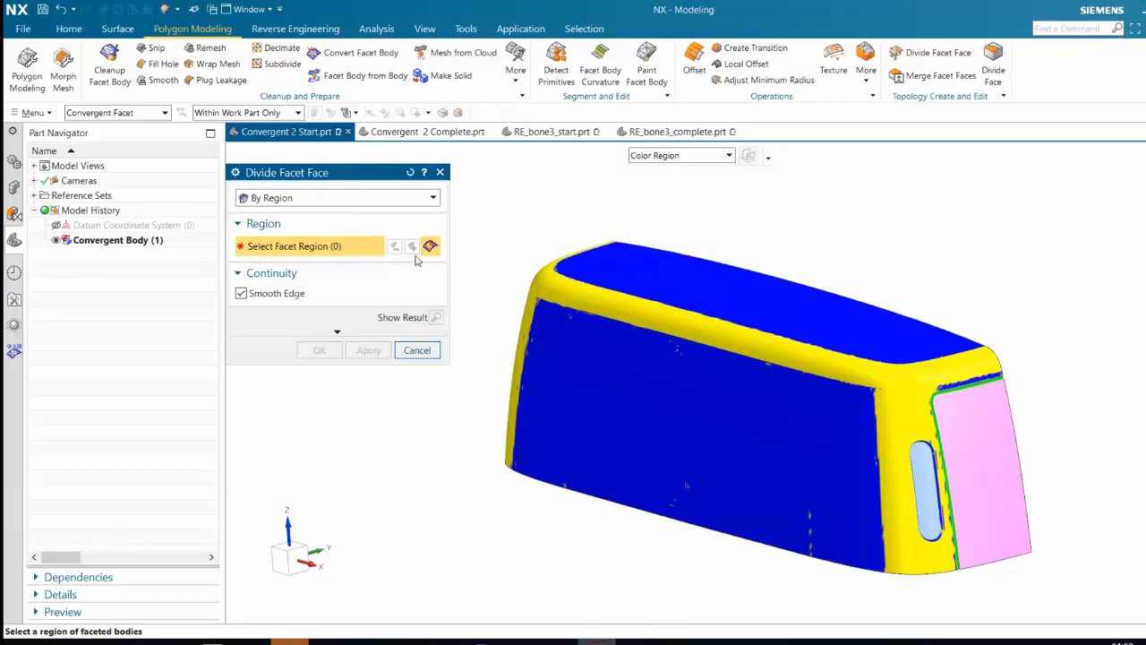
left_click(683, 158)
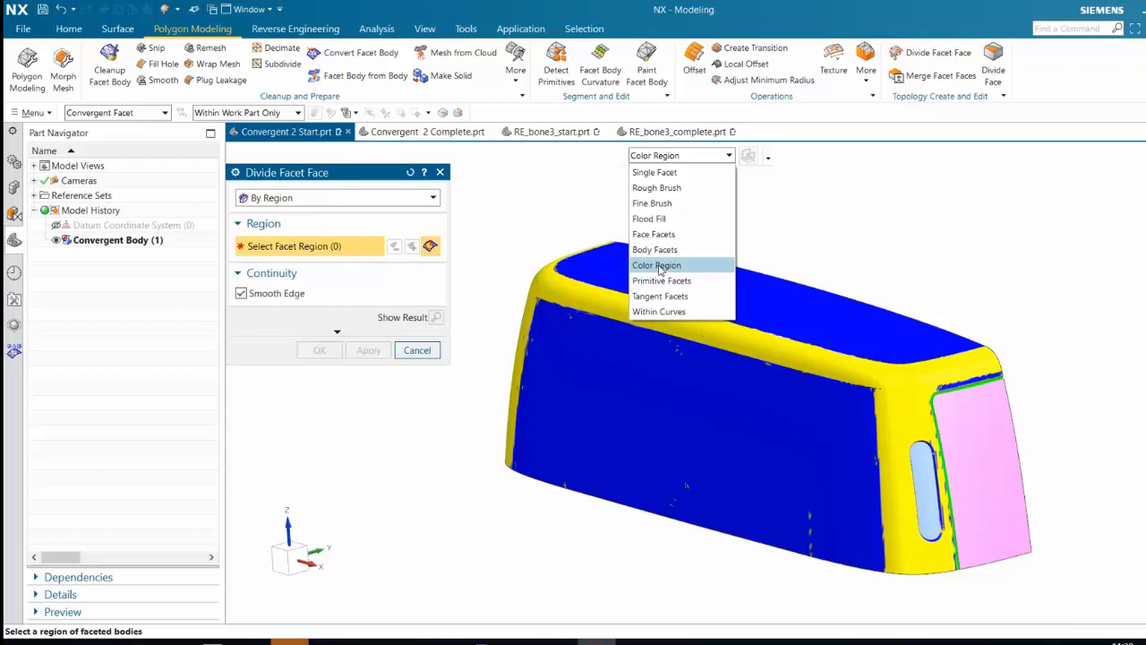
left_click(658, 266)
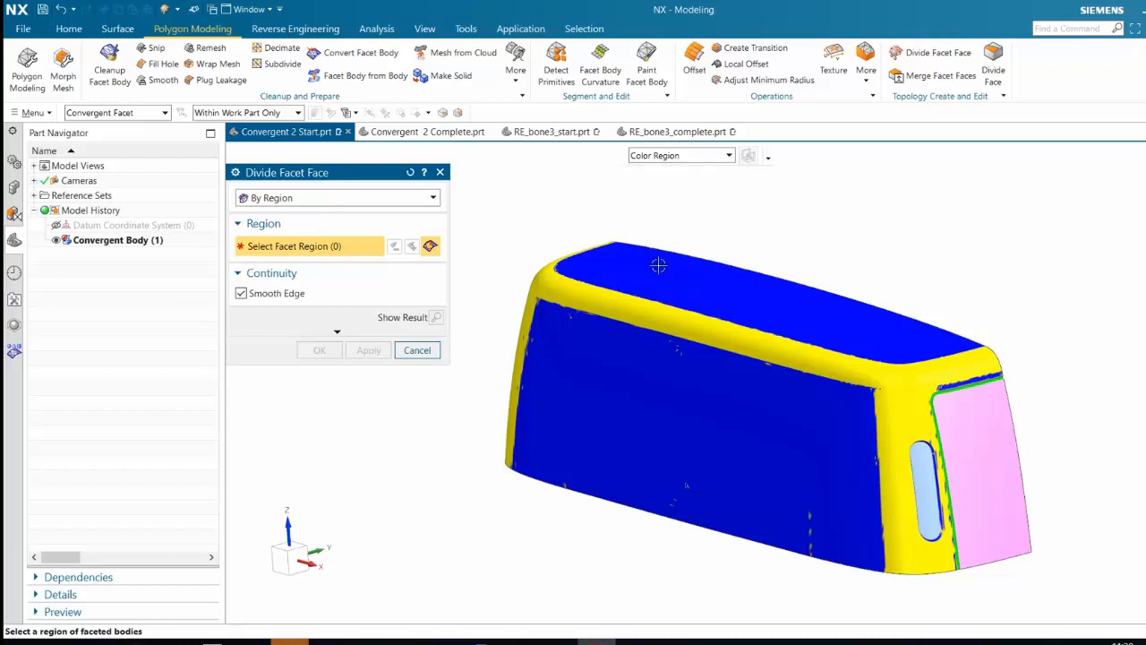
Divide the body into faces at the color regions of both end panels, the recess floor, the long side and the top
left_click(992, 450)
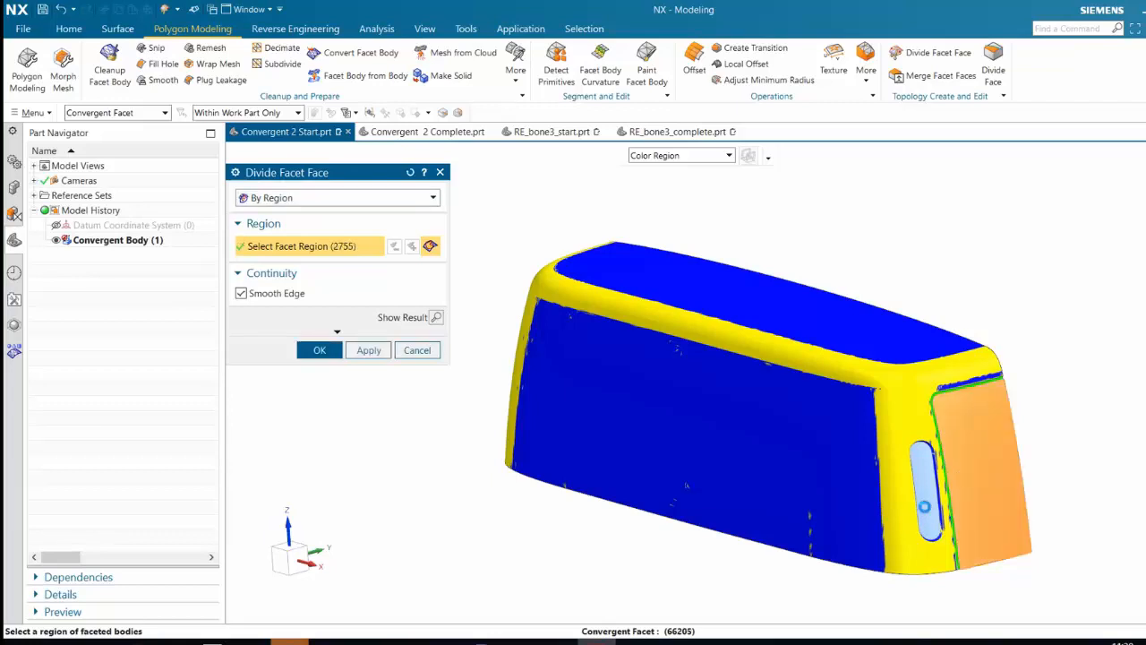
left_click(809, 469)
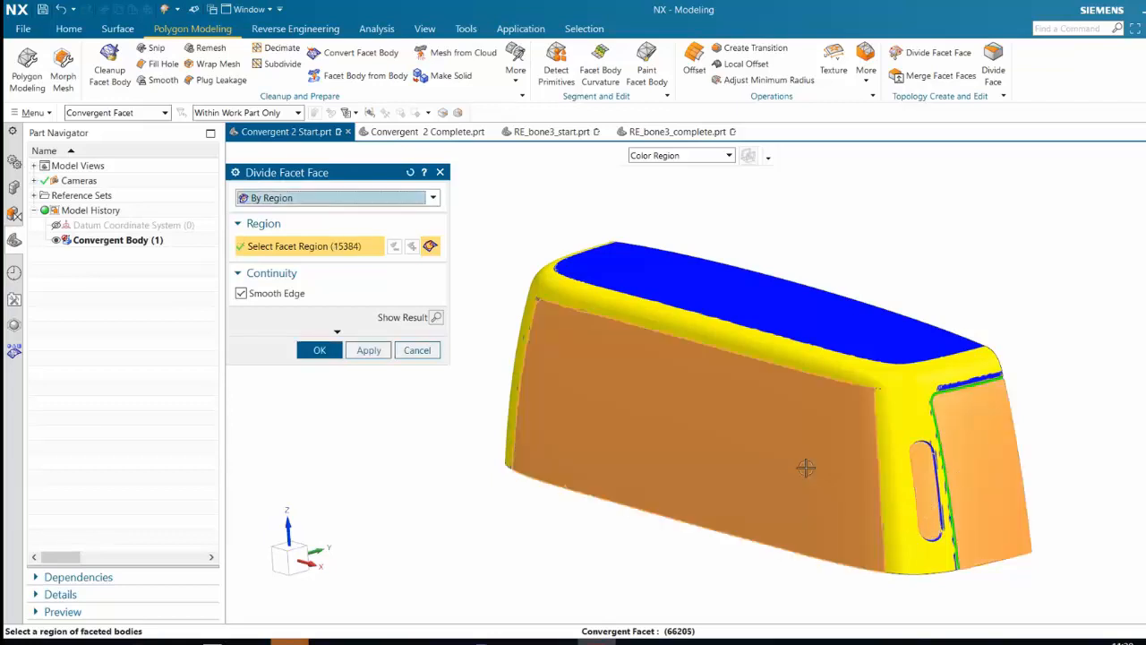
left_click(807, 314)
middle_click_drag(669, 433, 776, 431)
left_click(510, 394)
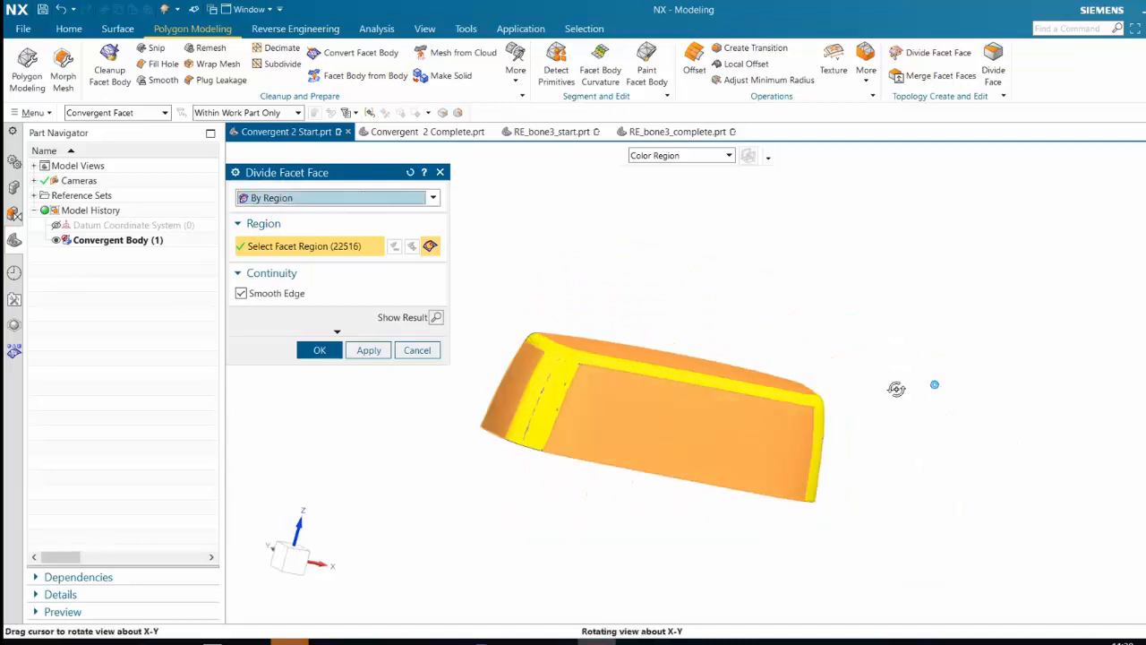
middle_click_drag(895, 388, 760, 363)
scroll(763, 356, "up", 3)
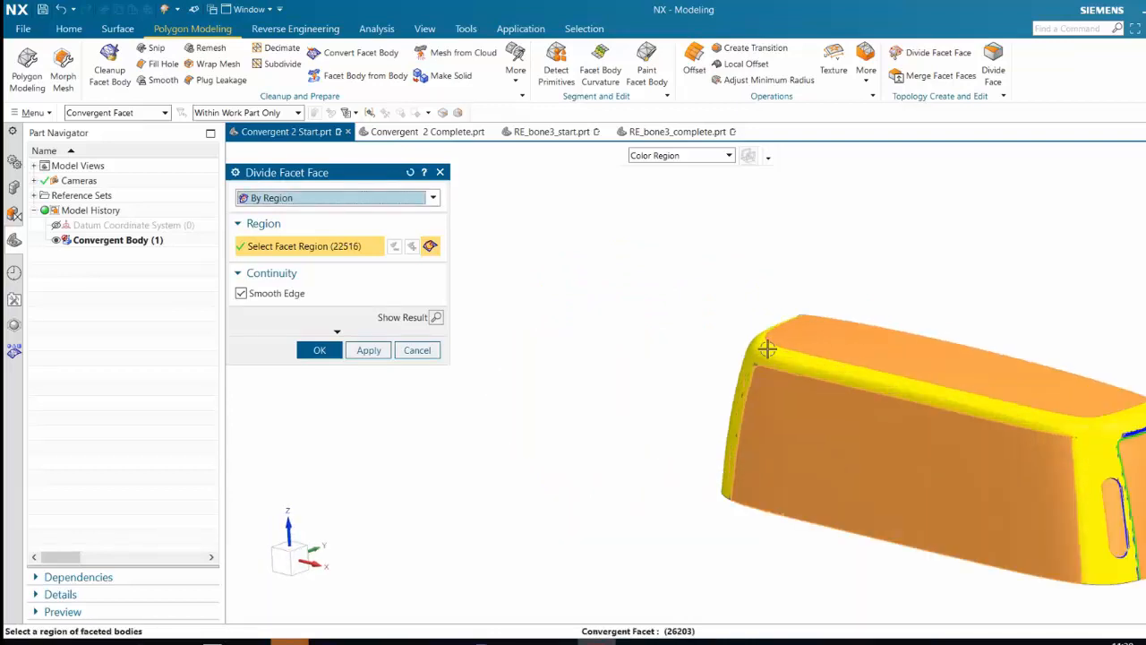
scroll(722, 322, "down", 2)
middle_click_drag(693, 317, 566, 323, "shift")
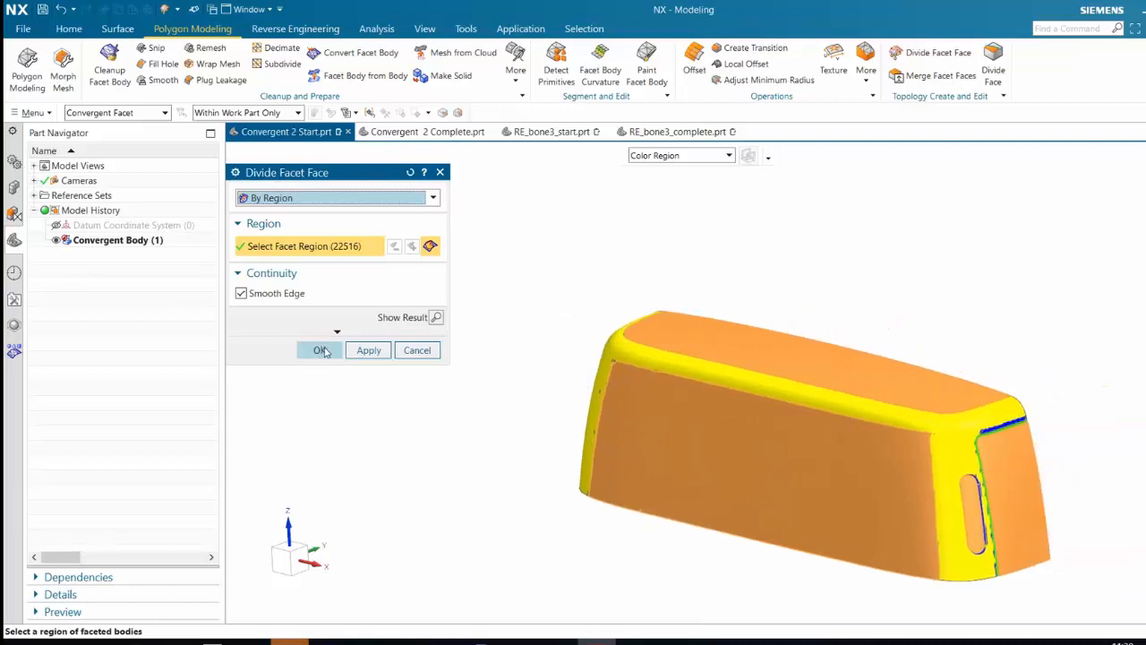
left_click(322, 350)
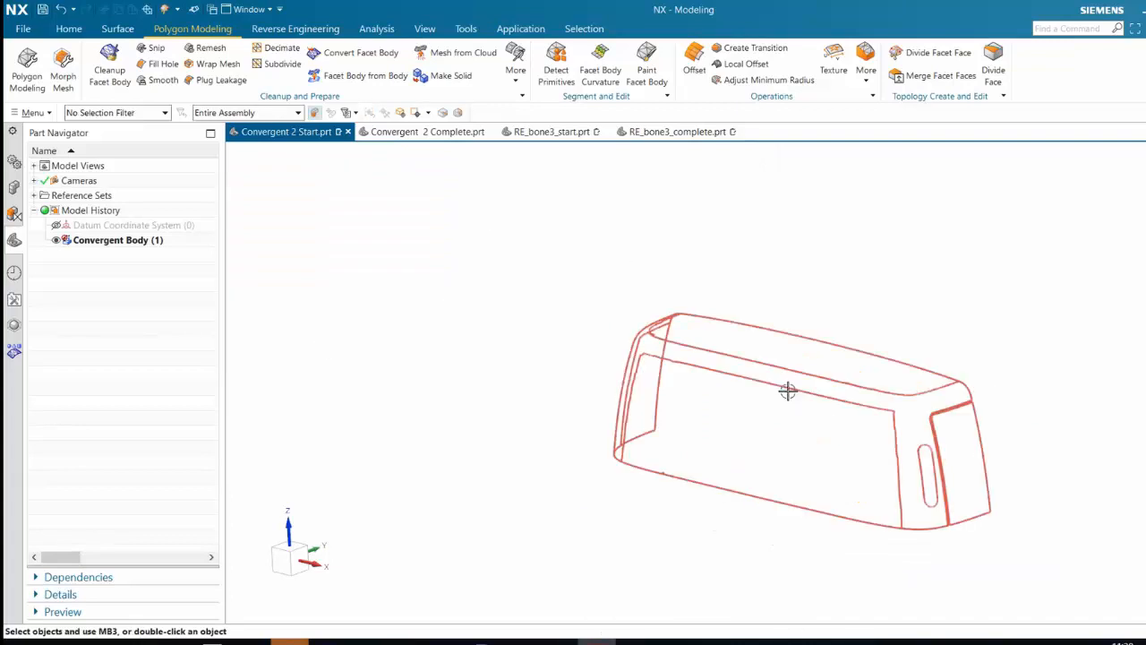
Change the display style of the body to Shaded with Edges
middle_click_drag(787, 391, 793, 448)
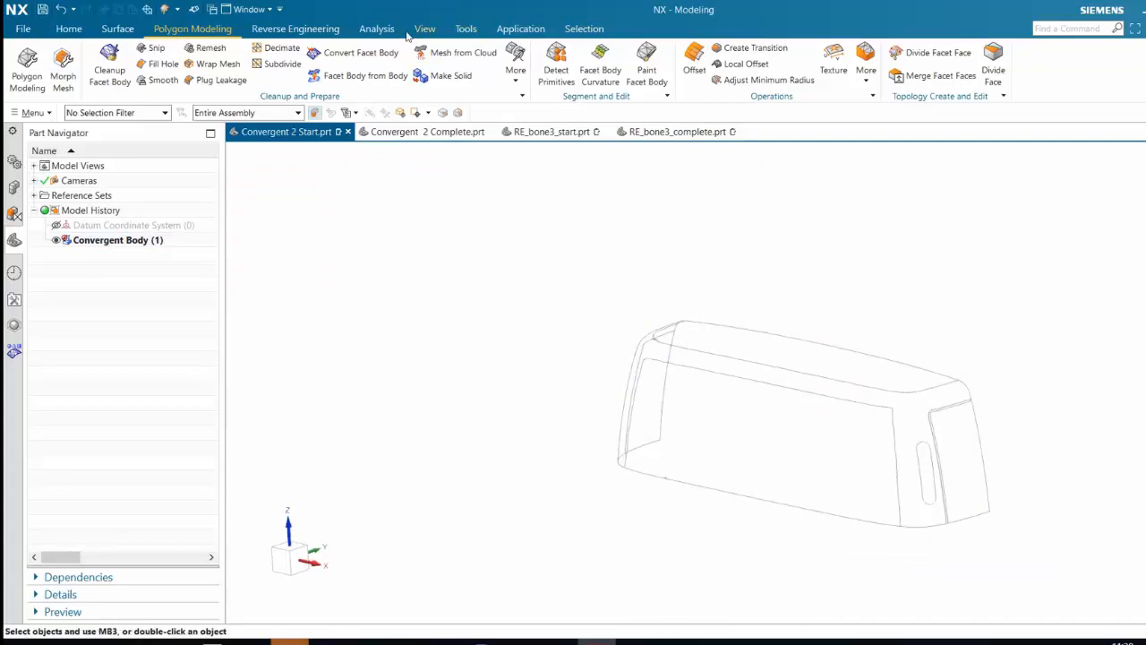
left_click(423, 29)
left_click(743, 72)
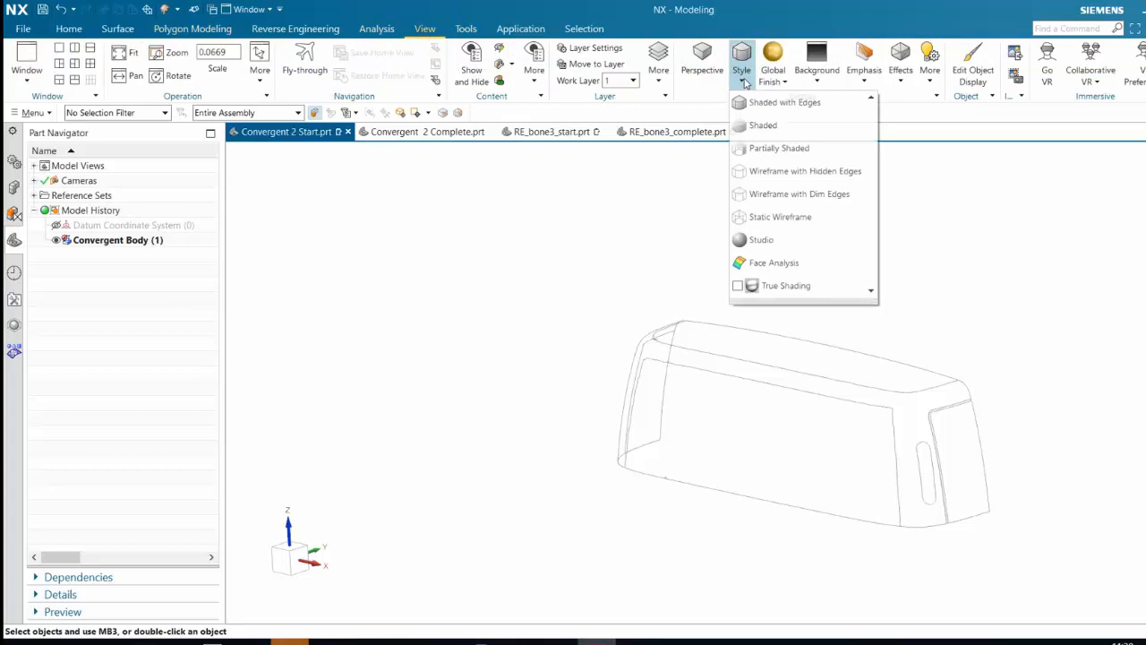
left_click(784, 104)
middle_click_drag(821, 278, 845, 259)
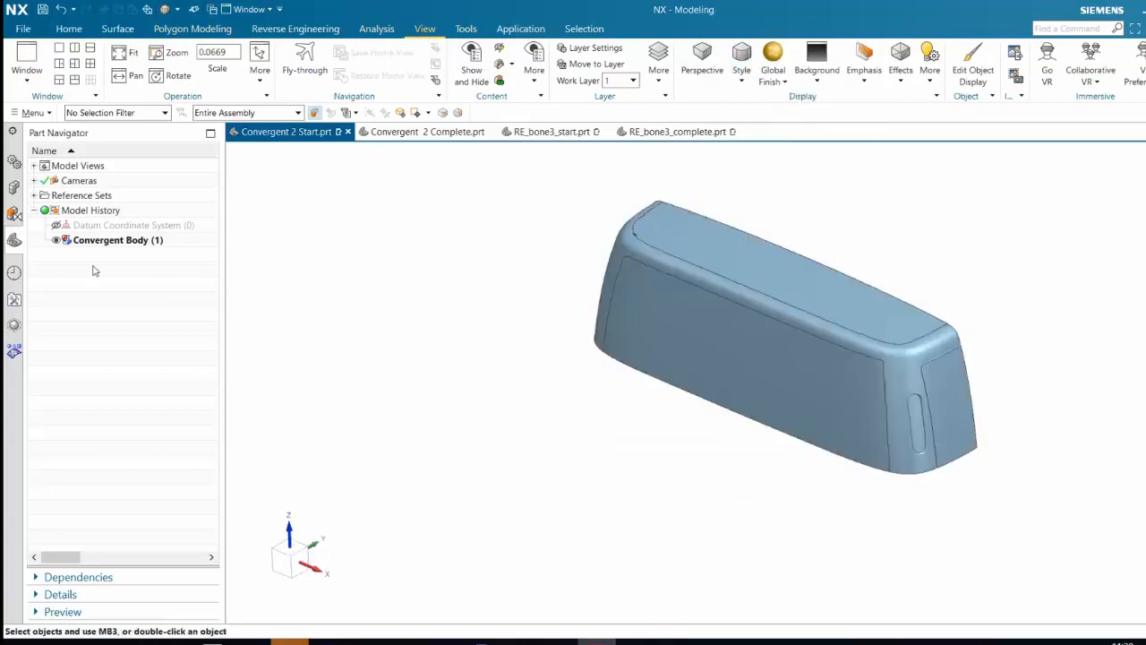
scroll(733, 215, "up", 2)
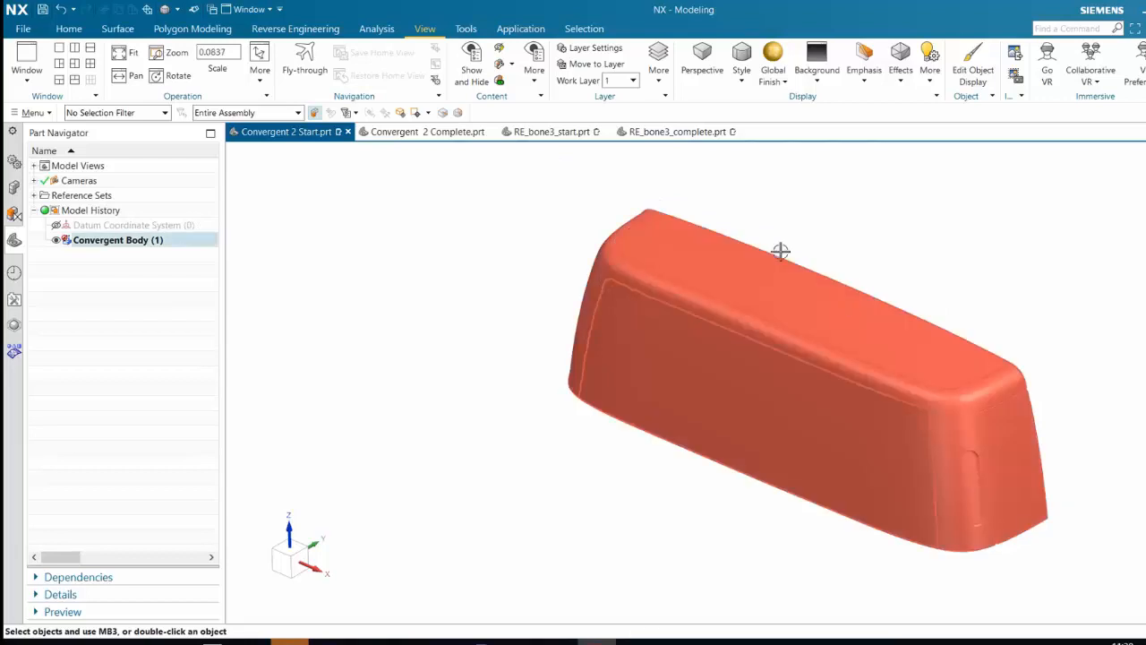
middle_click_drag(780, 243, 711, 250)
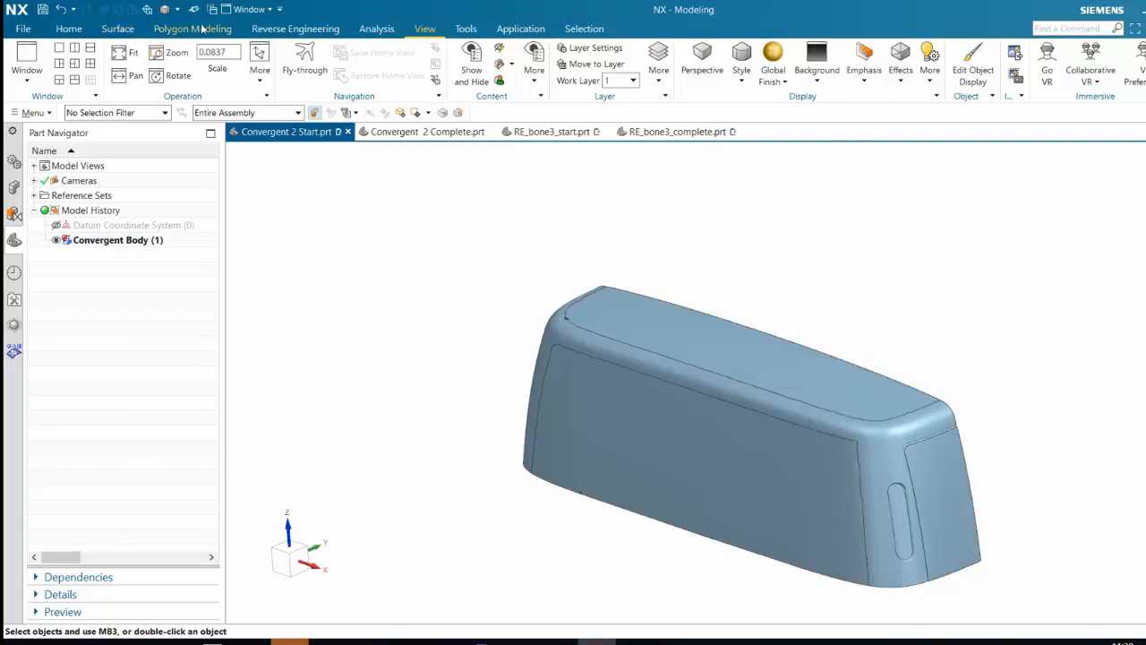
Start the Extract Geometry command for single faces and turn off the Associative setting
scroll(204, 29, "up", 4)
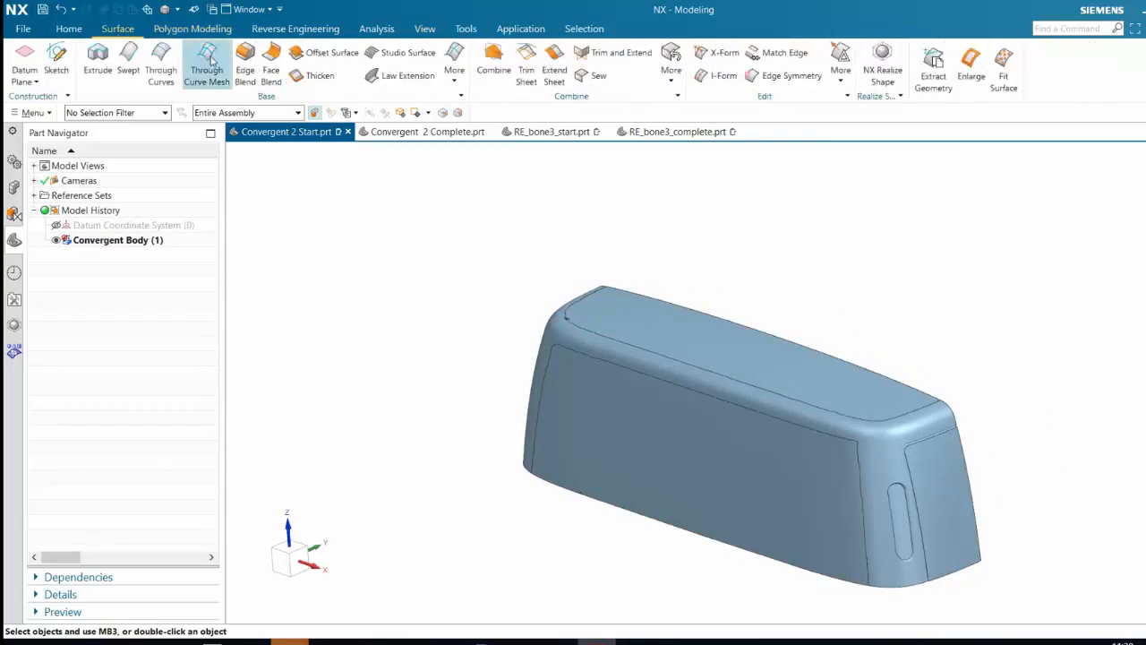
left_click(260, 29)
left_click(210, 29)
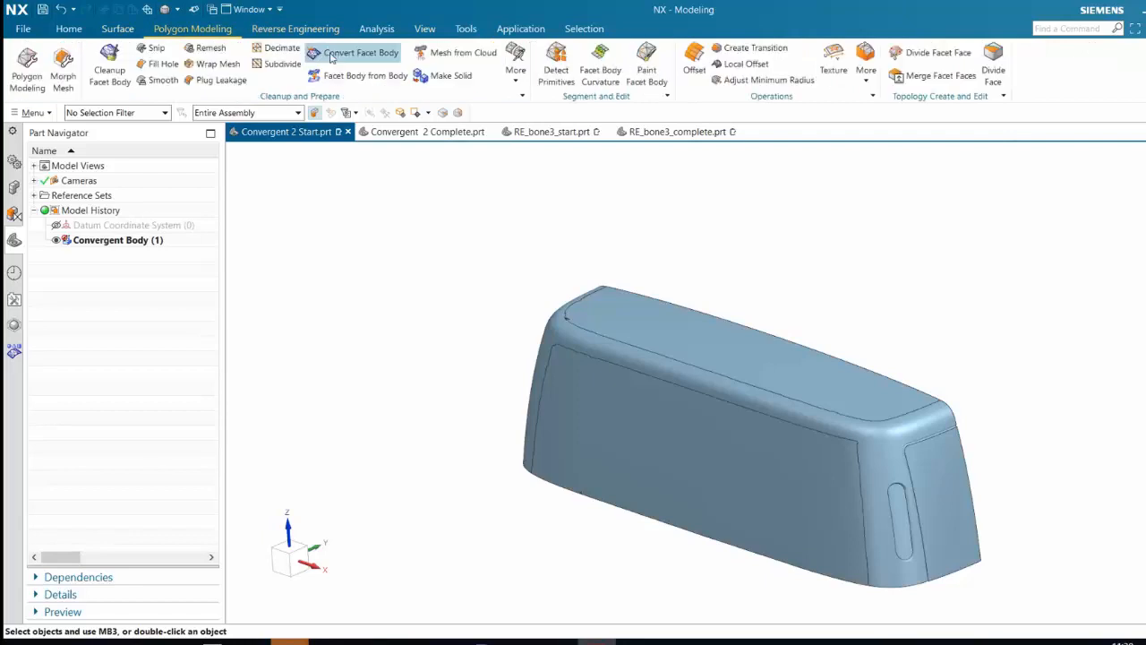
left_click(117, 29)
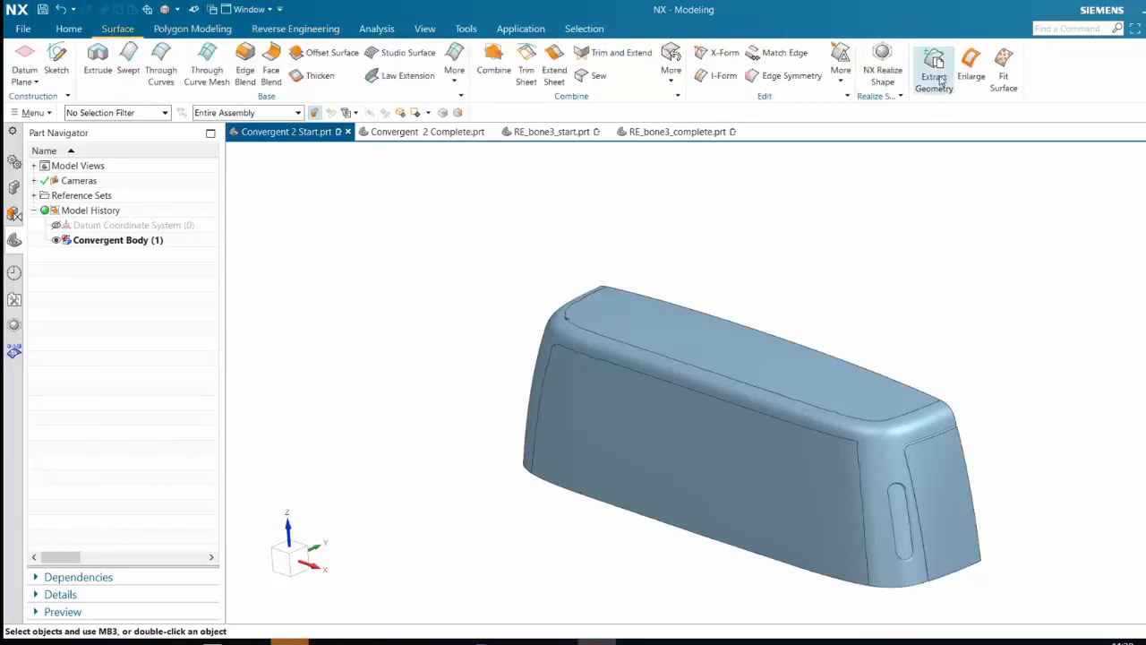
left_click(310, 198)
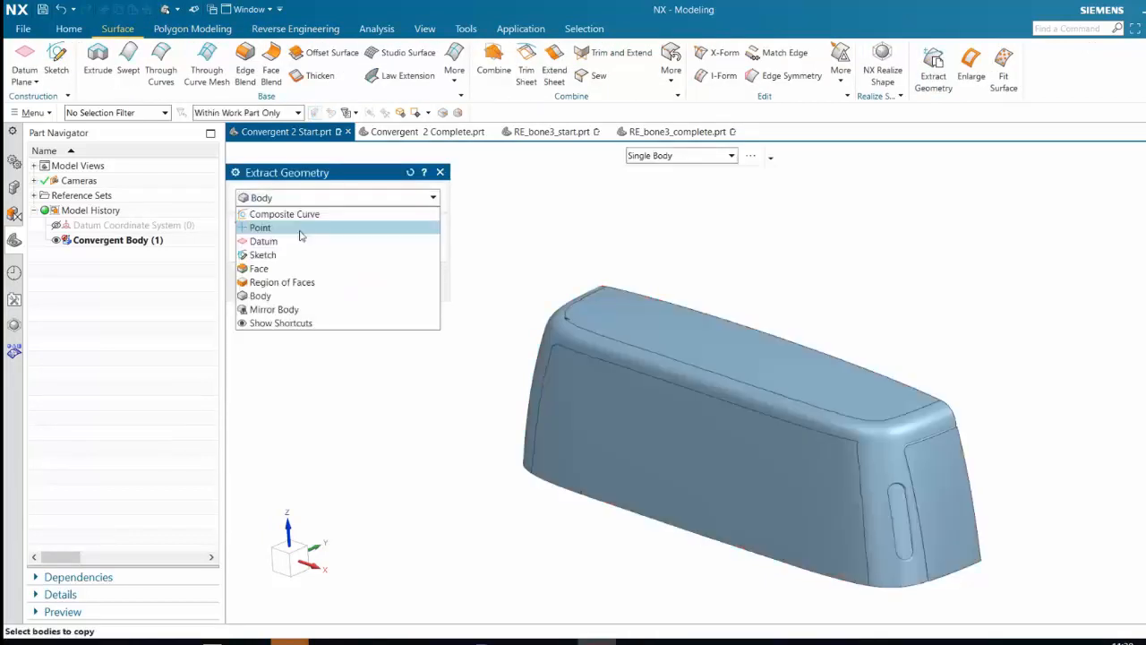
left_click(258, 269)
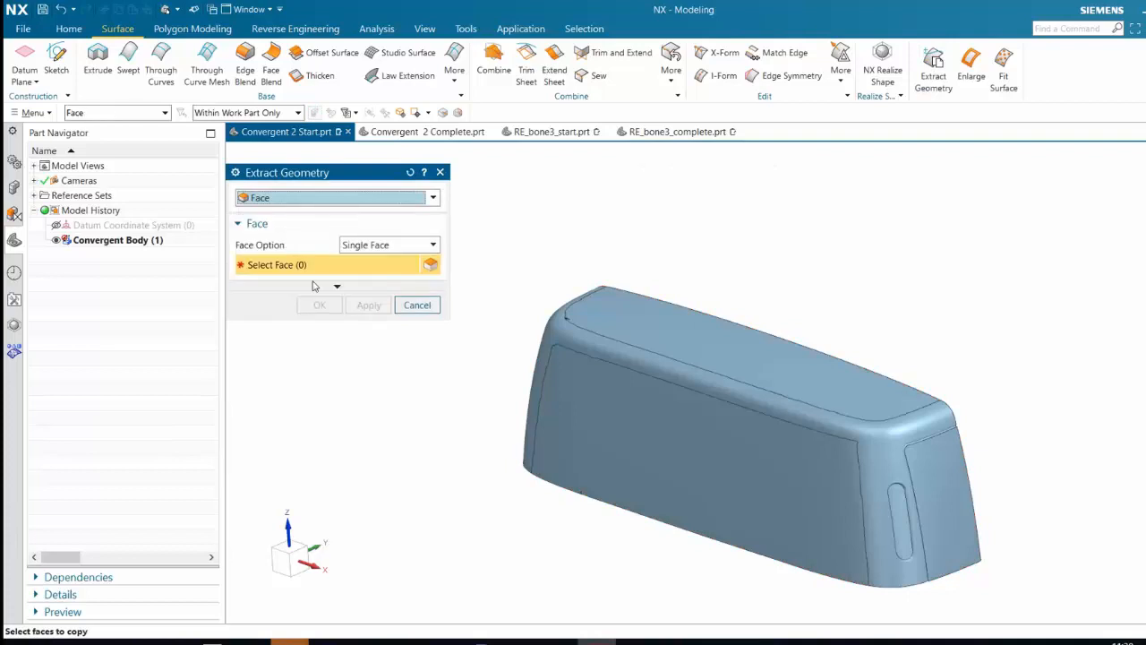
left_click(314, 286)
left_click(278, 313)
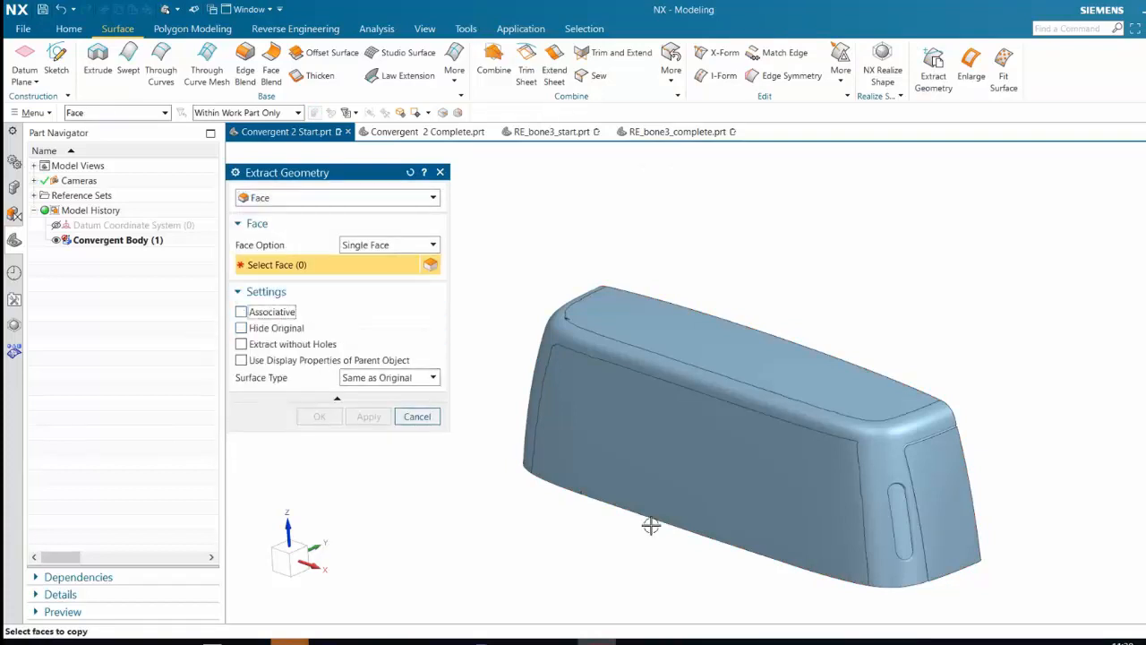
Extract the long side, the top and both end panel faces as separate sheets
left_click(806, 524)
left_click(939, 502)
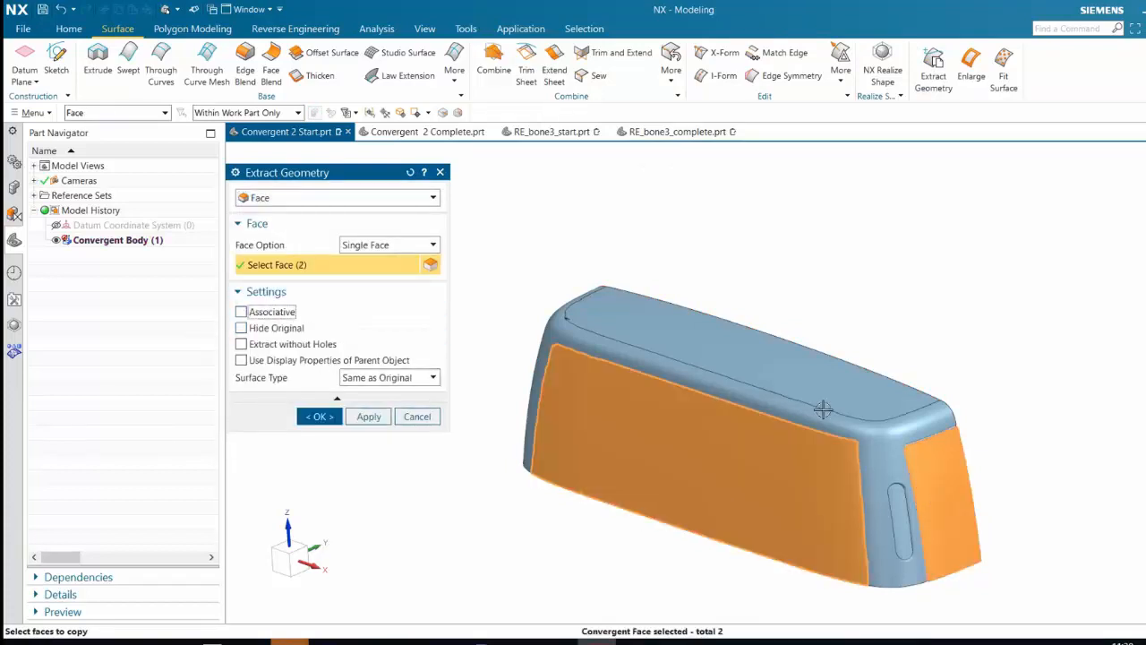
left_click(823, 410)
middle_click_drag(644, 431, 526, 380)
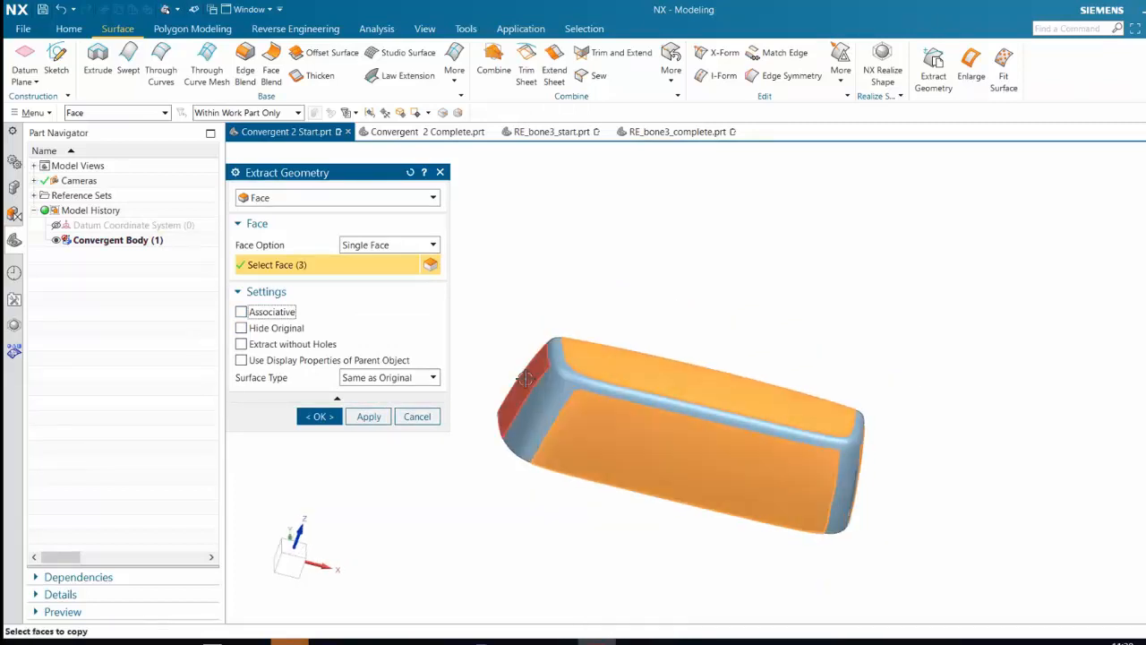
left_click(526, 380)
middle_click_drag(876, 290, 850, 365)
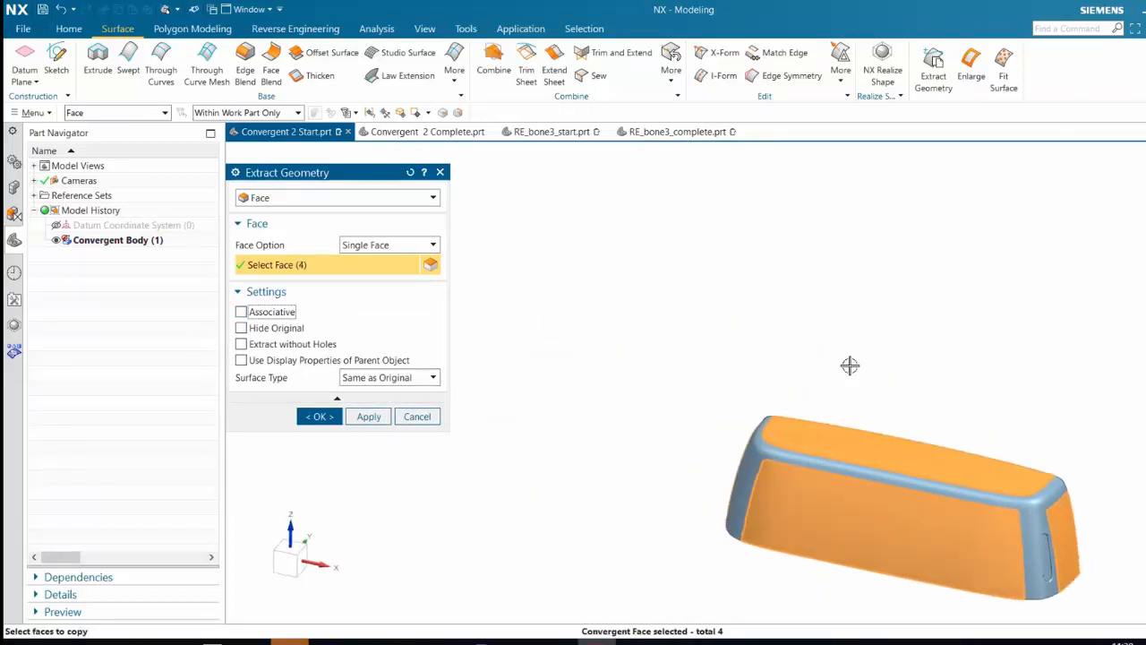
middle_click_drag(865, 416, 751, 338, "shift")
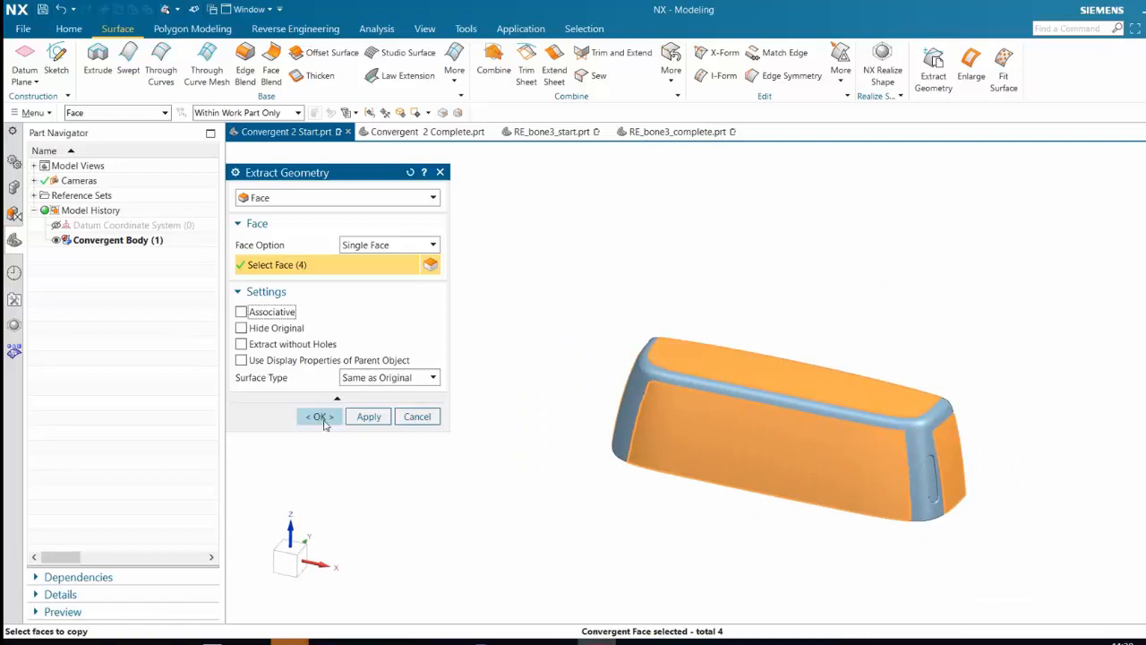
left_click(322, 417)
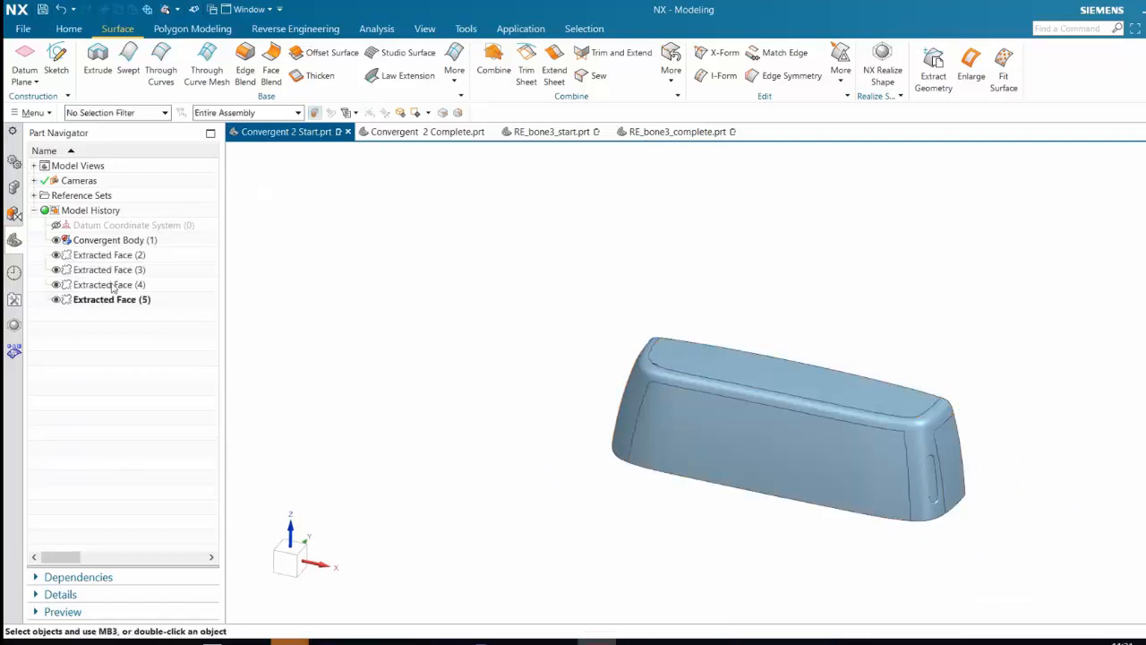
Hide the original convergent body and inspect the extracted side, top and end faces
left_click(56, 240)
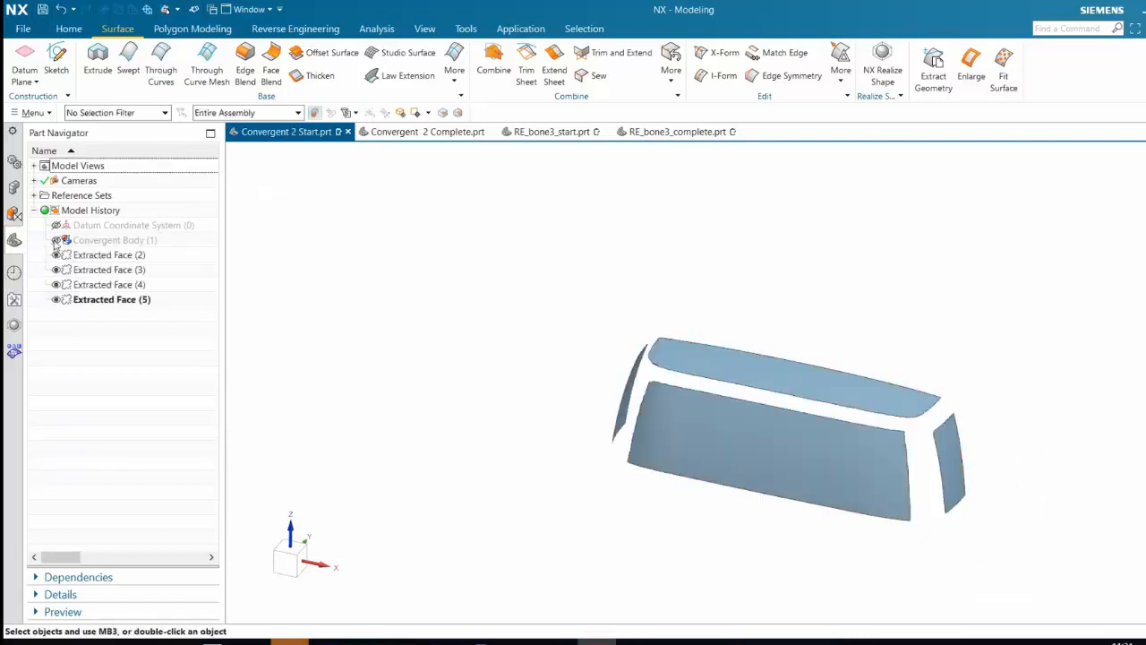
mouse_move(586, 397)
middle_mouse_down()
mouse_move(578, 383)
mouse_move(573, 394)
middle_mouse_up()
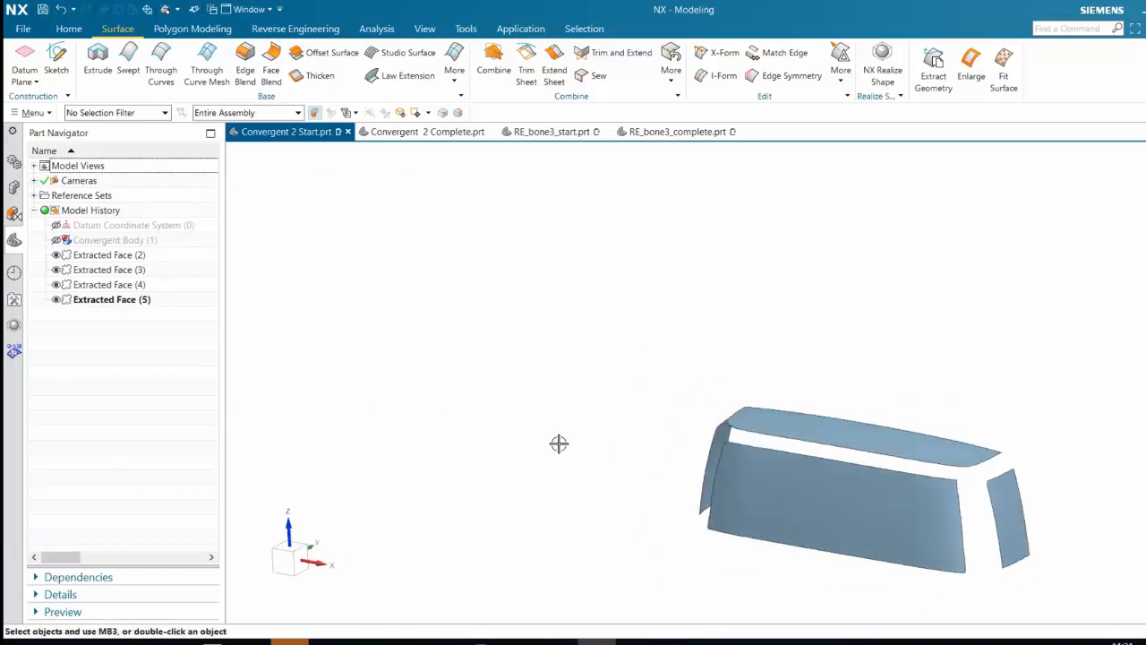
scroll(558, 445, "down", 5)
mouse_move(652, 426)
middle_mouse_down()
mouse_move(690, 430)
mouse_move(658, 421)
mouse_move(648, 385)
mouse_move(652, 422)
middle_mouse_up()
scroll(649, 430, "up", 2)
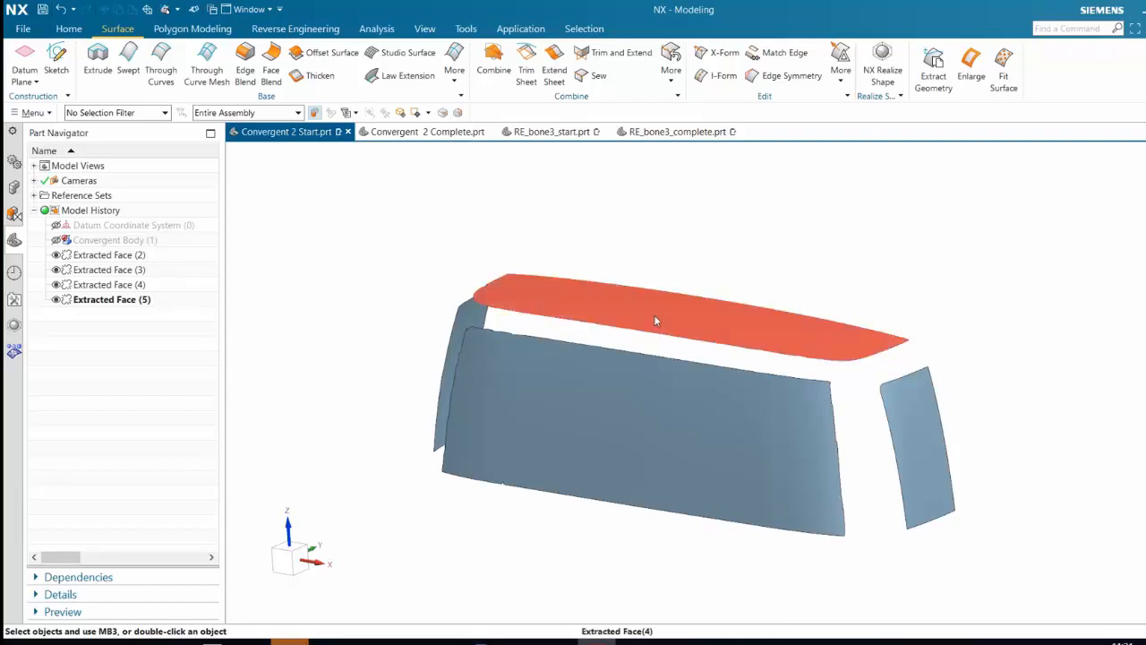
middle_click_drag(654, 314, 653, 324)
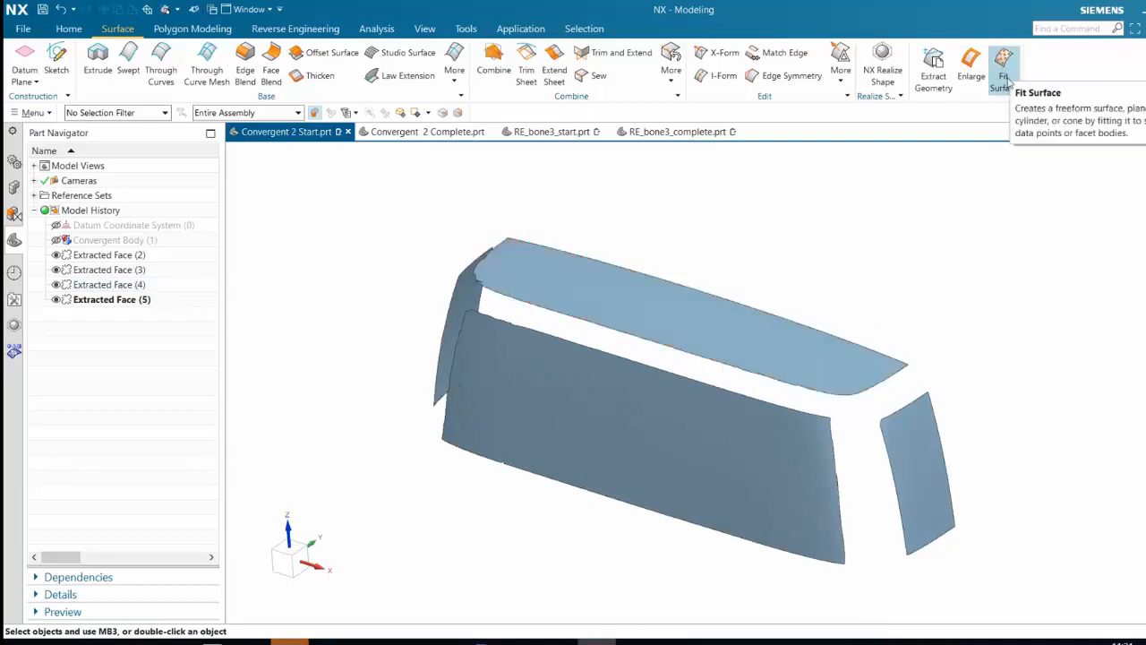
Start Fit Surface, review the Fit Plane option, return to Fit Freeform and select the extracted top face as the target
left_click(1001, 88)
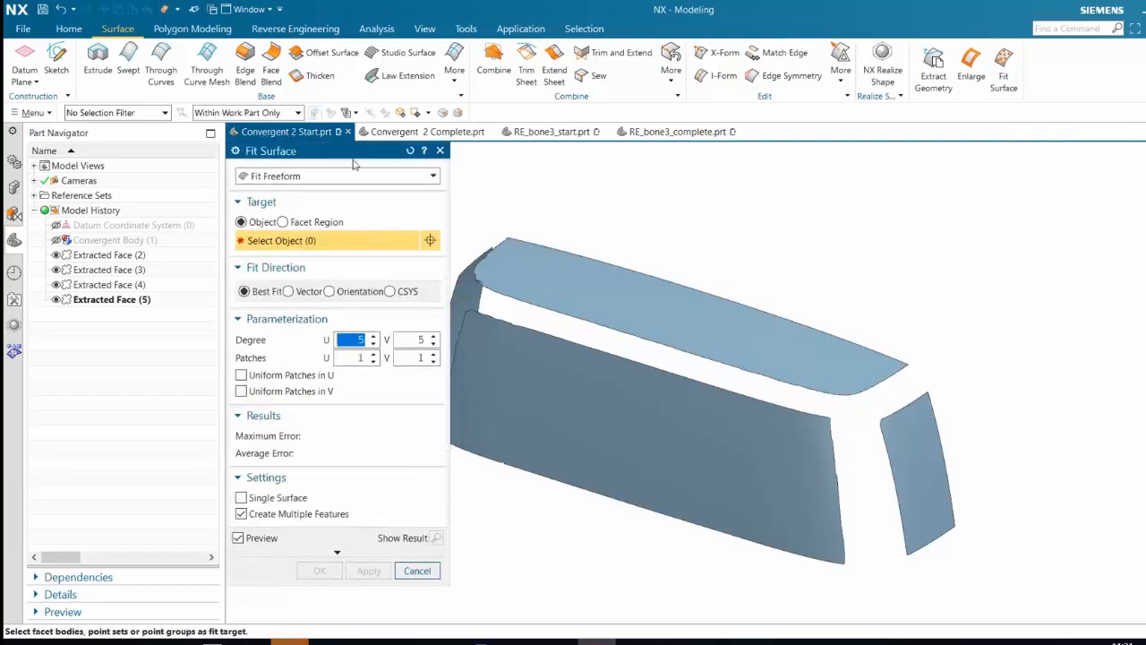
left_click(331, 176)
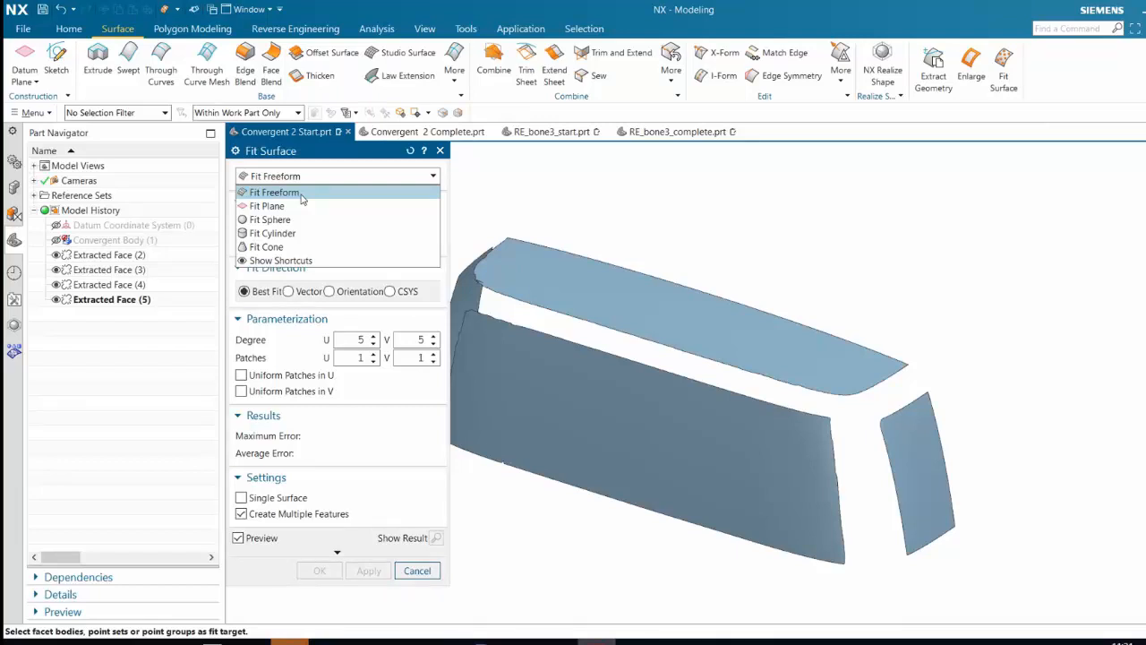
left_click(271, 207)
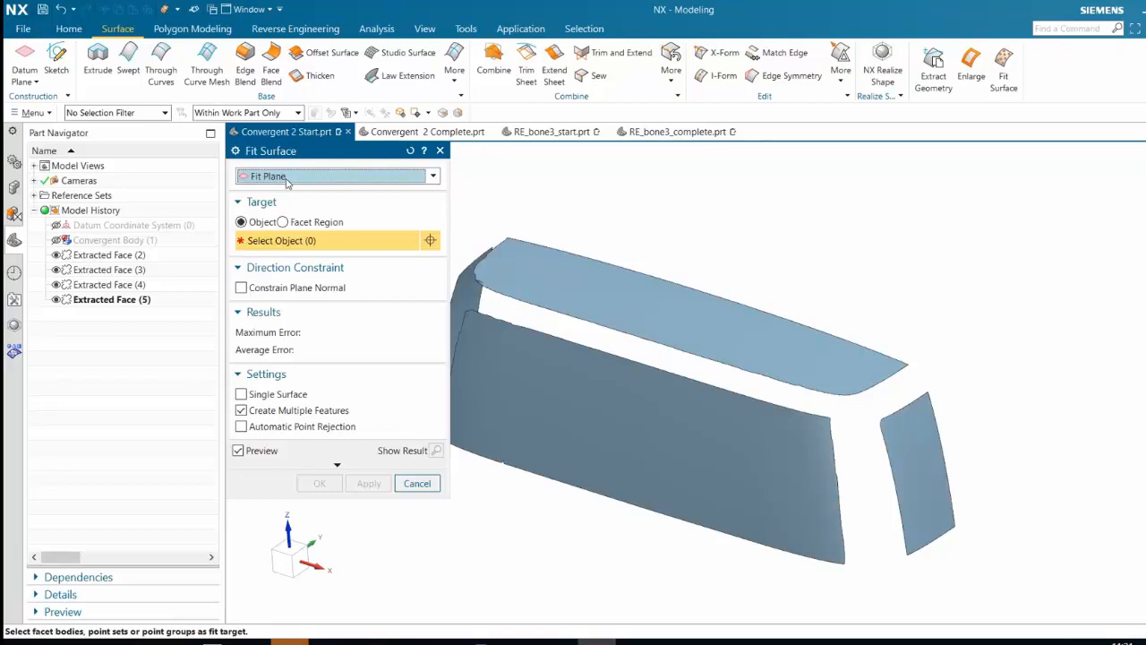
left_click(289, 177)
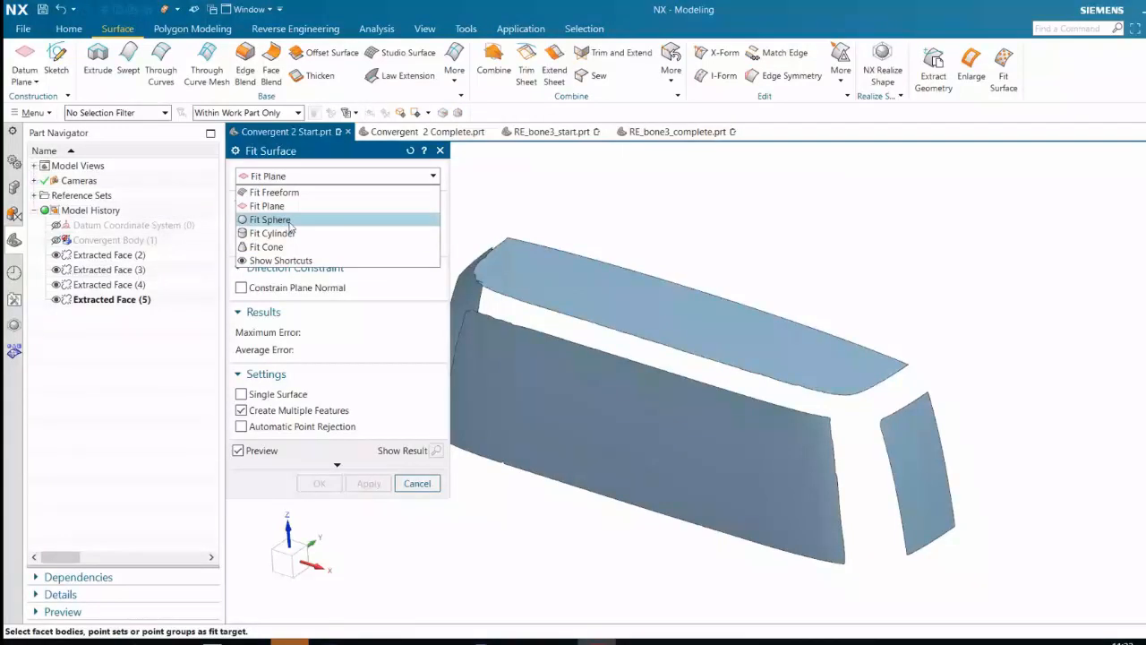
left_click(286, 192)
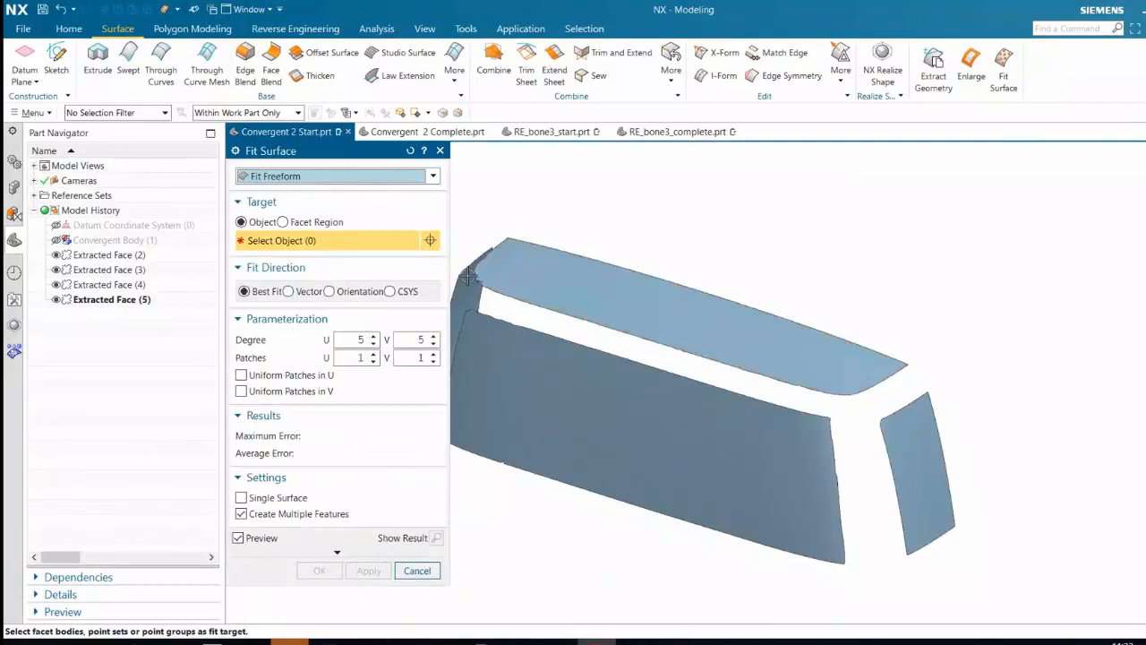
left_click(703, 332)
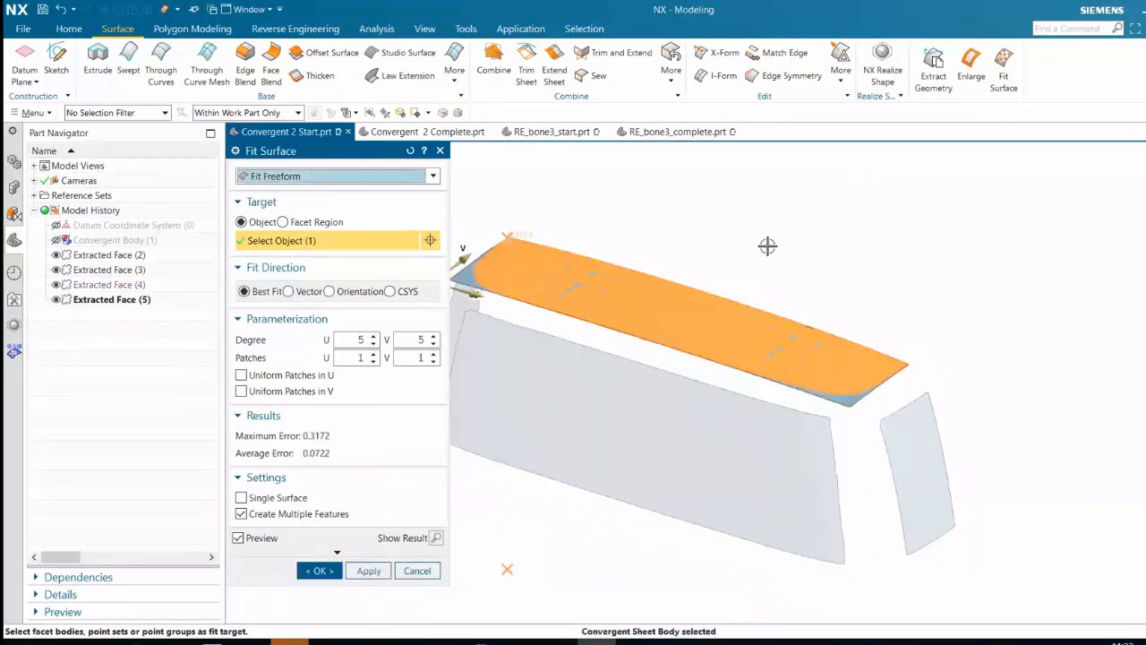
middle_click_drag(768, 245, 845, 295, "shift")
scroll(724, 385, "up", 2)
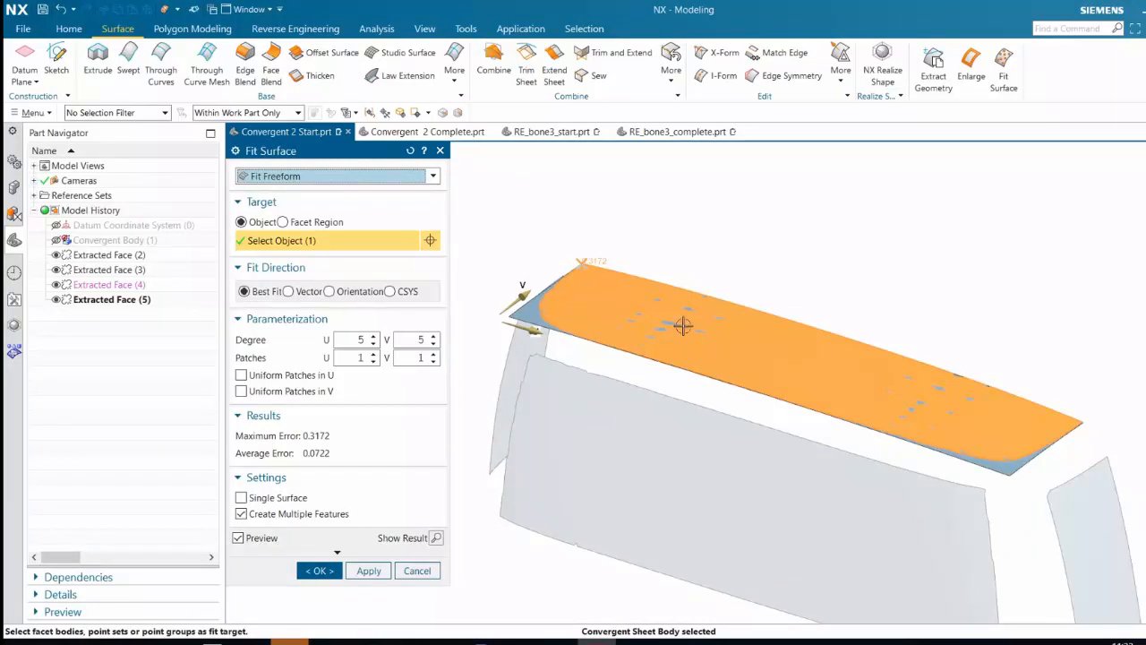
Set the top surface's degree to 6 in both U and V and create the fitted freeform surface
left_click(373, 336)
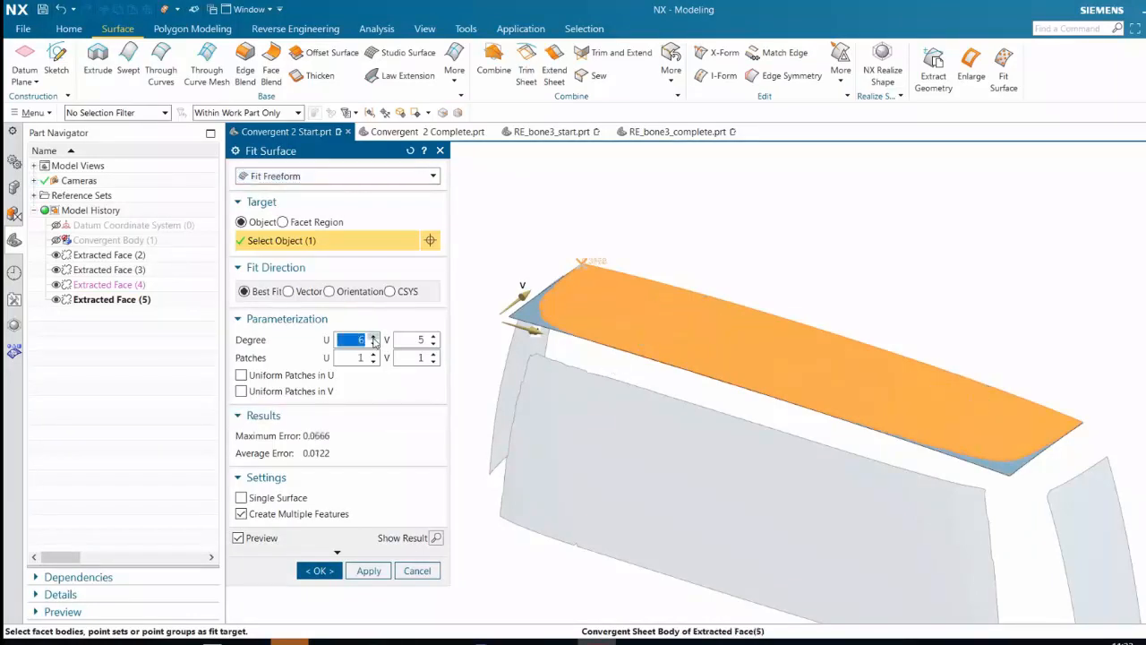
left_click(433, 338)
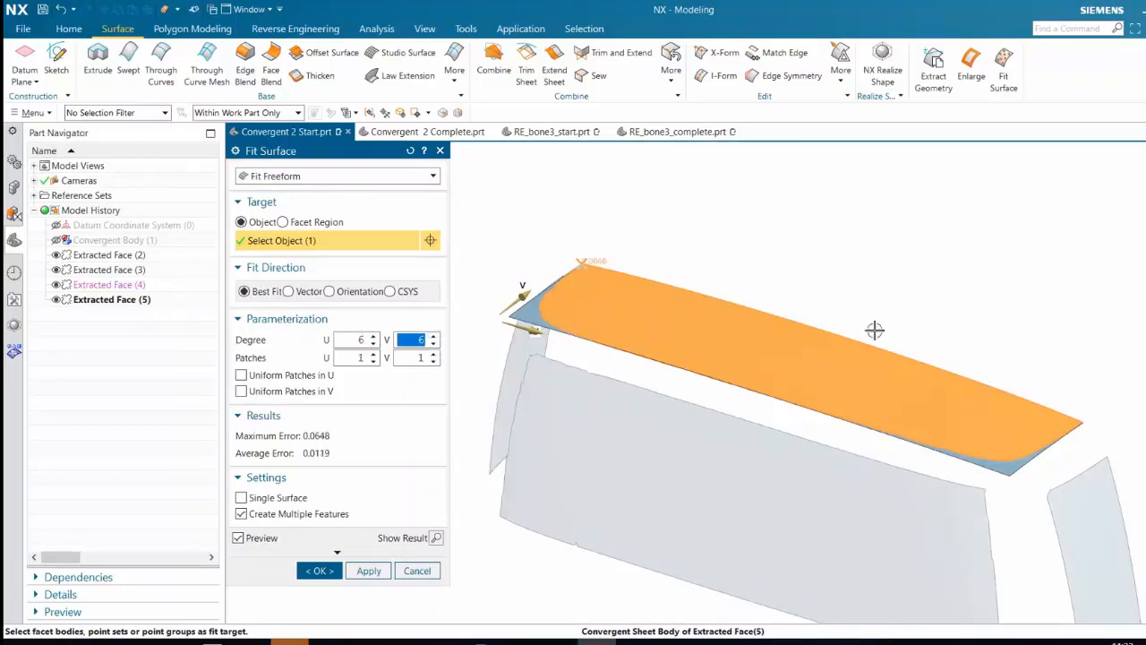
mouse_move(875, 321)
middle_mouse_down()
mouse_move(916, 306)
mouse_move(870, 307)
middle_mouse_up()
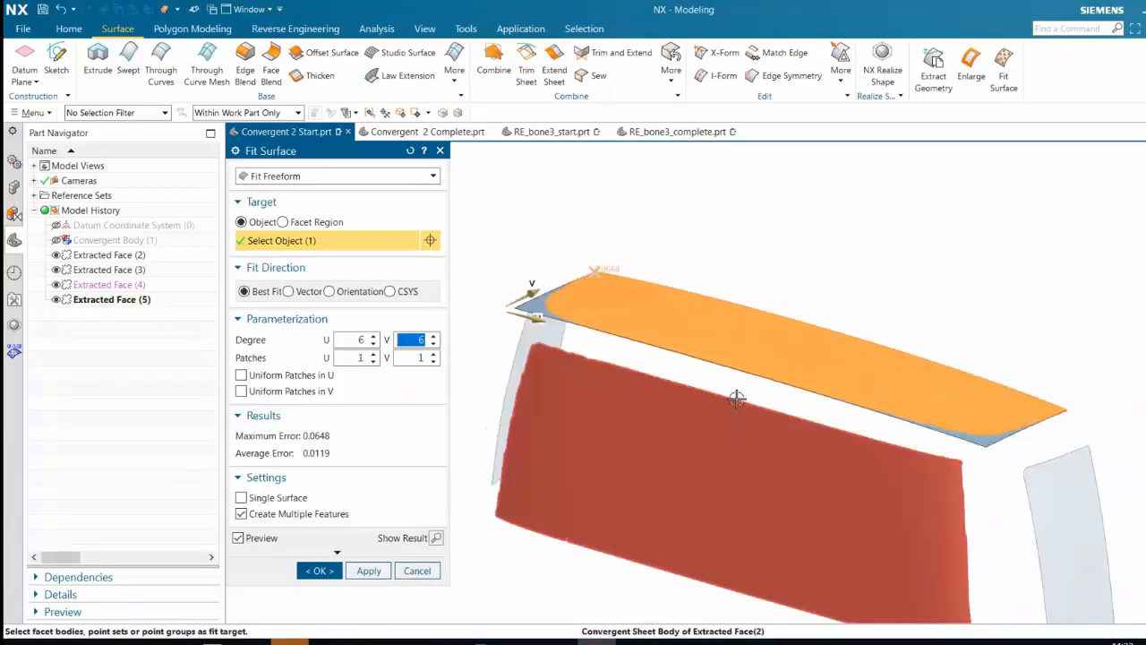
scroll(736, 397, "down", 1)
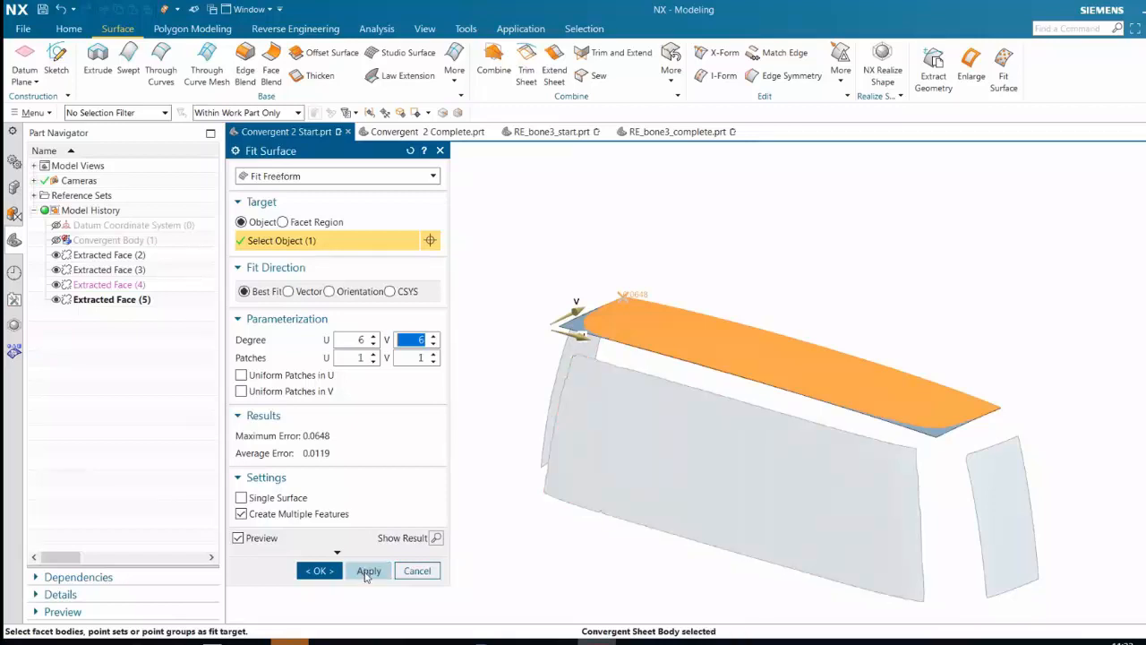
left_click(367, 571)
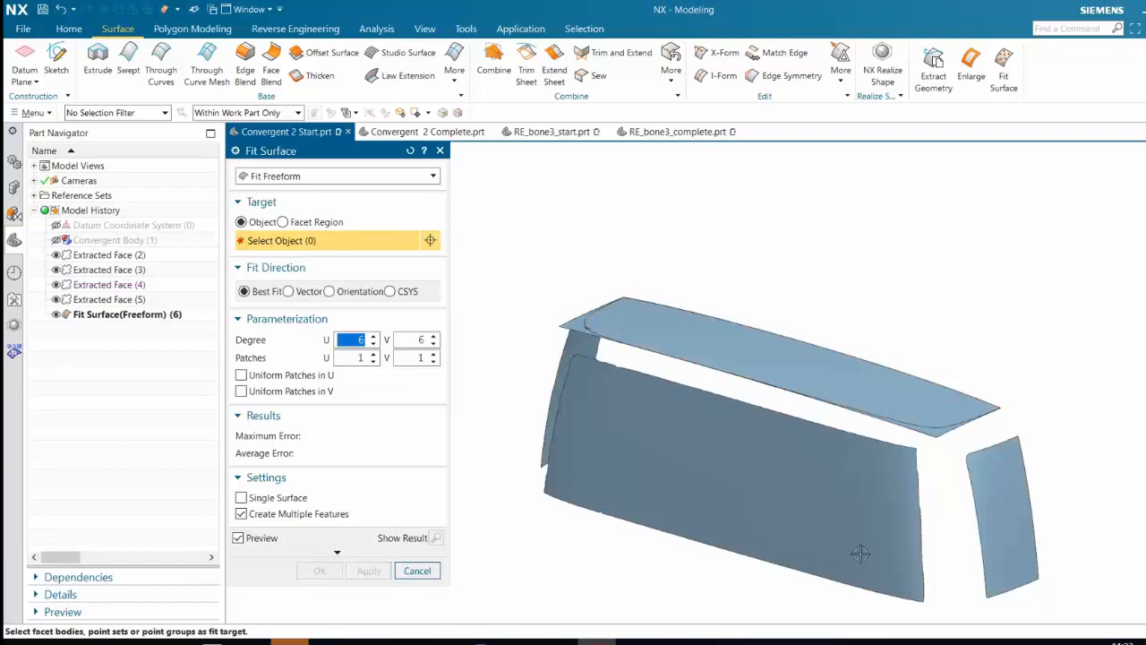
Fit degree 6 by 6 freeform surfaces to the extracted +X end panel and the long side face
left_click(982, 477)
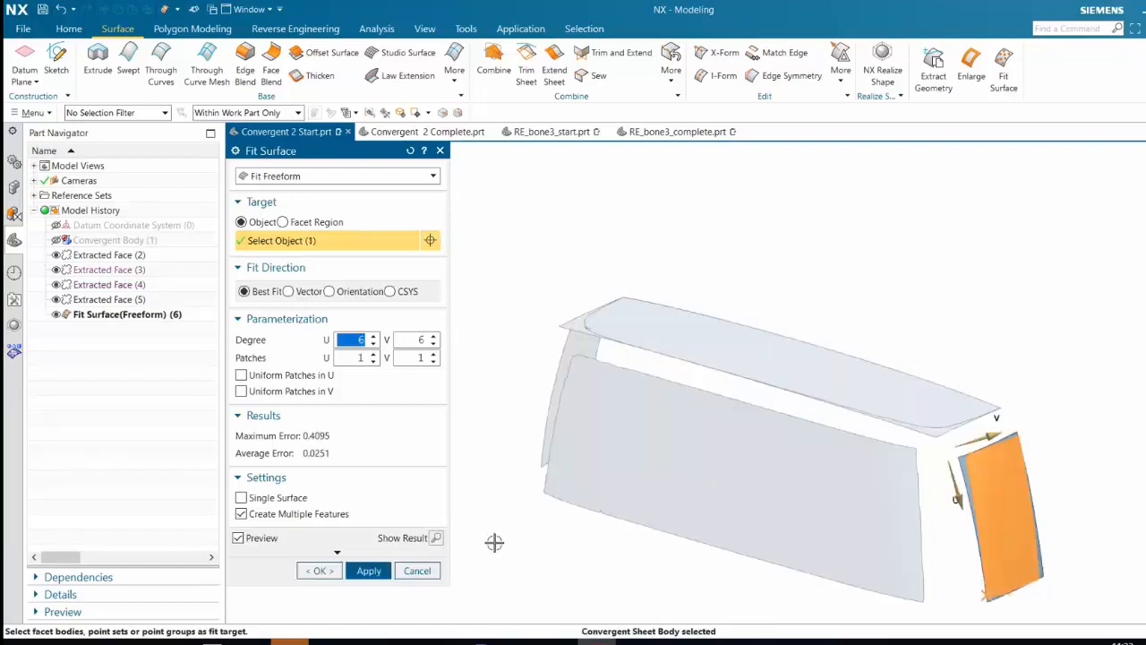
middle_click(516, 550)
left_click(583, 494)
middle_click(583, 537)
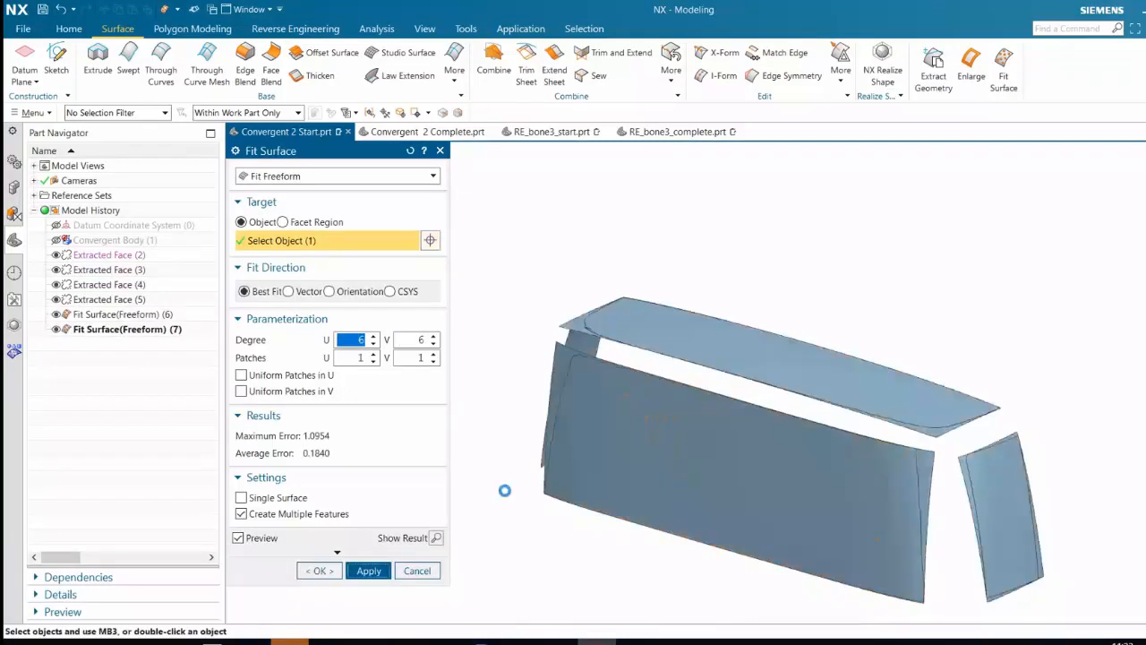
Fit a degree 6 by 6 freeform surface to the remaining end panel and finish the Fit Surface command
middle_click_drag(504, 489, 677, 429)
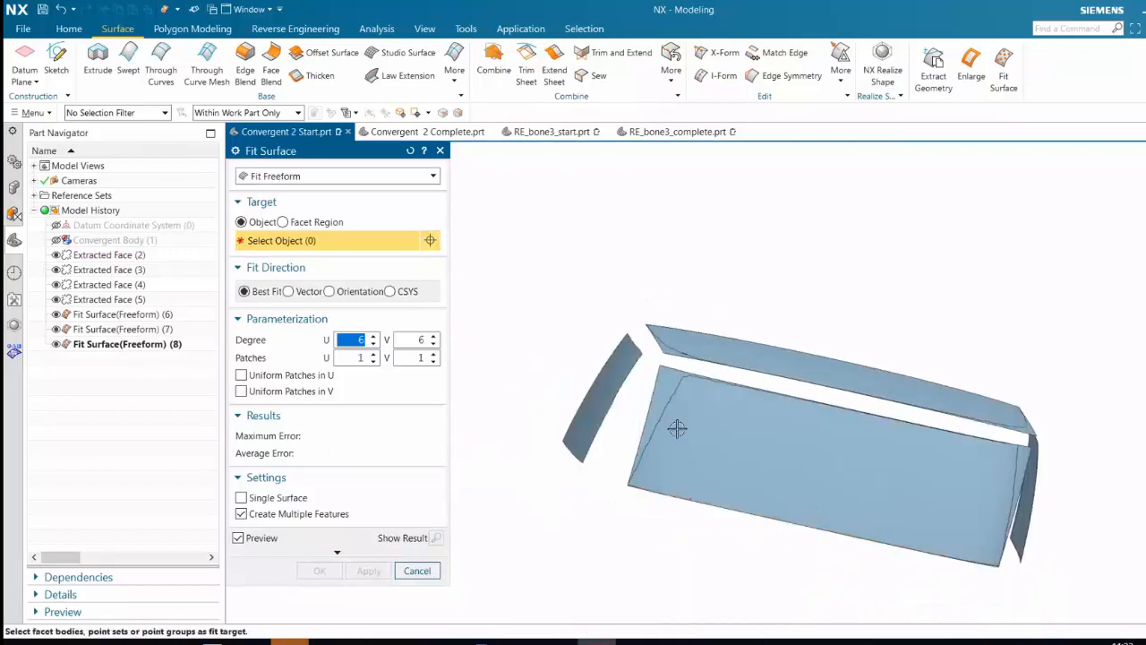
left_click(573, 493)
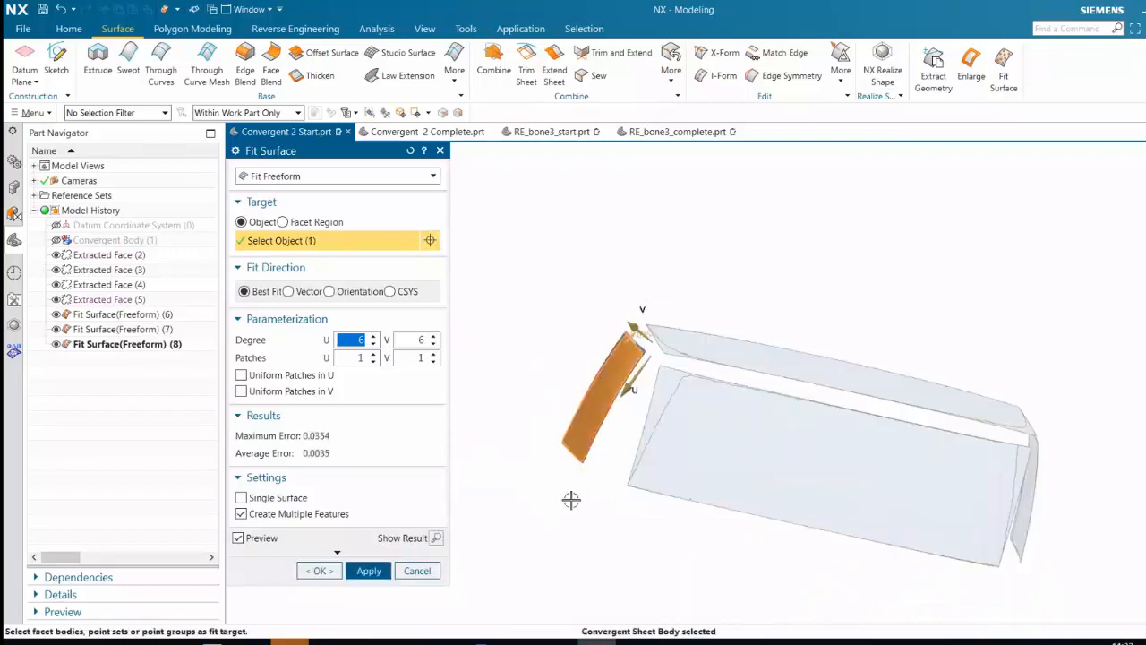
middle_click(586, 524)
scroll(600, 528, "down", 2)
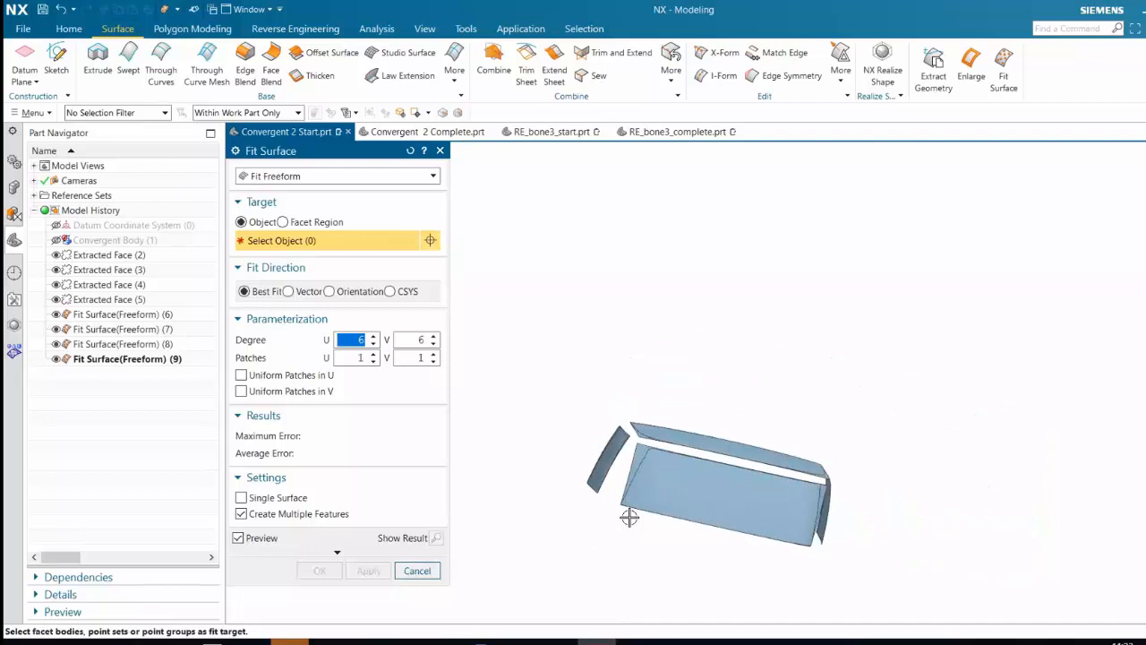
middle_click_drag(630, 516, 661, 518)
left_click(440, 151)
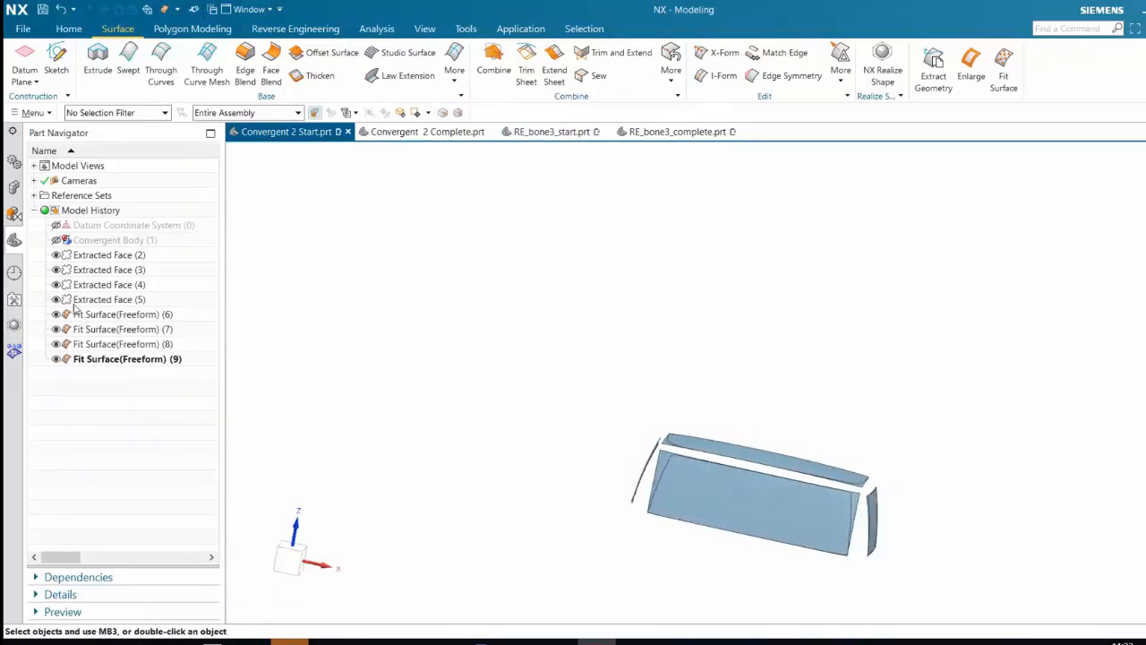
Hide the four extracted faces and inspect the fitted freeform surfaces alone
left_click(106, 256)
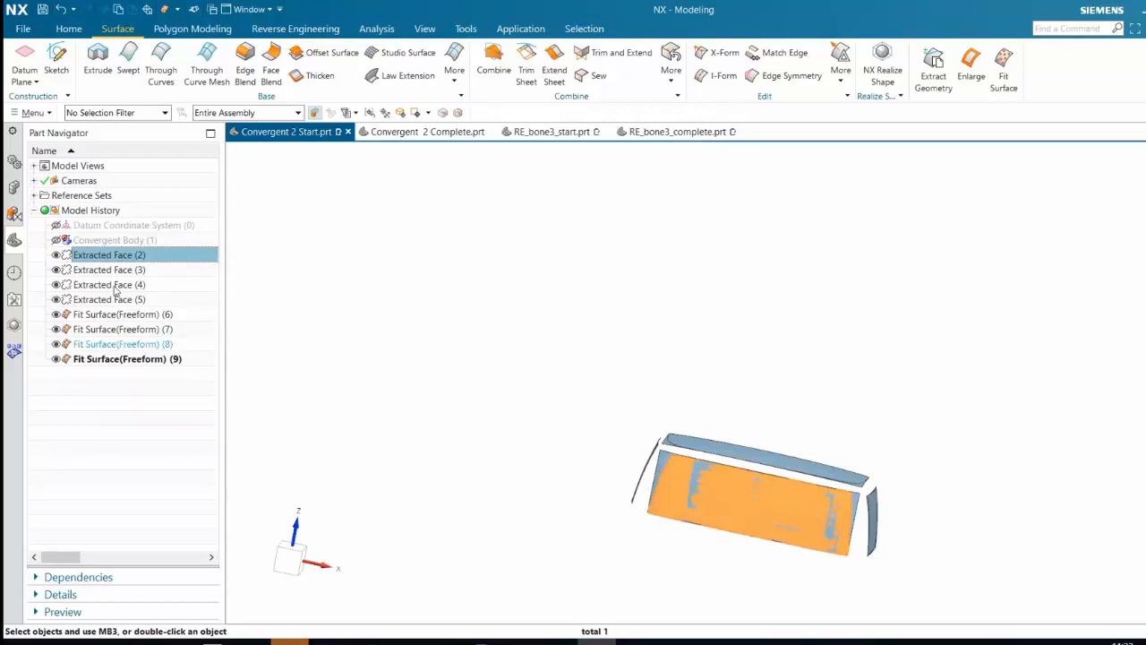
left_click(114, 298, "shift")
left_click(55, 285)
middle_click_drag(793, 367, 813, 432)
scroll(830, 491, "up", 3)
scroll(859, 523, "up", 1)
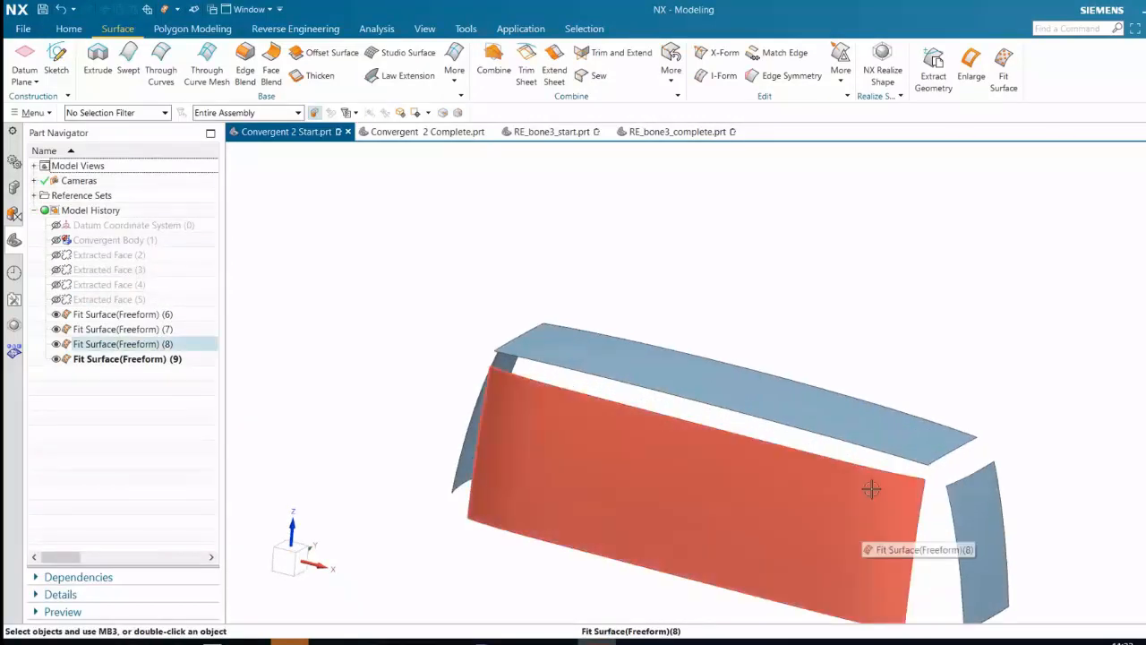
middle_click_drag(869, 486, 820, 408)
middle_click_drag(813, 409, 816, 408)
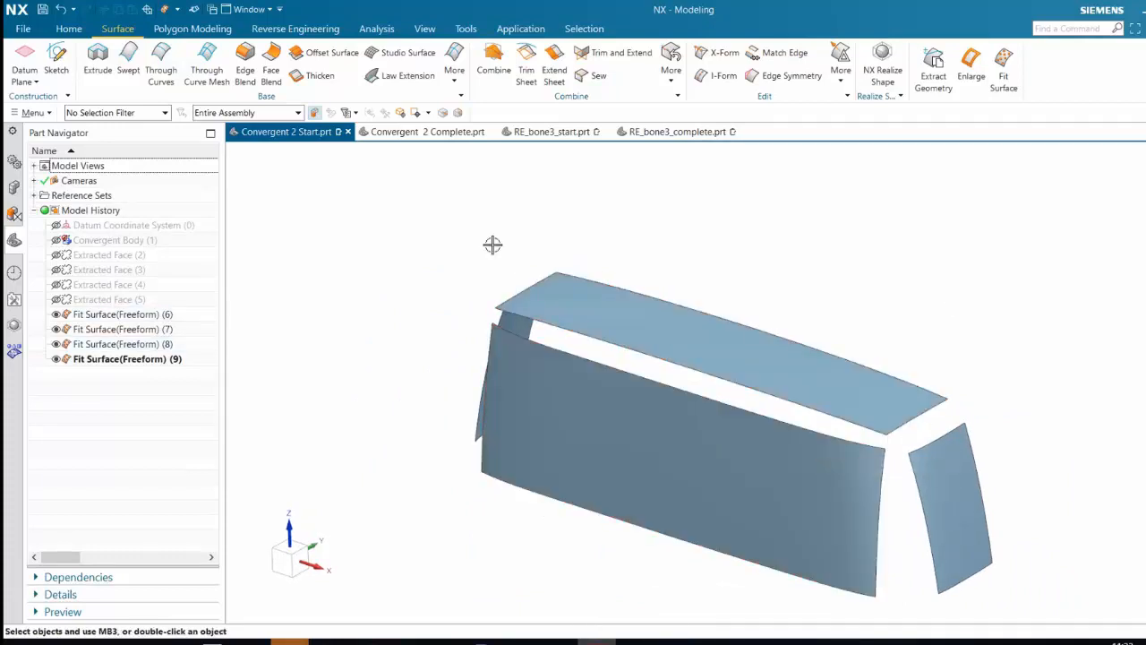
Enlarge the fitted top surface in Natural mode by 7% at U start, 7% at U end and 50% at V start
left_click(977, 75)
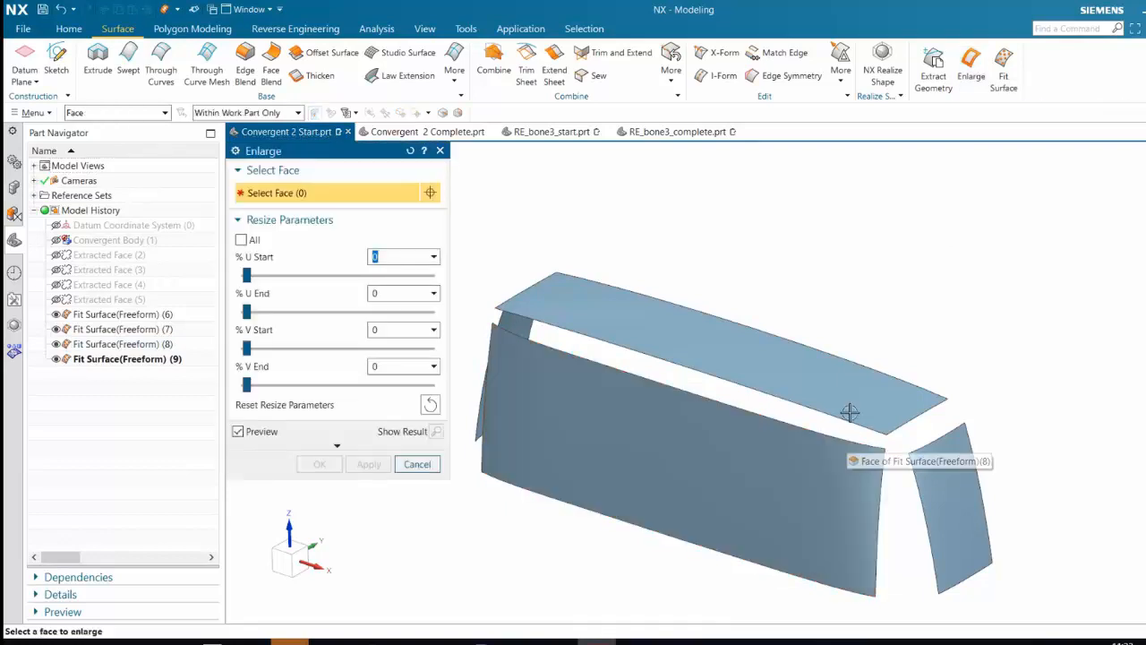
left_click(701, 353)
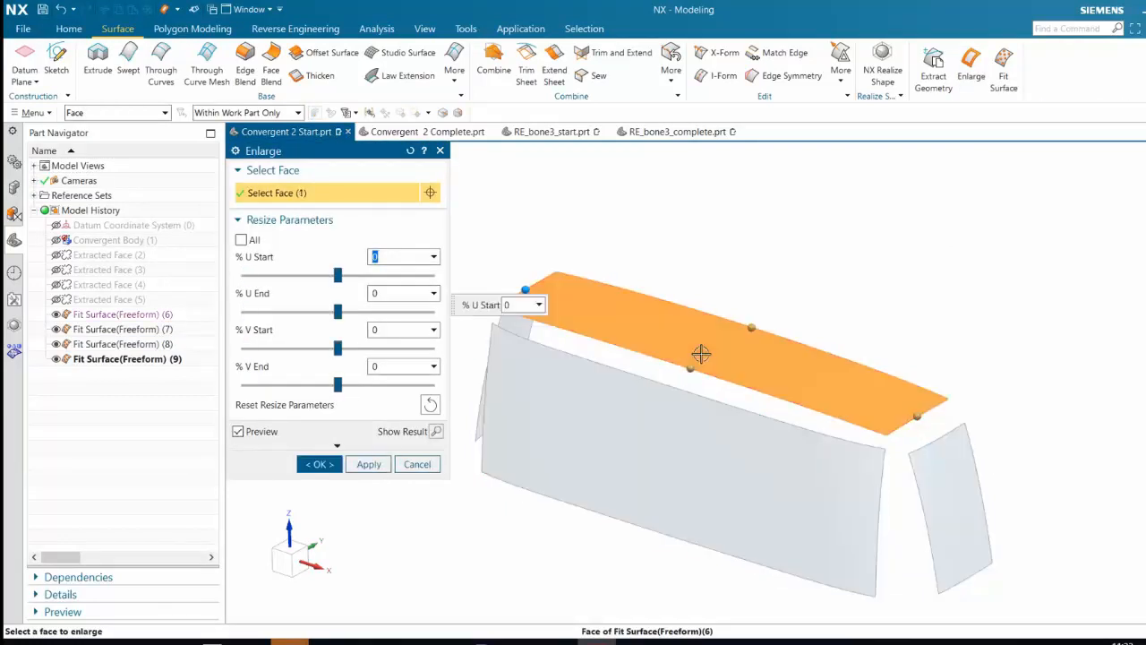
left_click(337, 448)
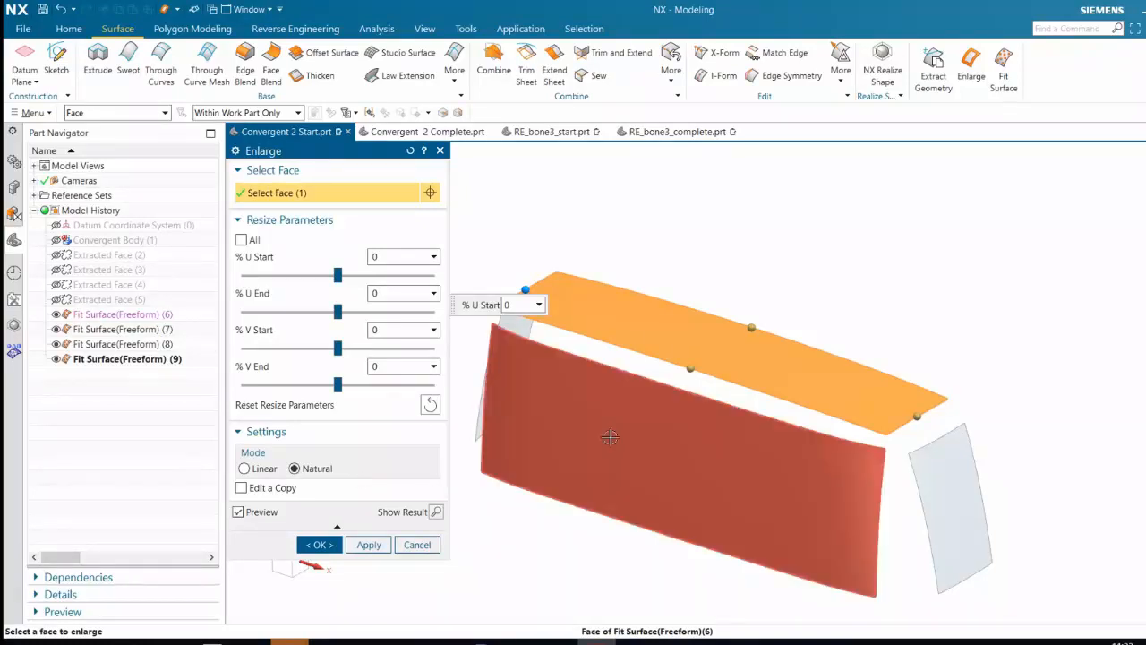
left_click_drag(686, 374, 931, 436)
left_click_drag(515, 294, 488, 283)
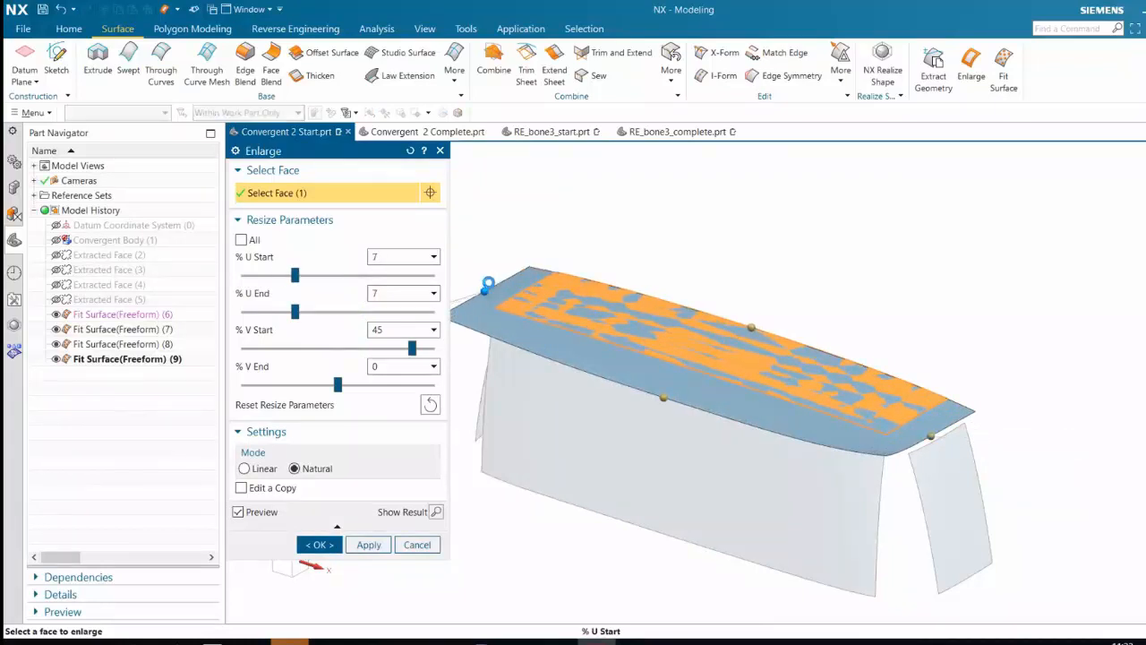
left_click_drag(664, 397, 660, 402)
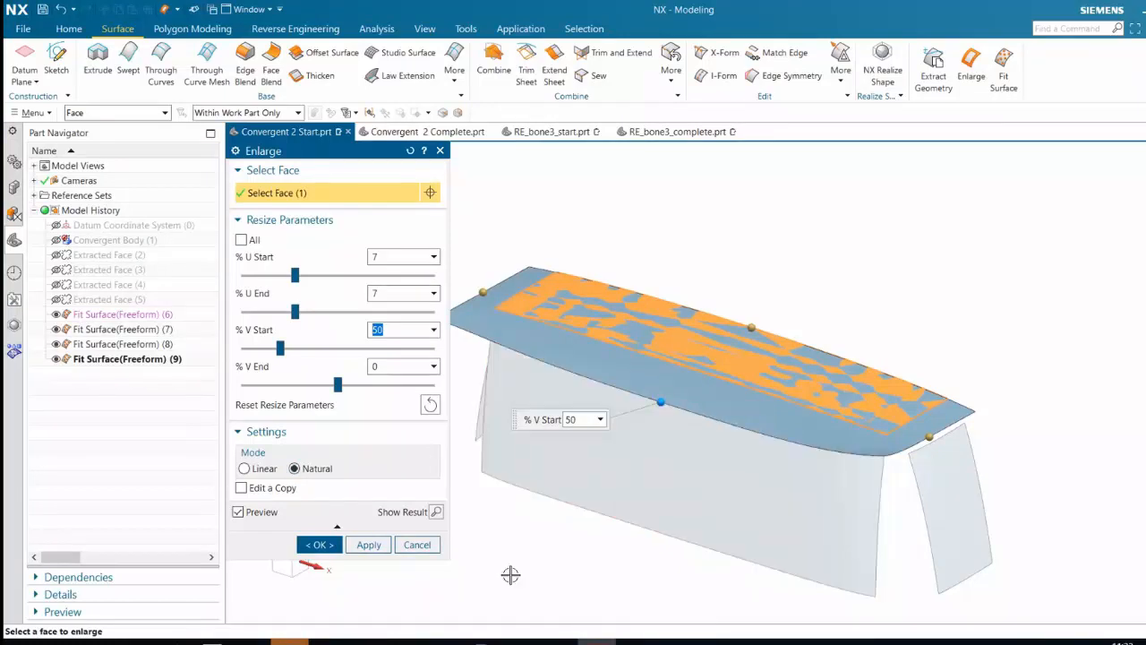
left_click(368, 545)
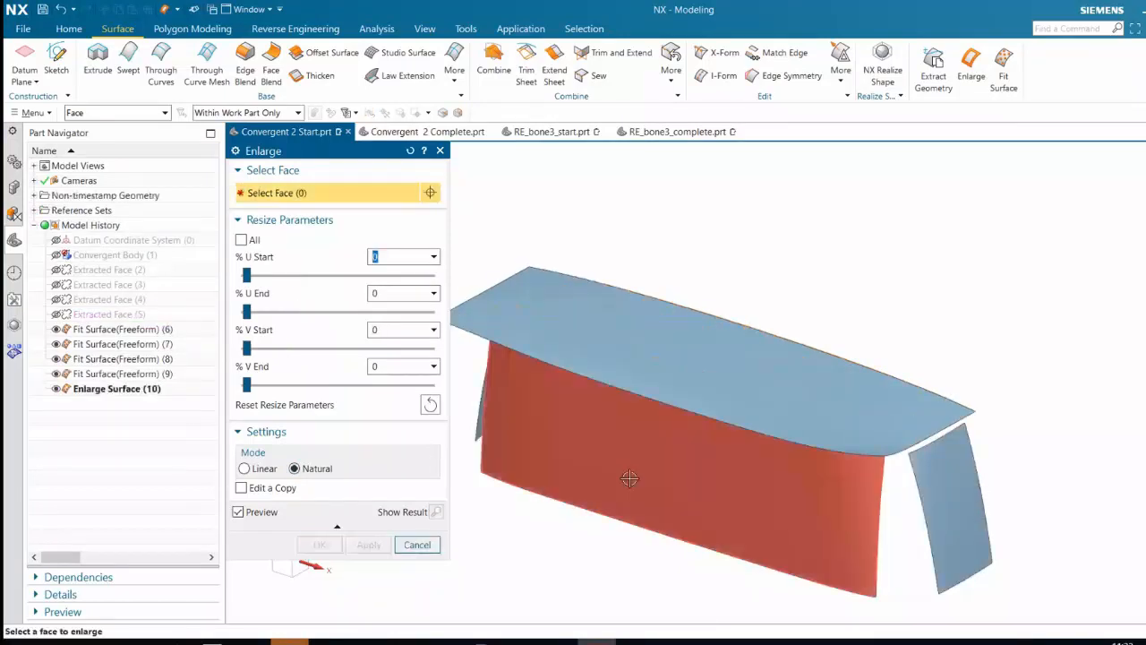
Enlarge the fitted +X end panel surface in Linear mode by 43% at U start and 60% at V start
left_click(255, 468)
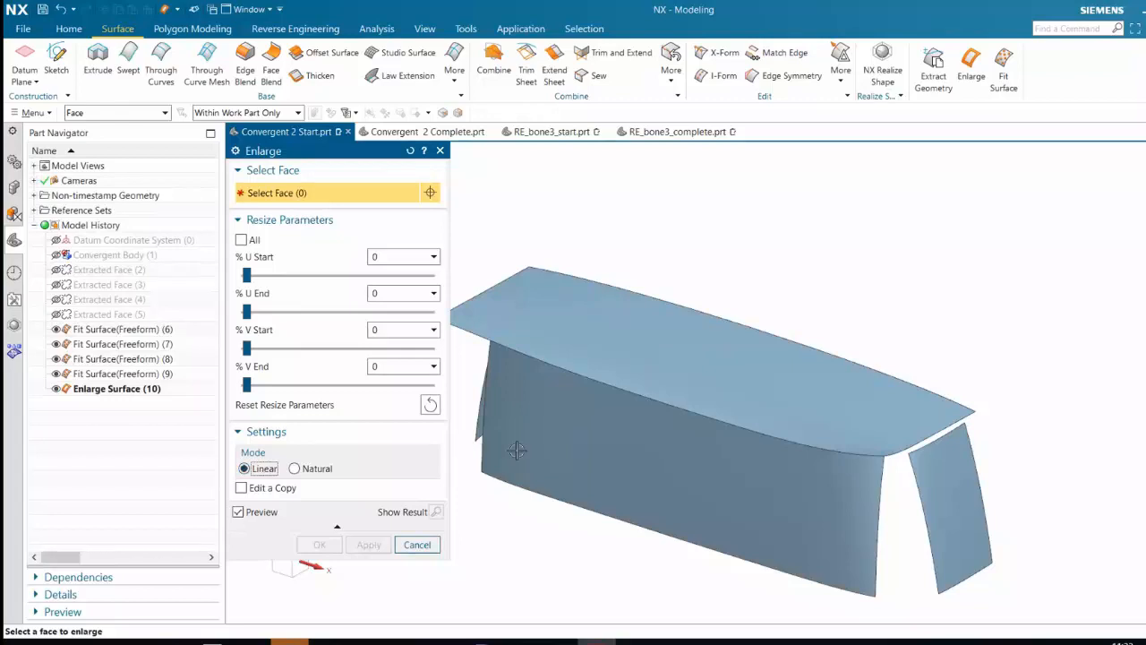
left_click(975, 490)
left_click_drag(937, 439, 921, 377)
left_click_drag(922, 496, 851, 531)
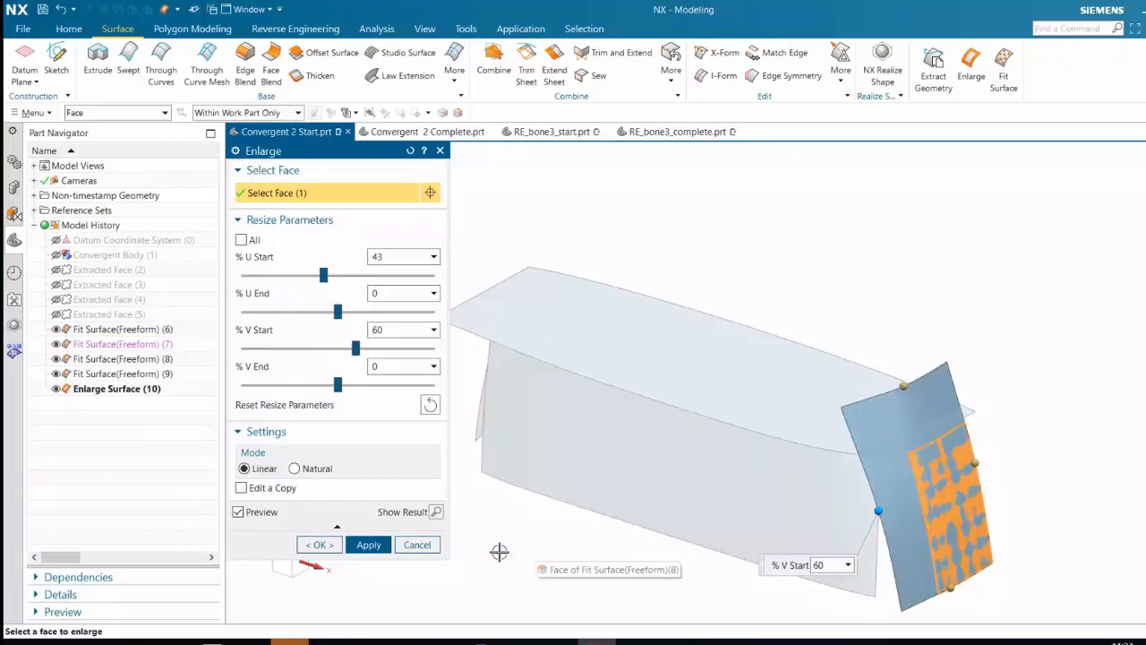
middle_click(525, 534)
Enlarge the fitted long side surface in Linear mode by 15% at U start, 13% at U end and 39% at V end
left_click(711, 506)
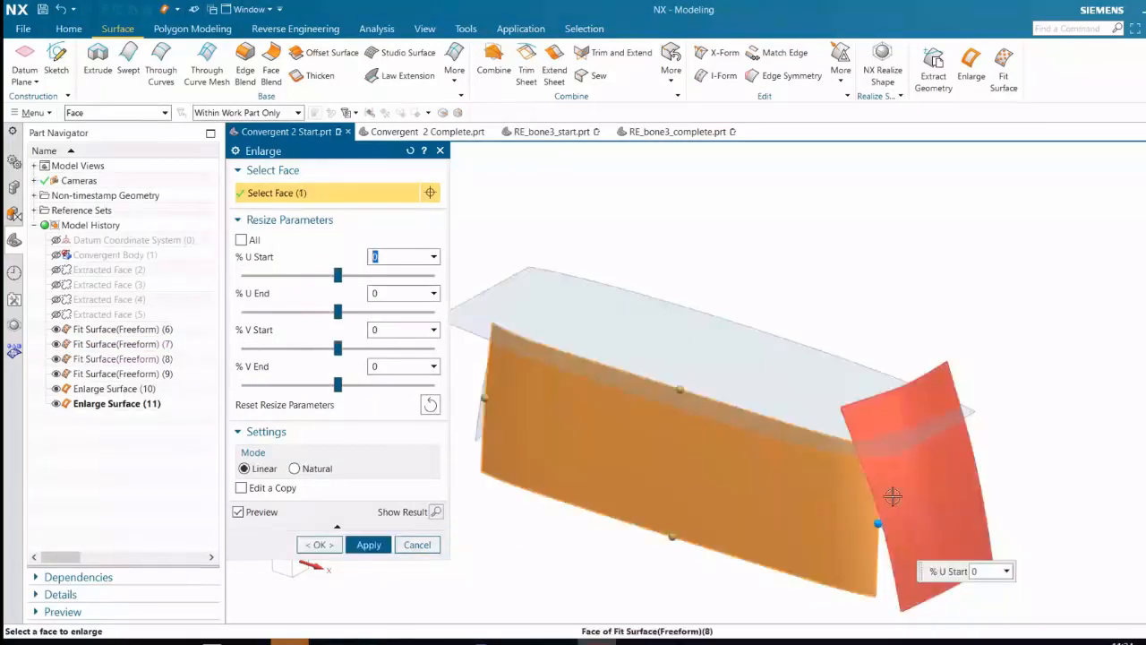
left_click_drag(878, 523, 954, 528)
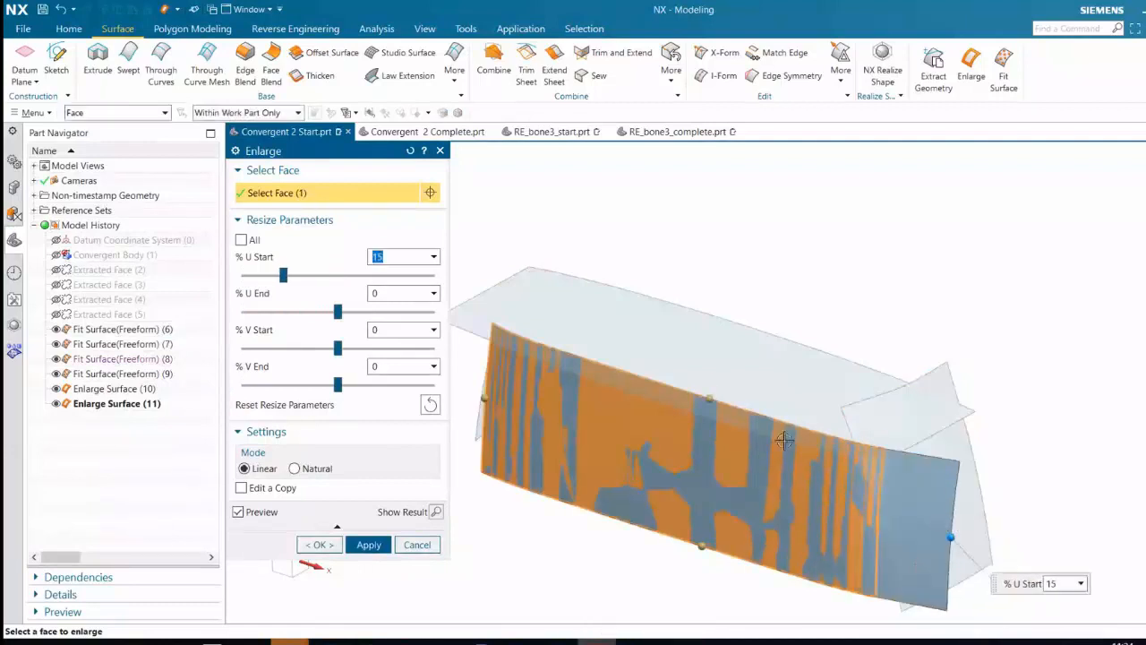
left_click_drag(710, 396, 714, 340)
middle_click_drag(550, 419, 546, 394)
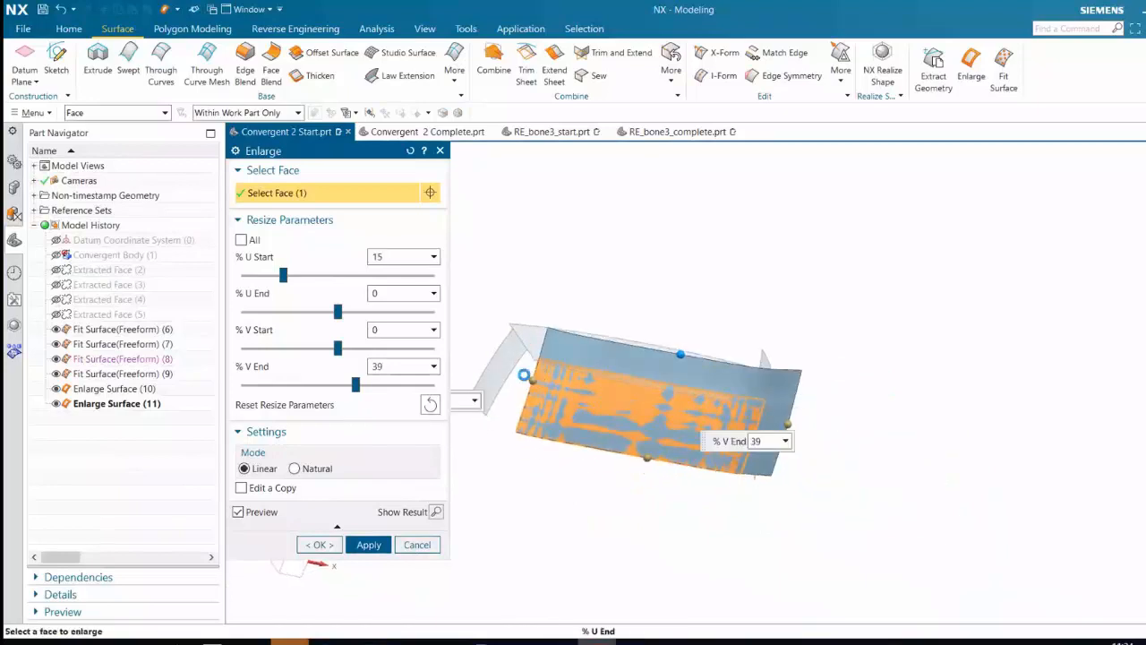
left_click_drag(524, 375, 499, 370)
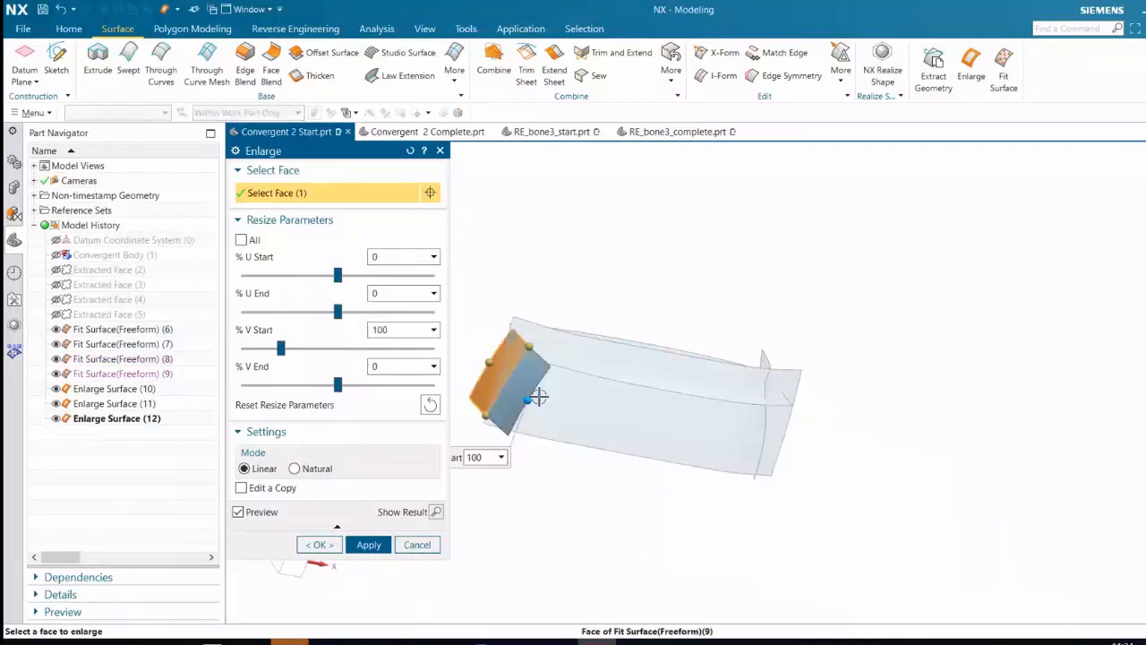
Enlarge the fitted -X end panel surface in Linear mode by 25% at U start and 120% at V start
left_click_drag(537, 397, 540, 397)
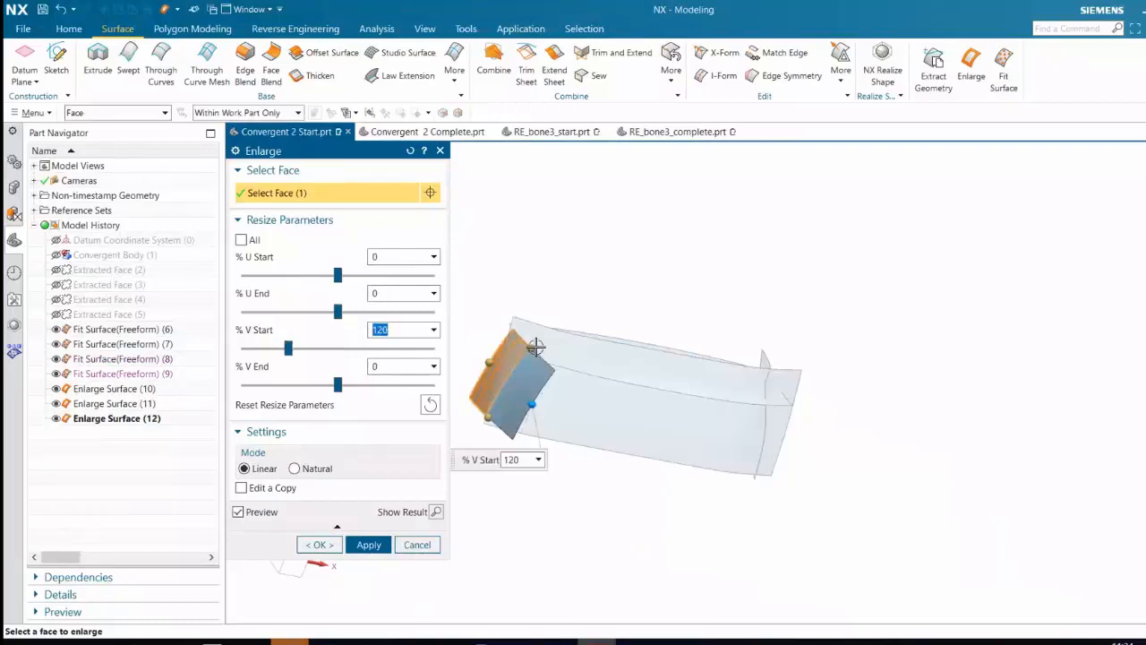
left_click_drag(536, 347, 547, 332)
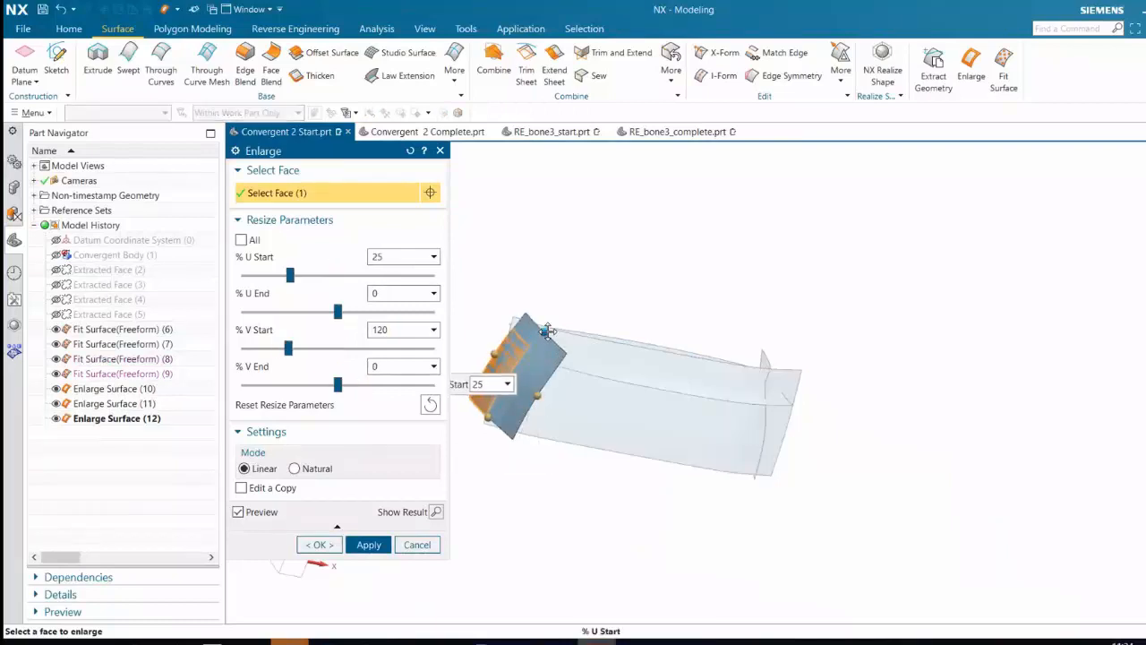
left_click(368, 544)
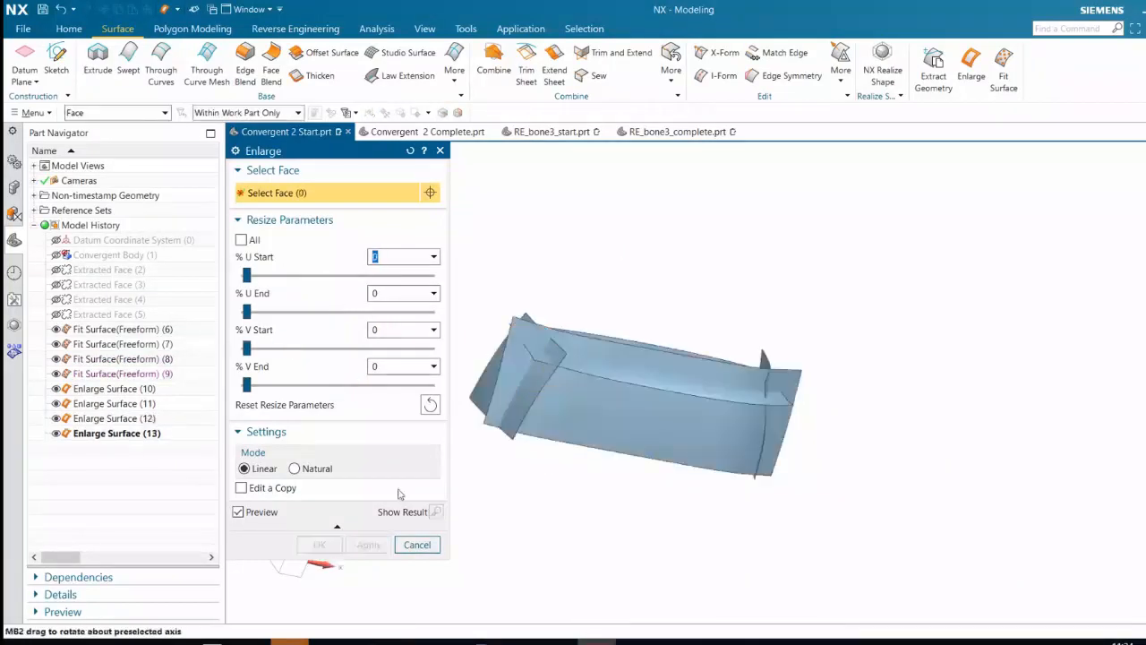
left_click(441, 150)
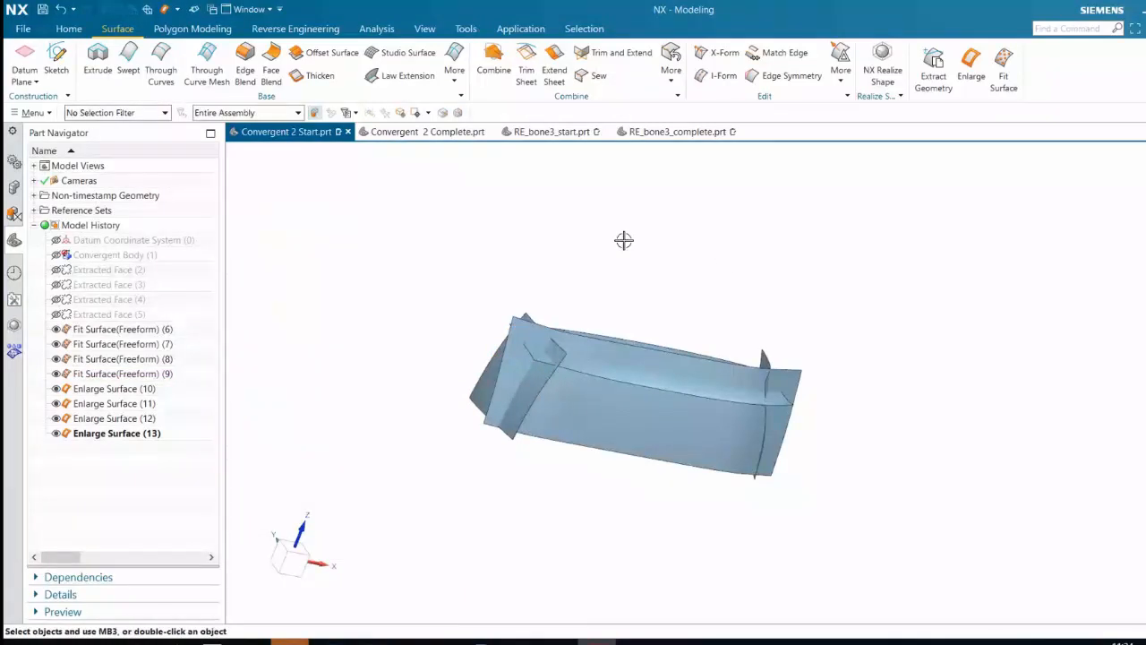
Examine the enlarged surfaces from several sides to check that each one crosses its neighbours
middle_click_drag(624, 240, 719, 413)
scroll(583, 480, "up", 3)
middle_click_drag(783, 367, 726, 417)
middle_click_drag(769, 268, 746, 225)
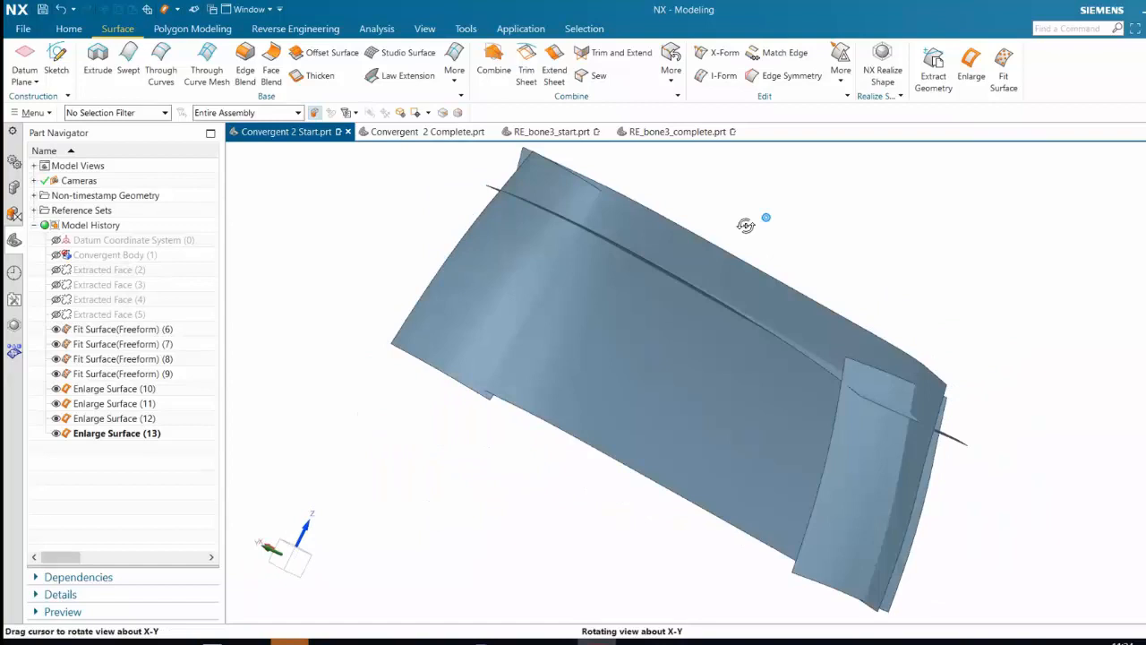
middle_click_drag(746, 224, 273, 29)
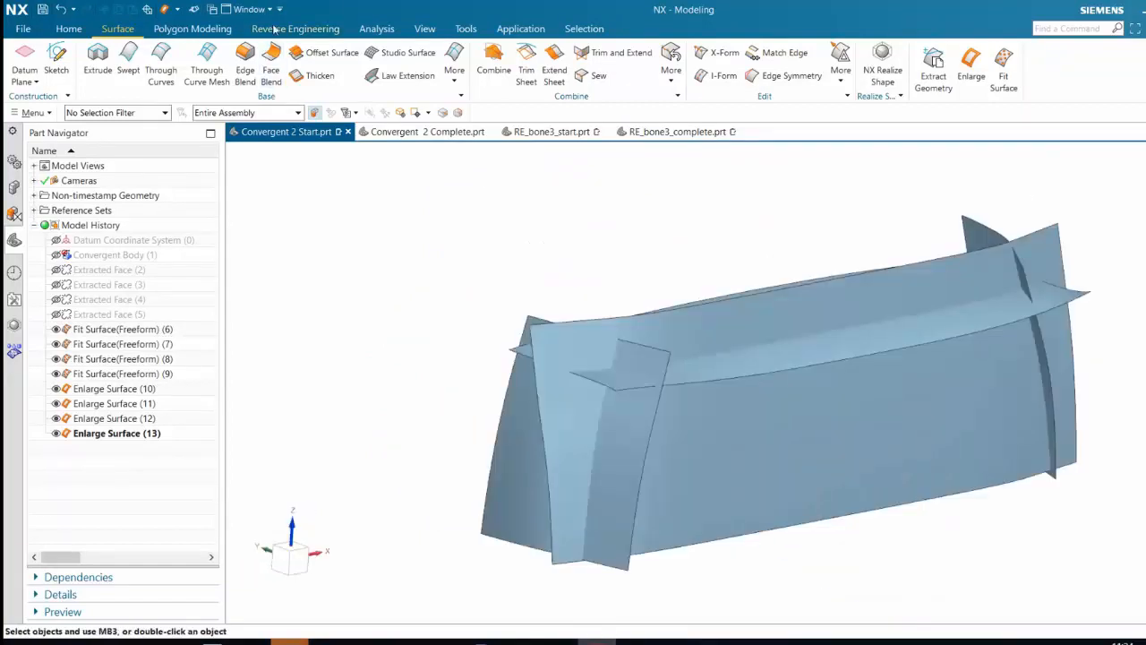
Combine the top, long side and both end panel surfaces into one sheet body, keeping the regions that form the outer shell
left_click(273, 30)
left_click(192, 28)
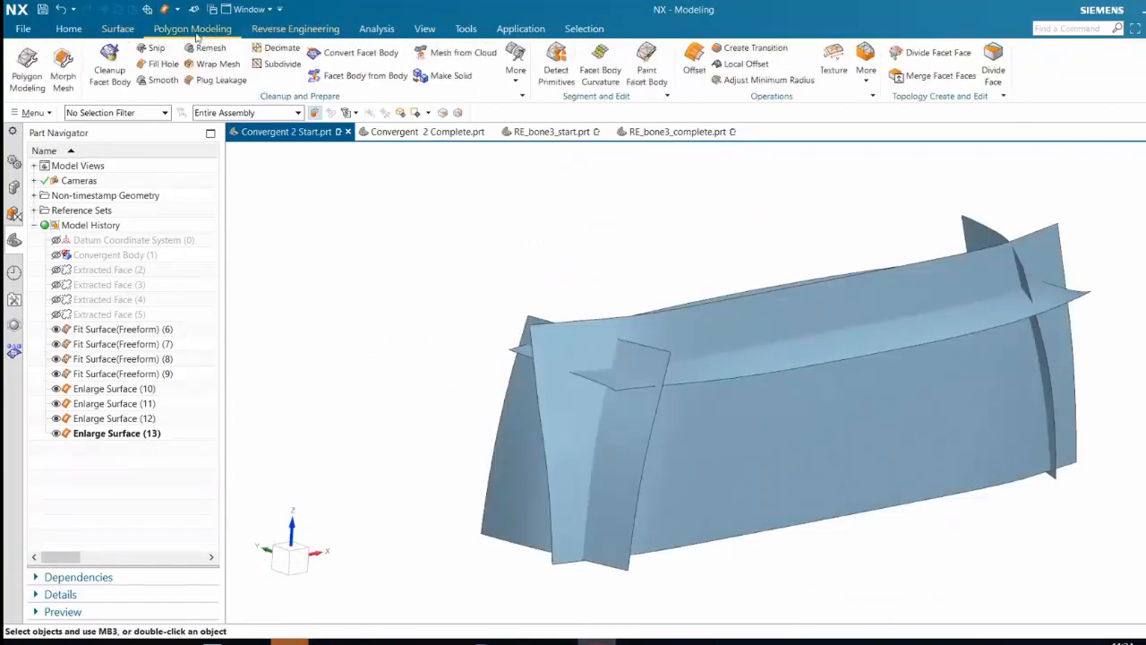
left_click(132, 32)
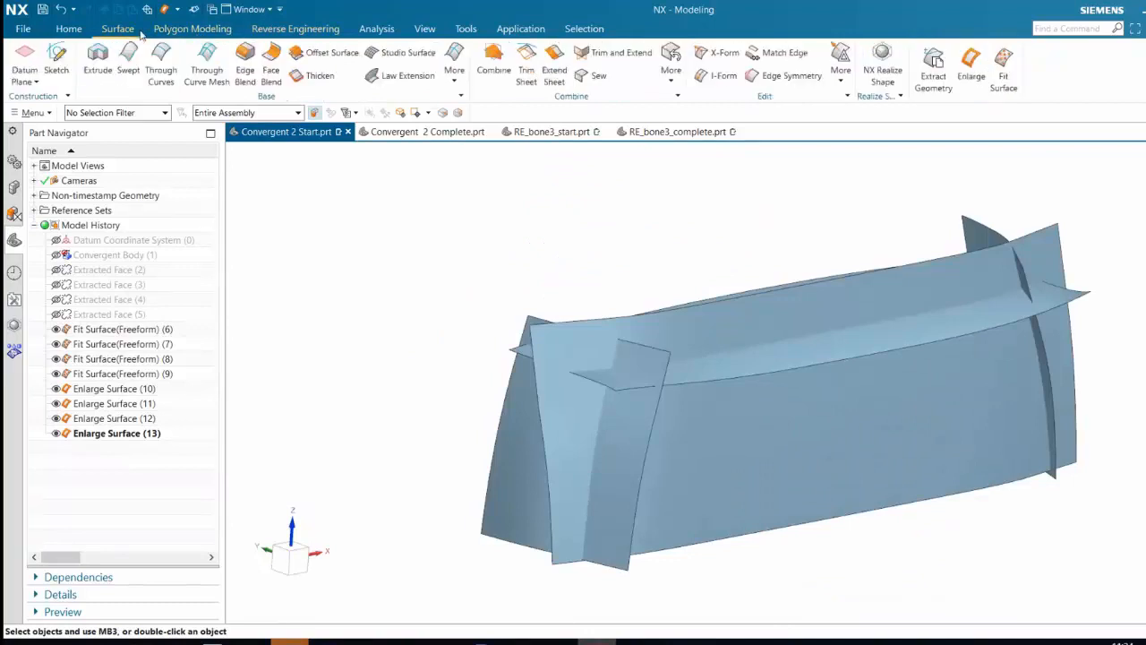
left_click(492, 73)
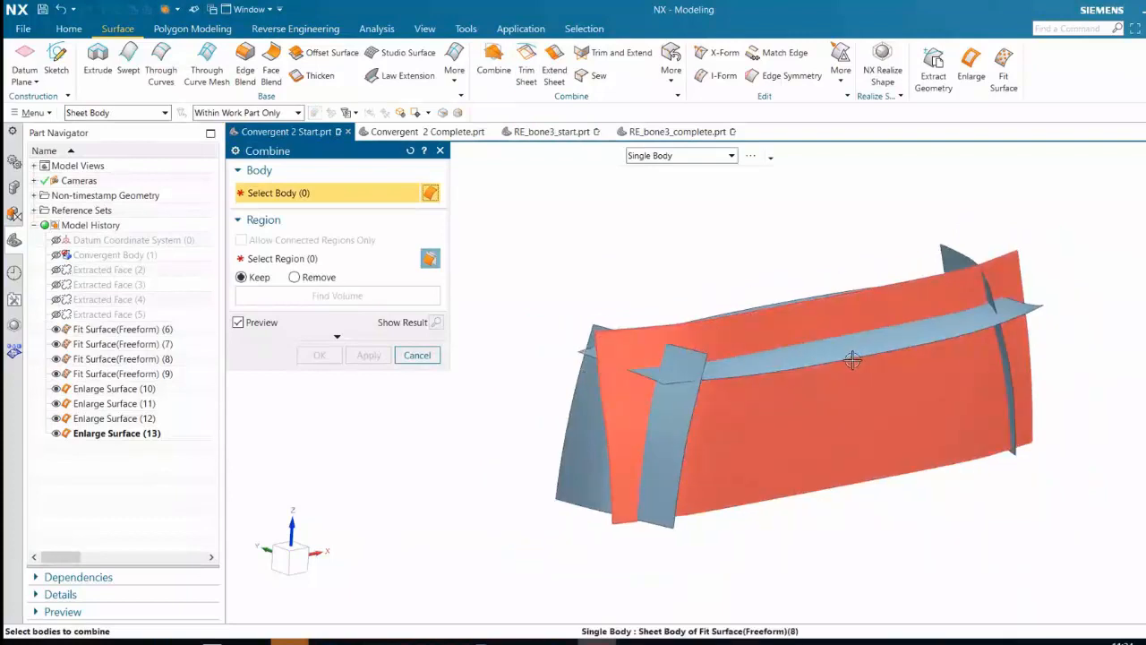
middle_click_drag(838, 377, 839, 398)
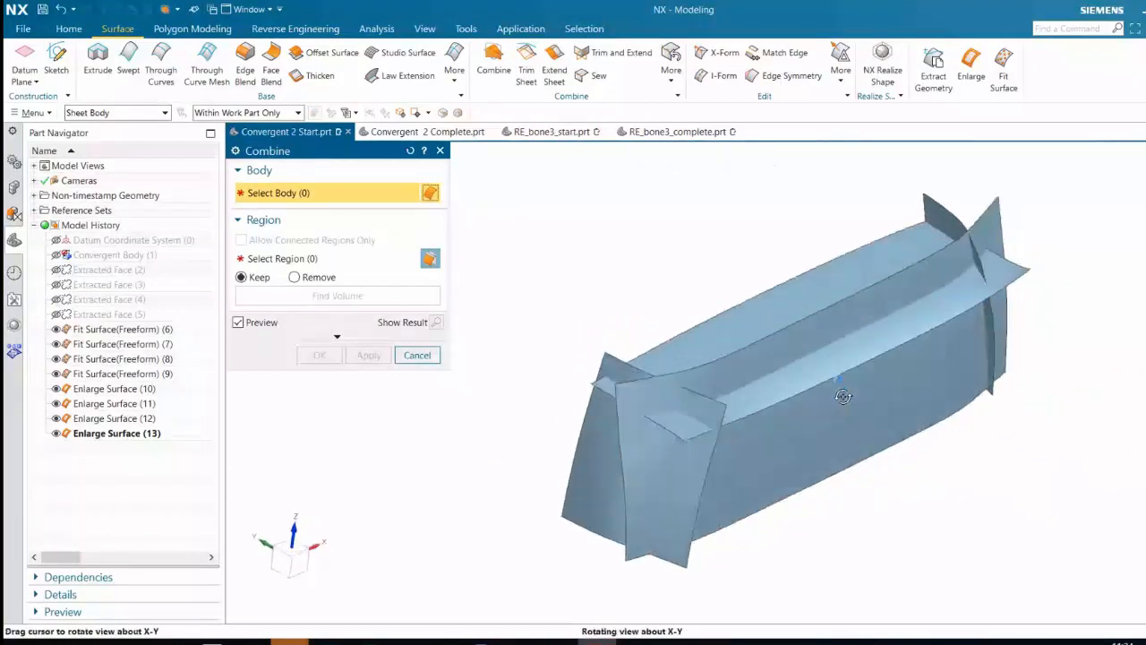
left_click(851, 329)
middle_click_drag(759, 504, 689, 423)
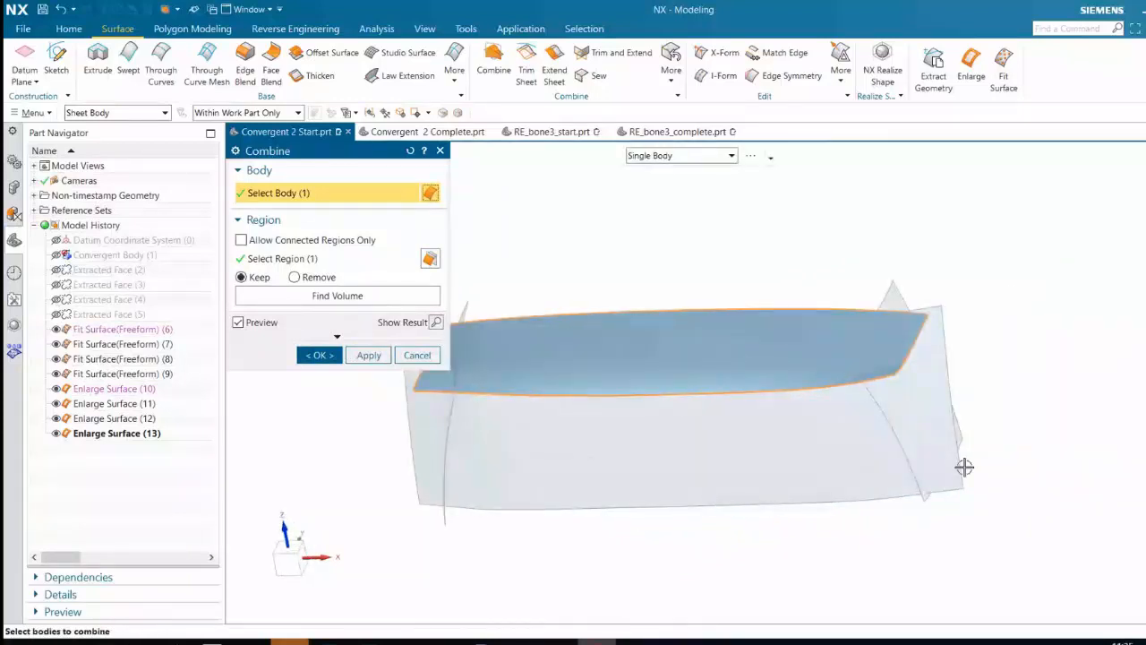
middle_click_drag(965, 466, 929, 458)
left_click(966, 425)
middle_click_drag(779, 464, 826, 438)
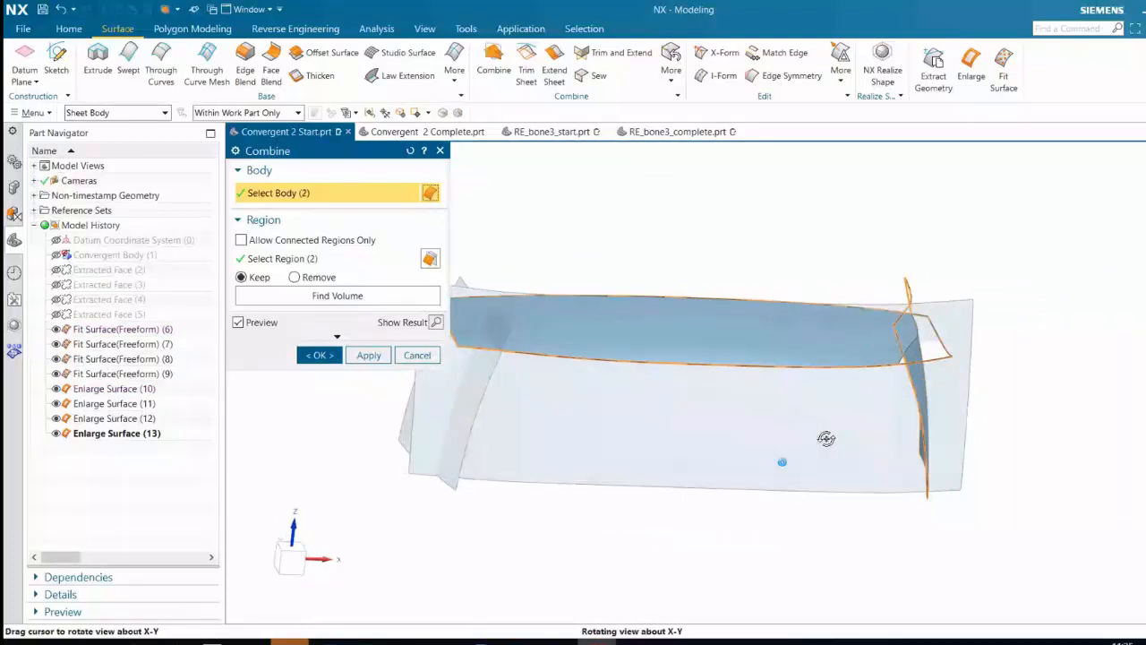
left_click(810, 446)
left_click(473, 428)
mouse_move(744, 520)
middle_mouse_down("shift")
mouse_move(835, 520)
mouse_move(788, 558)
mouse_move(738, 562)
mouse_move(806, 539)
middle_mouse_up("shift")
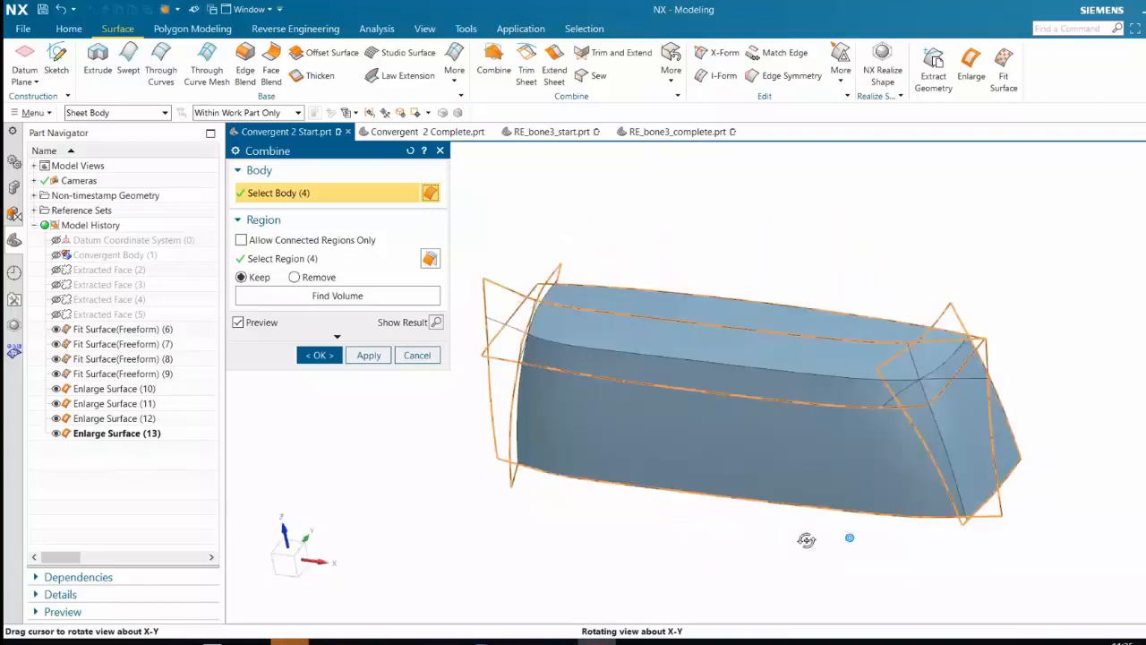
mouse_move(806, 539)
middle_mouse_down()
mouse_move(822, 532)
mouse_move(686, 518)
mouse_move(806, 530)
middle_mouse_up()
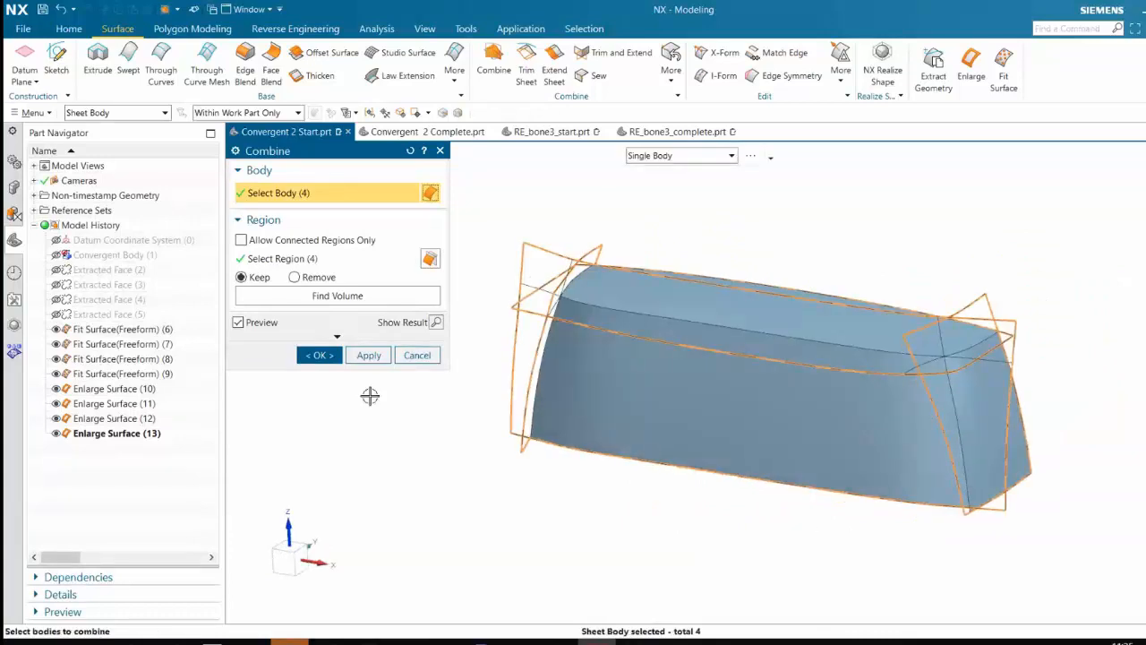
left_click(325, 354)
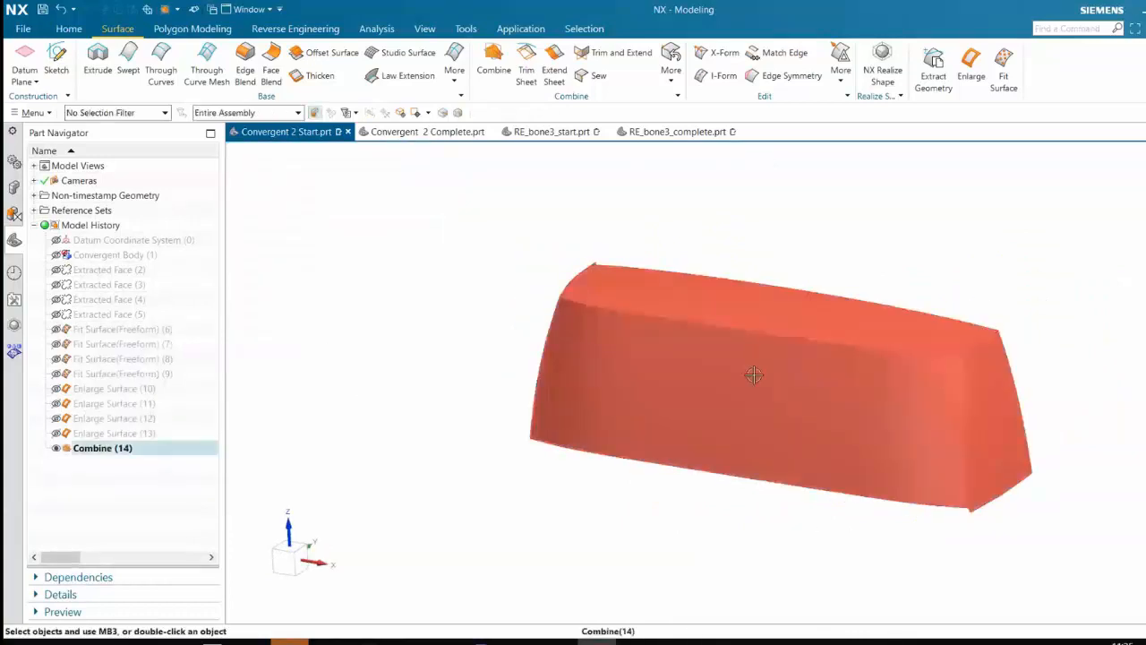
Start a two-face Face Blend, reset its inputs and restrict face selection to single faces
middle_click_drag(744, 510, 590, 521, "shift")
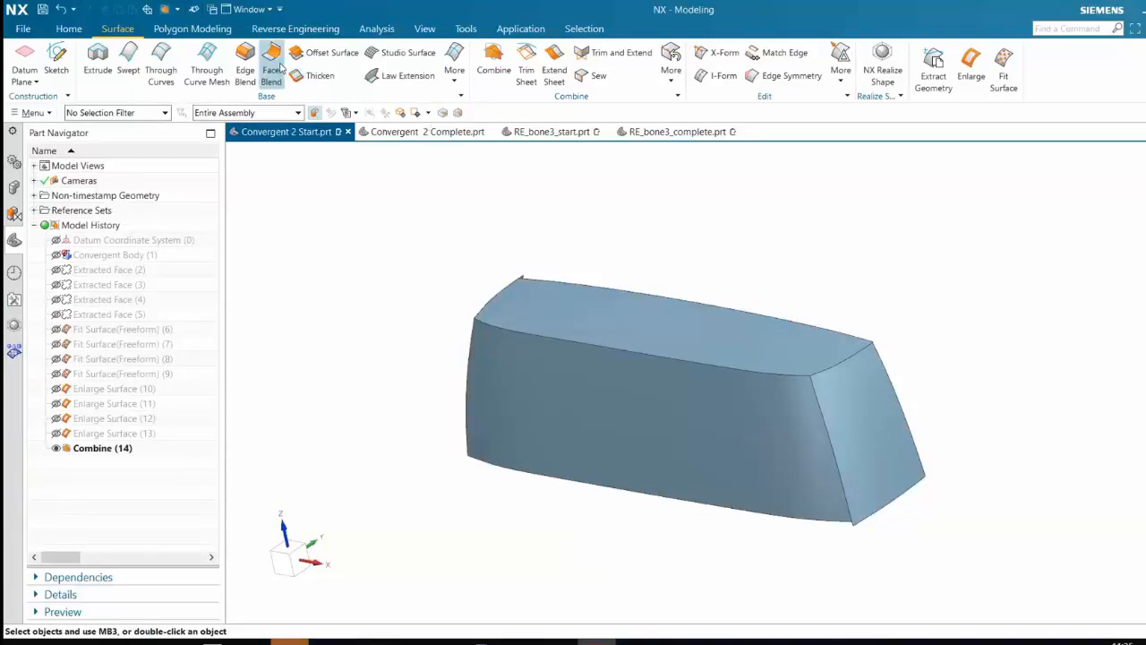
left_click(278, 64)
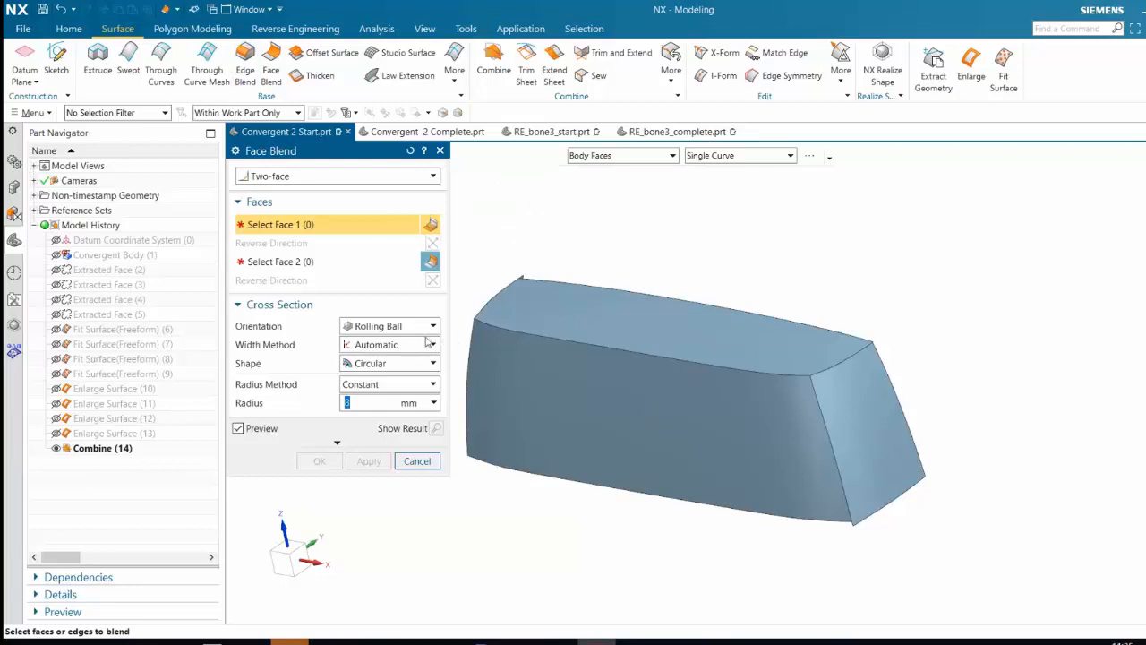
left_click(811, 449)
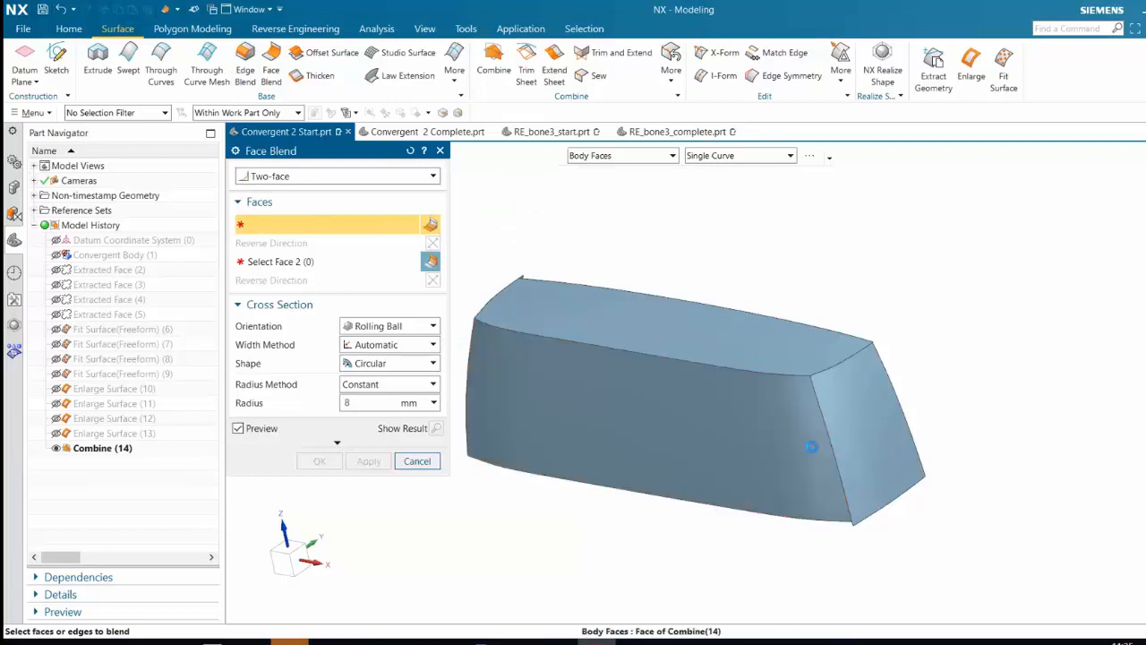
left_click(301, 260)
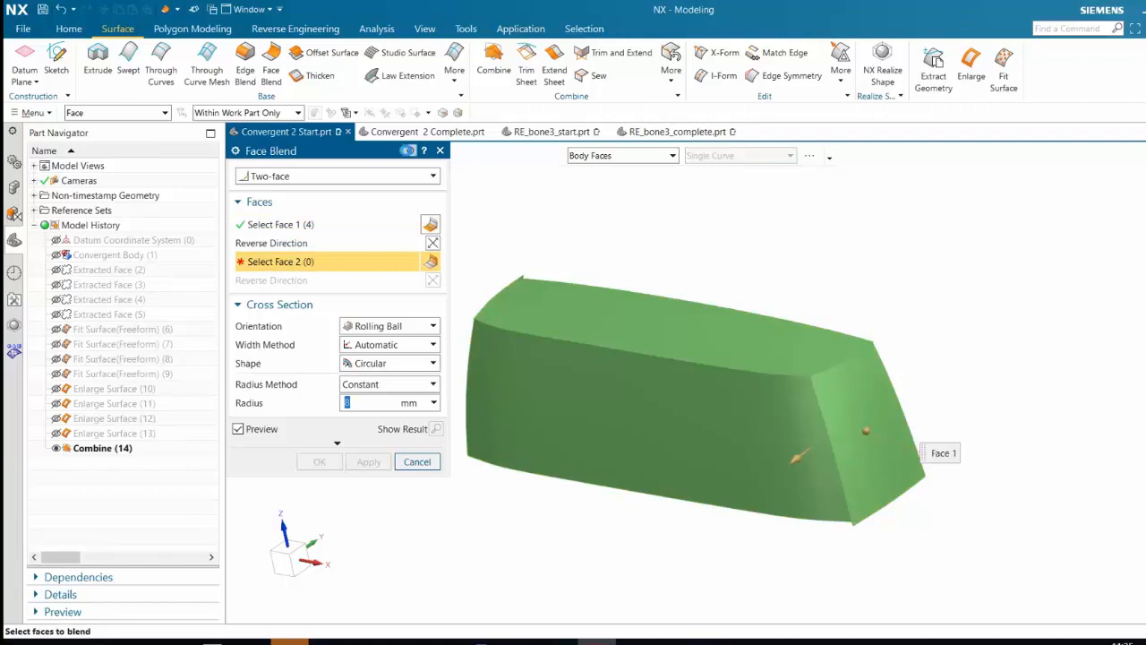
left_click(410, 151)
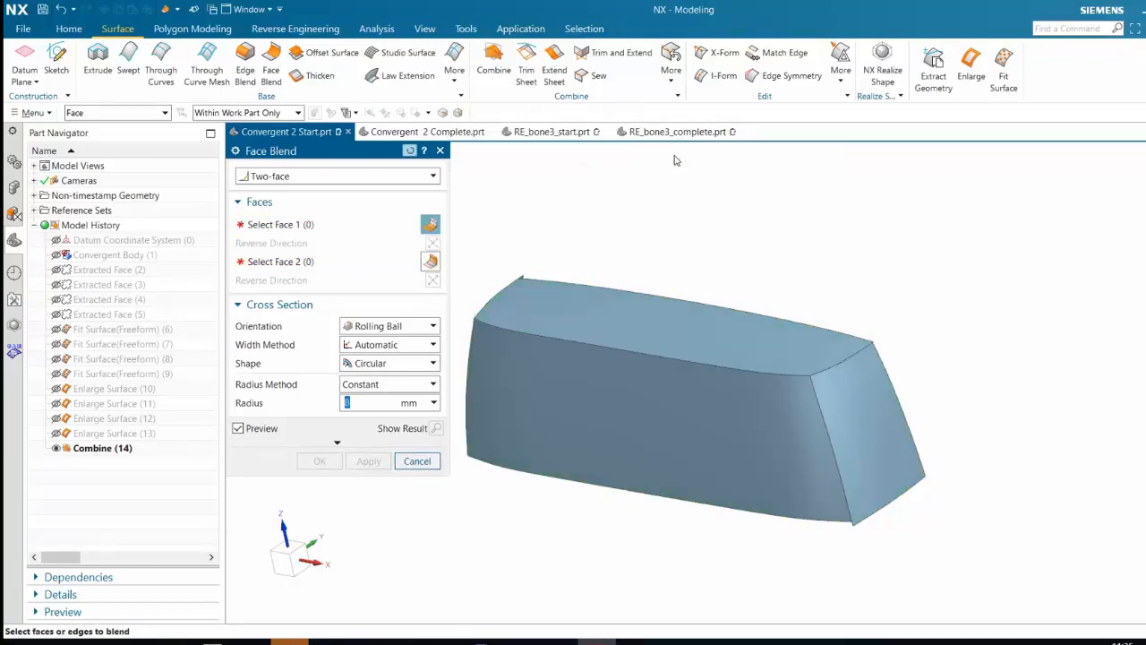
Face-blend the long side and the +X end panel with a circular rolling-ball section of constant 300 mm blend width
left_click(806, 466)
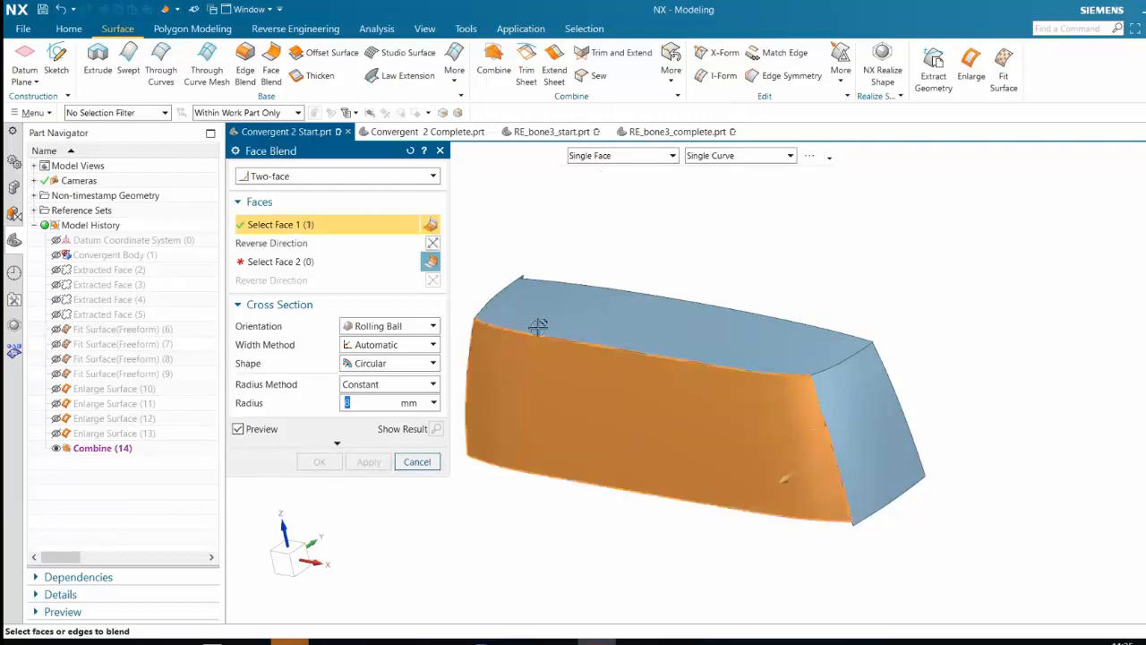
middle_click(649, 211)
left_click(866, 469)
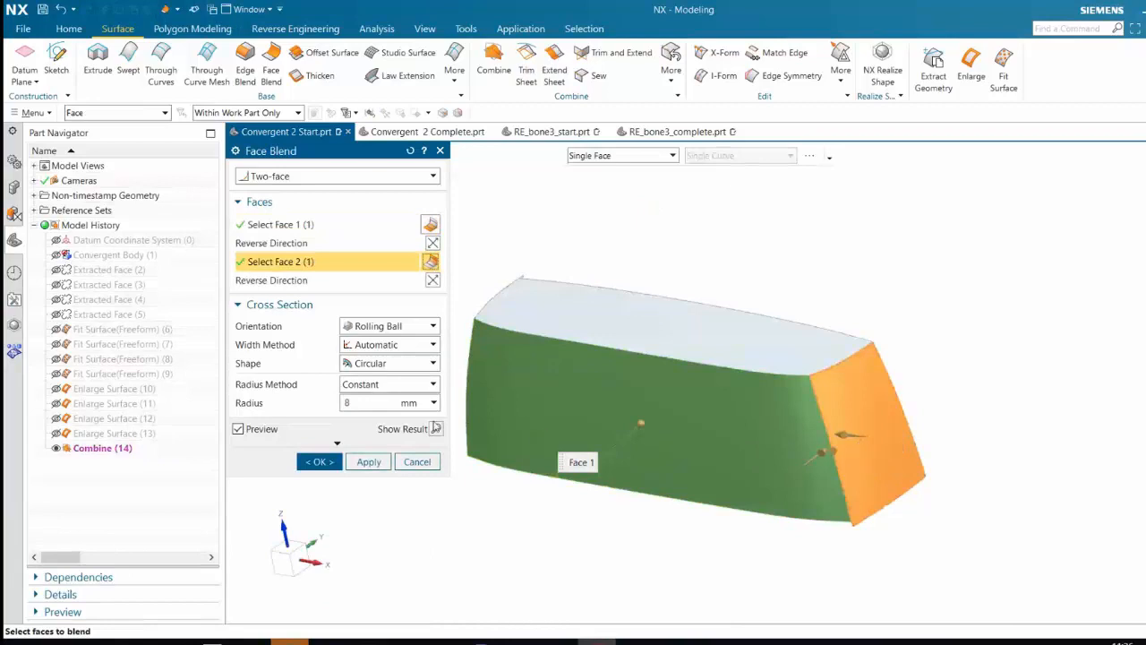
scroll(817, 469, "up", 2)
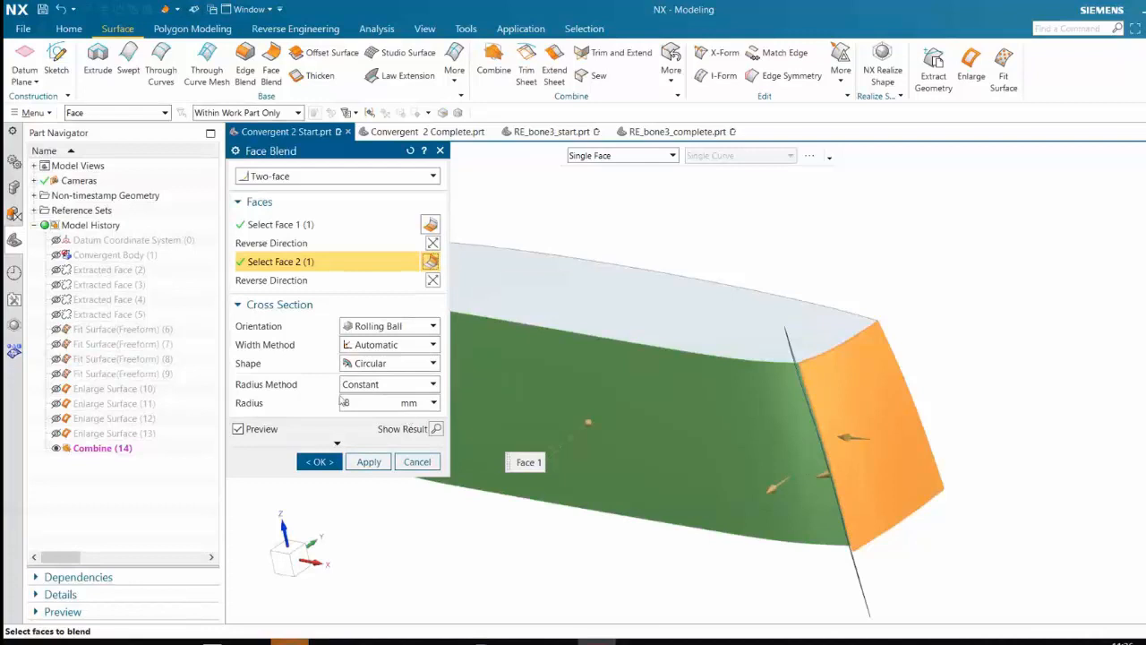
left_click(389, 384)
left_click(389, 344)
left_click(367, 381)
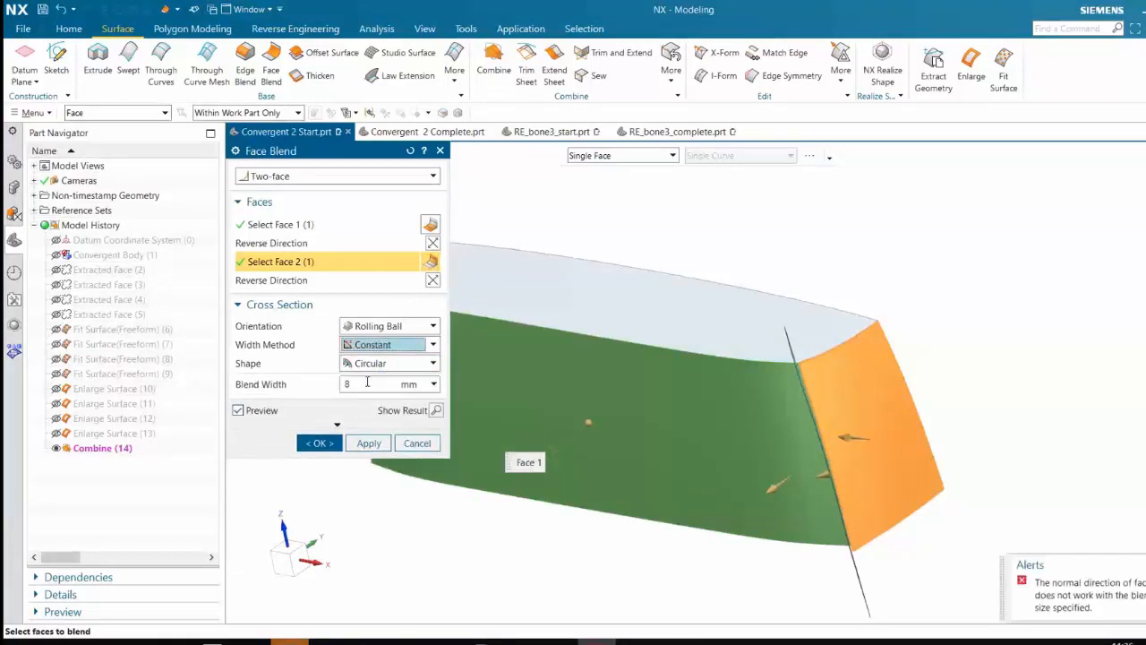
type("300")
key("Return")
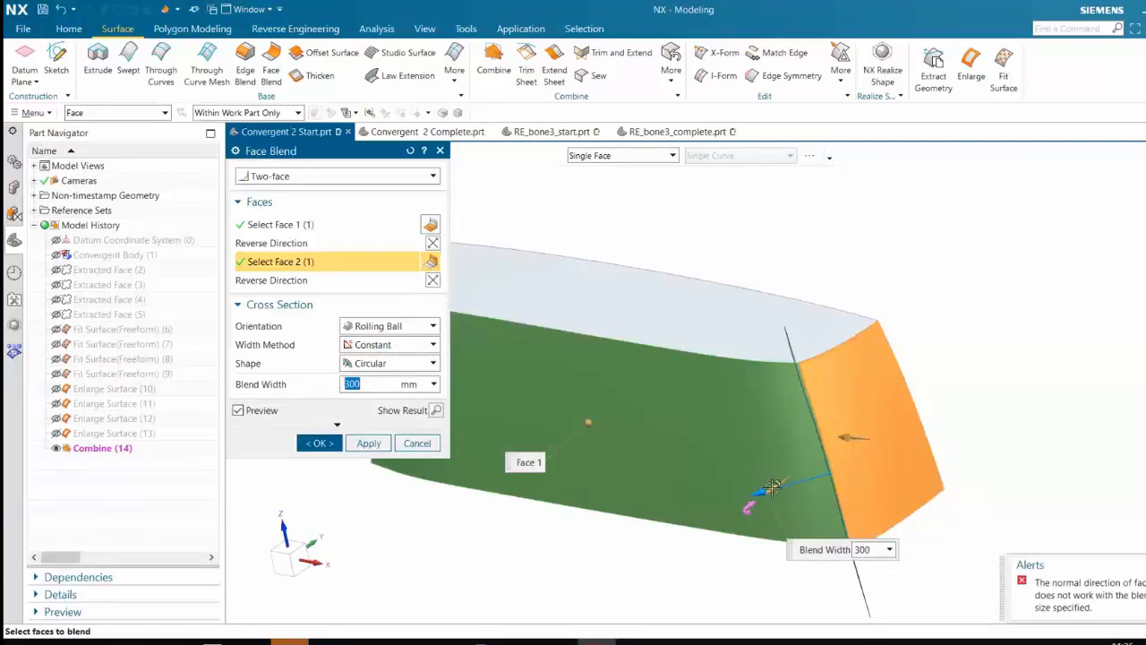
mouse_move(703, 573)
middle_mouse_down()
mouse_move(723, 555)
mouse_move(754, 562)
mouse_move(712, 556)
middle_mouse_up()
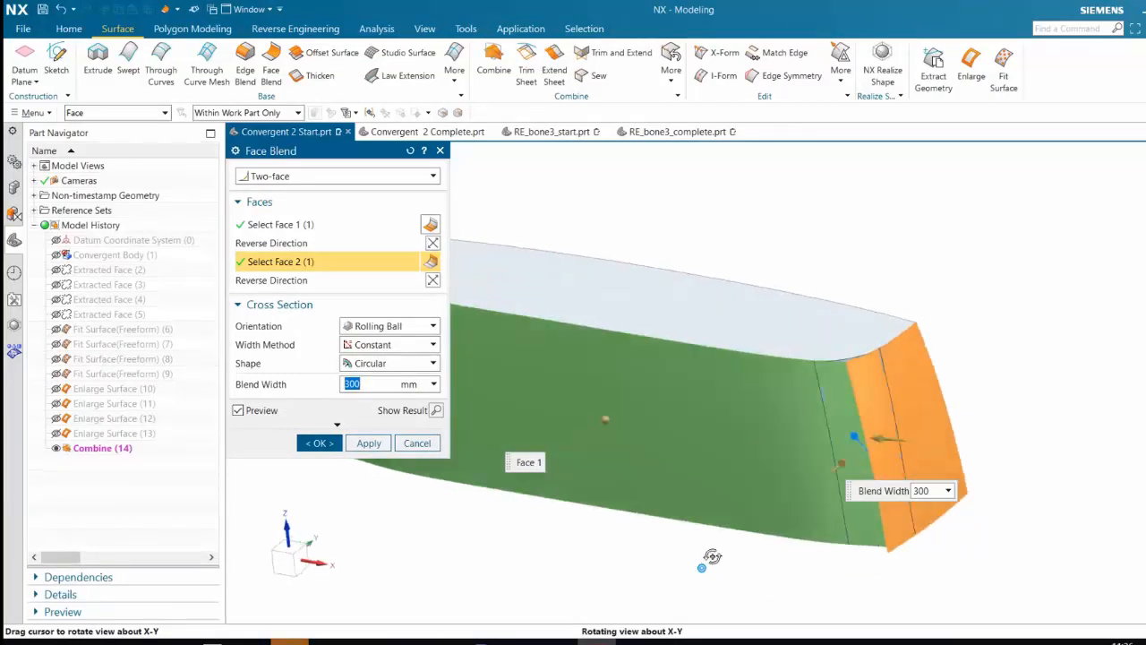
middle_click(712, 556)
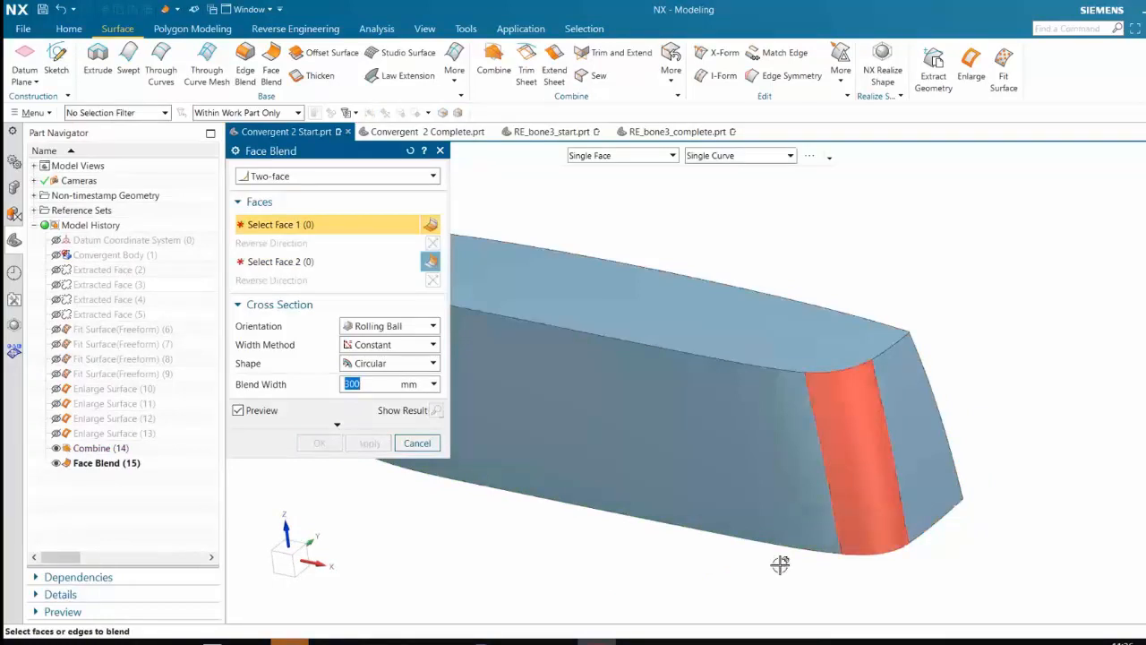
Face-blend the long side and the -X end panel with the same constant 300 mm blend width
scroll(616, 542, "down", 3)
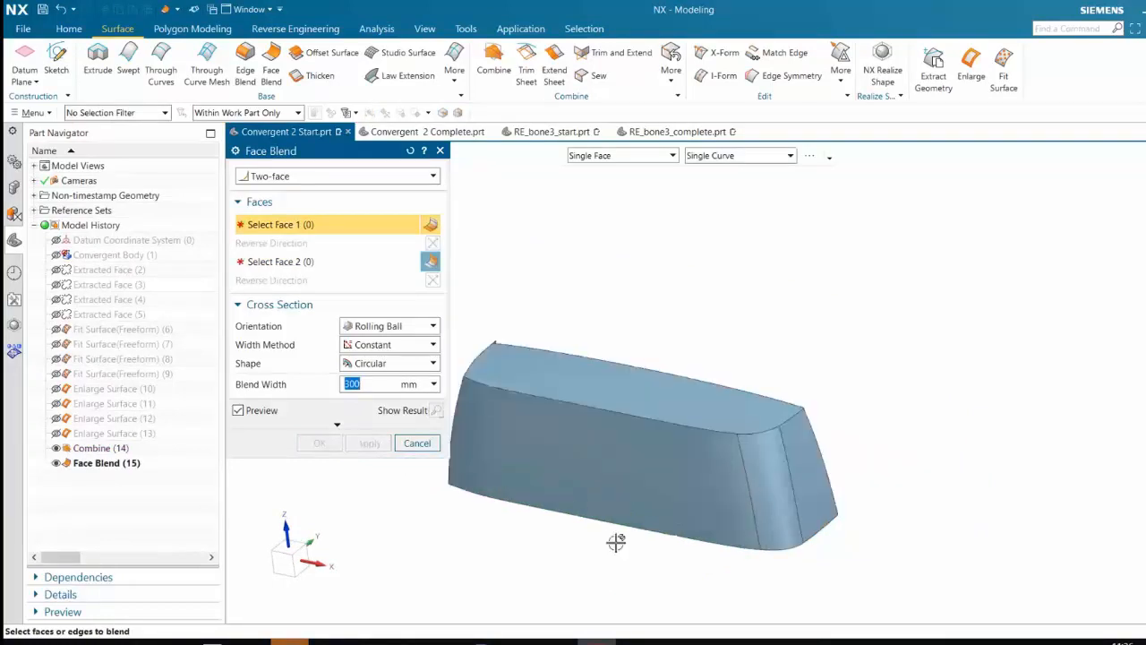
scroll(596, 545, "up", 2)
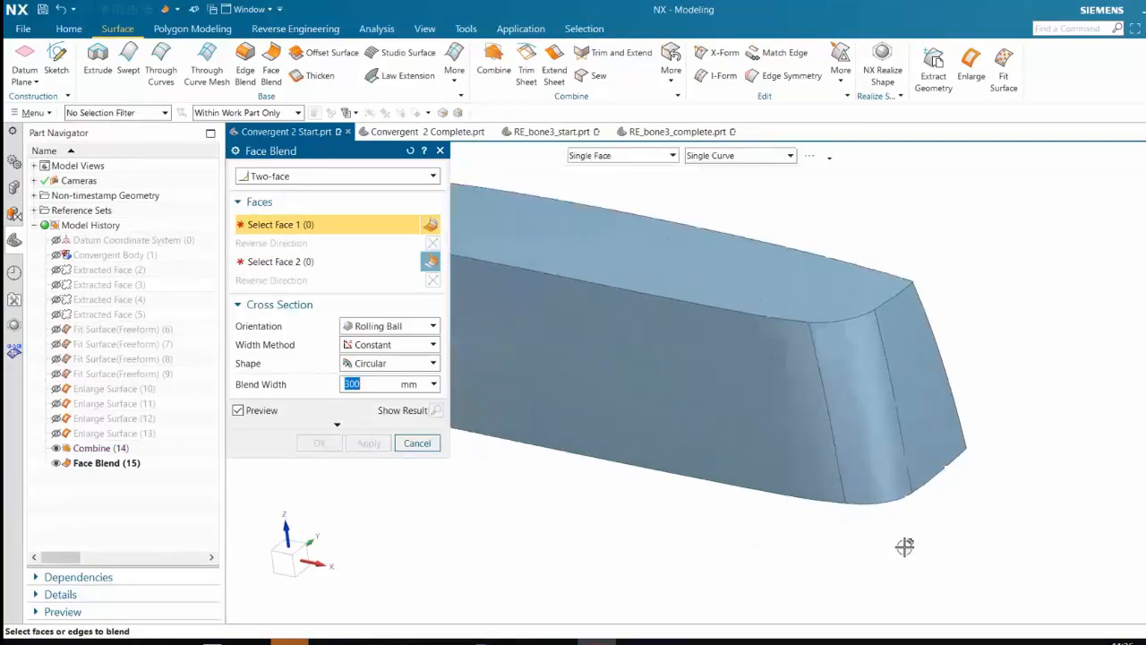
scroll(920, 493, "up", 3)
scroll(788, 520, "down", 4)
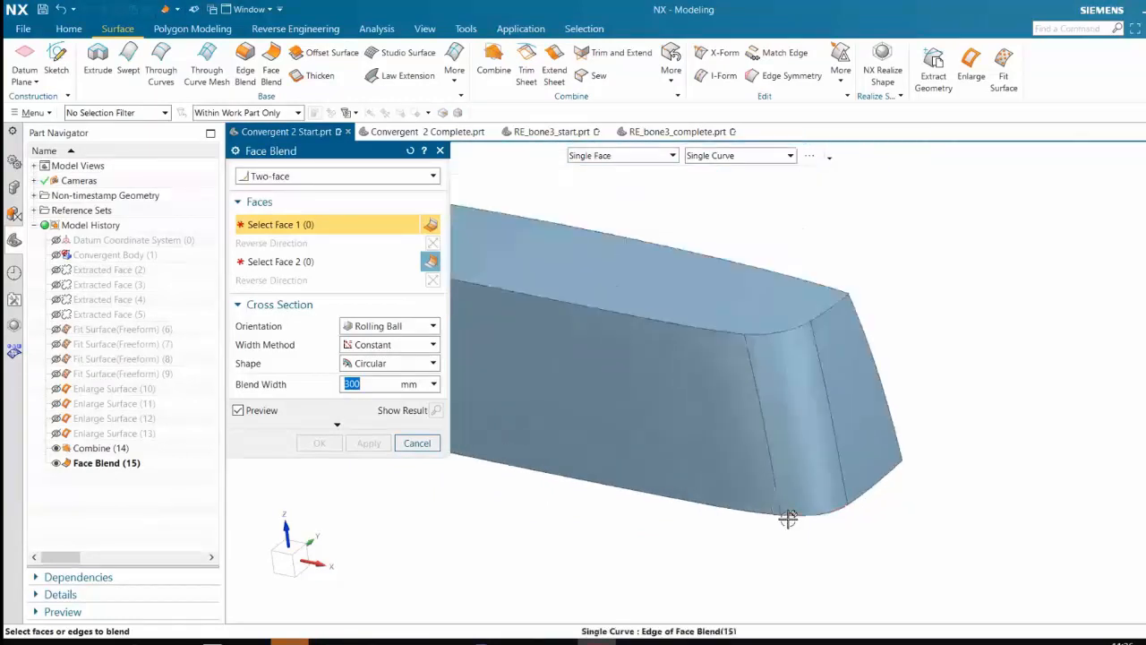
middle_click_drag(638, 512, 467, 433, "shift")
scroll(474, 433, "up", 1)
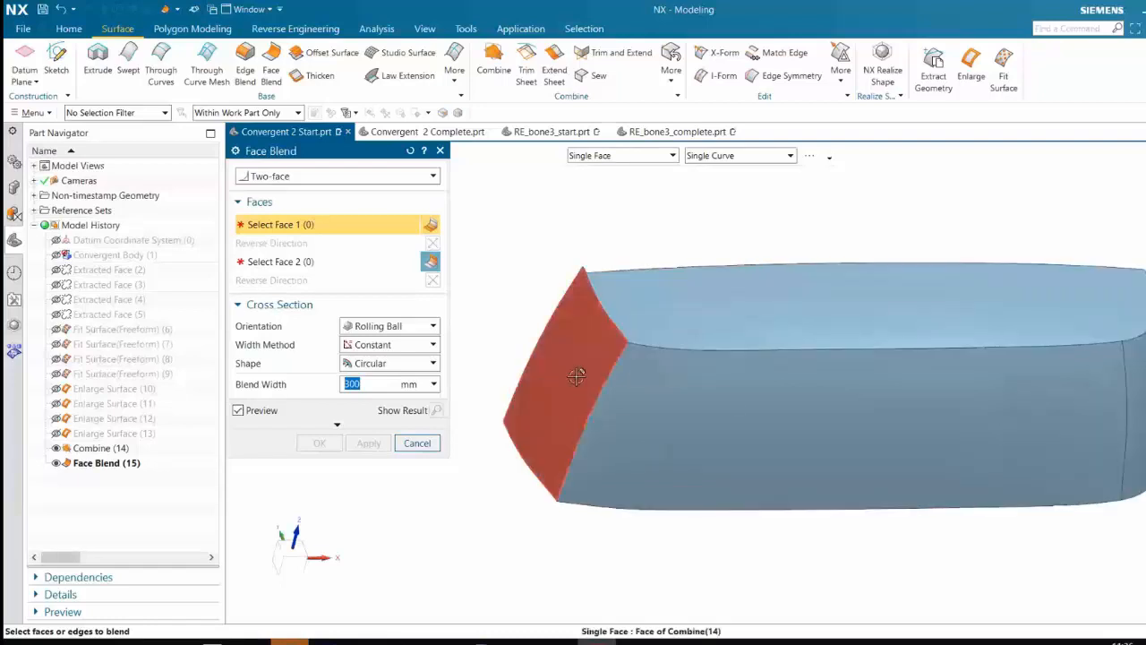
left_click(635, 411)
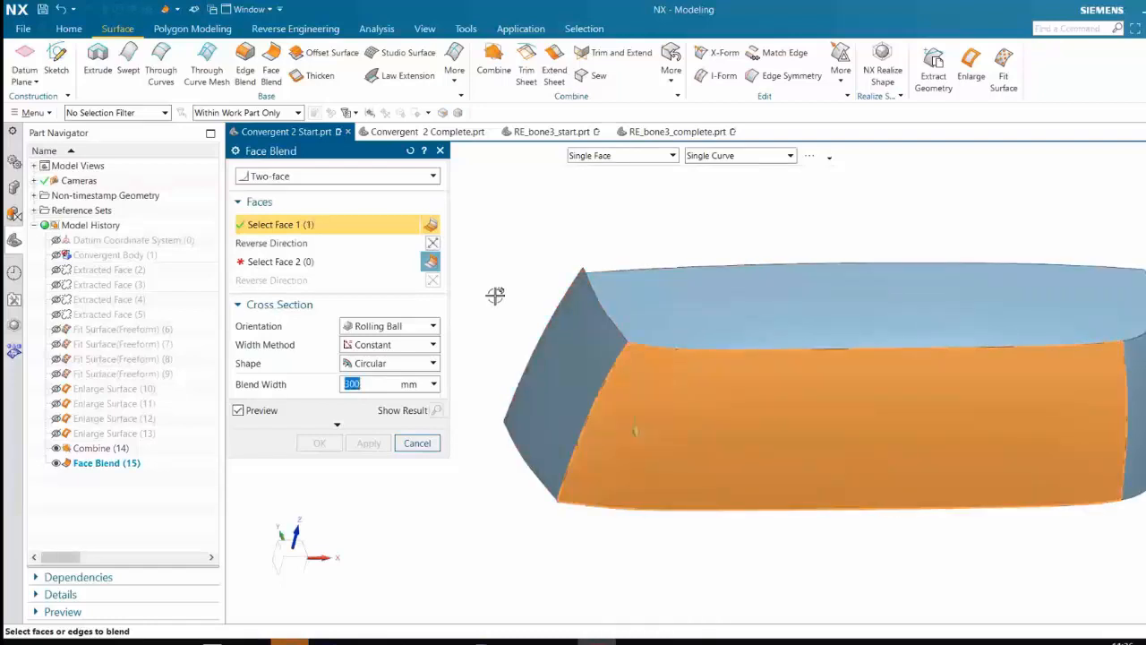
left_click(568, 370)
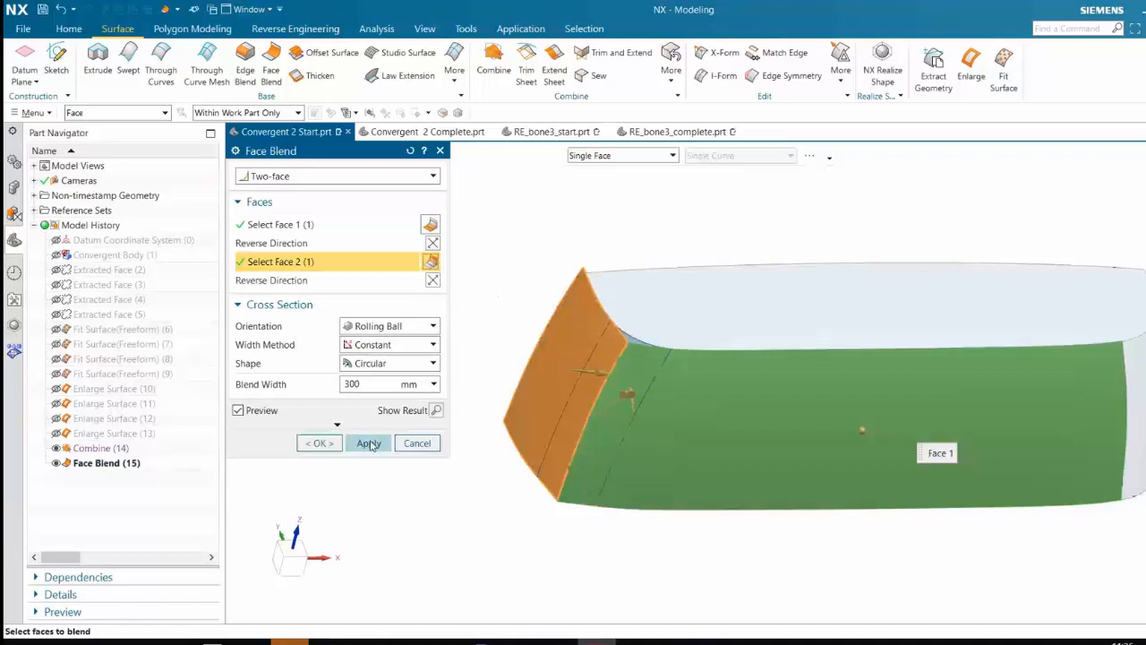
left_click(369, 444)
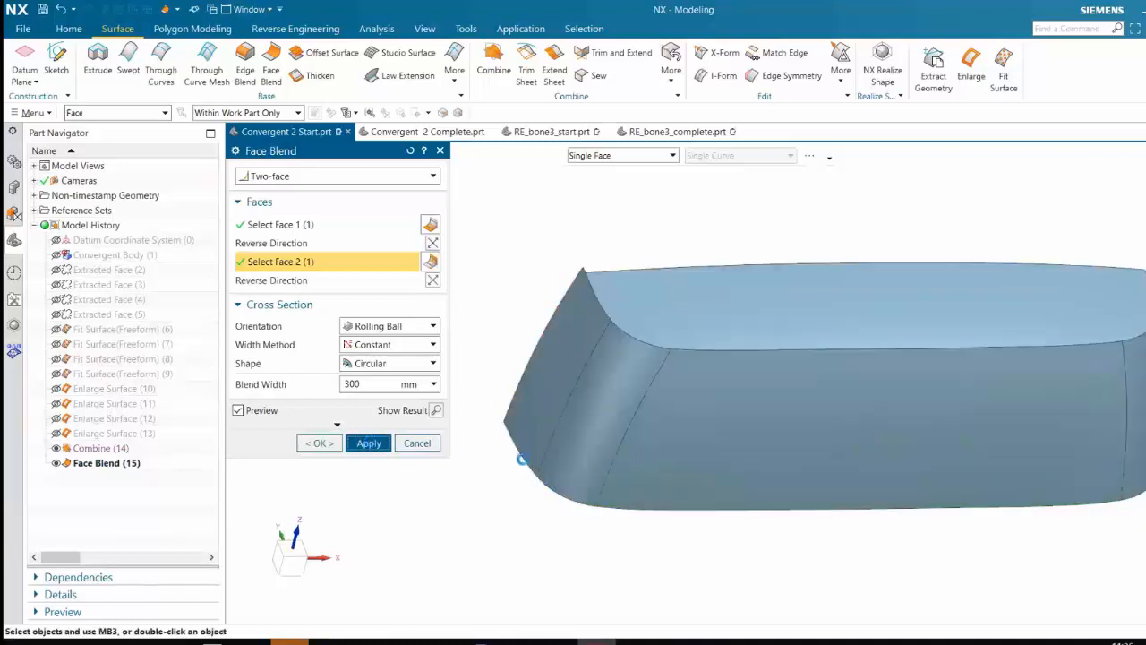
middle_click_drag(707, 526, 690, 521)
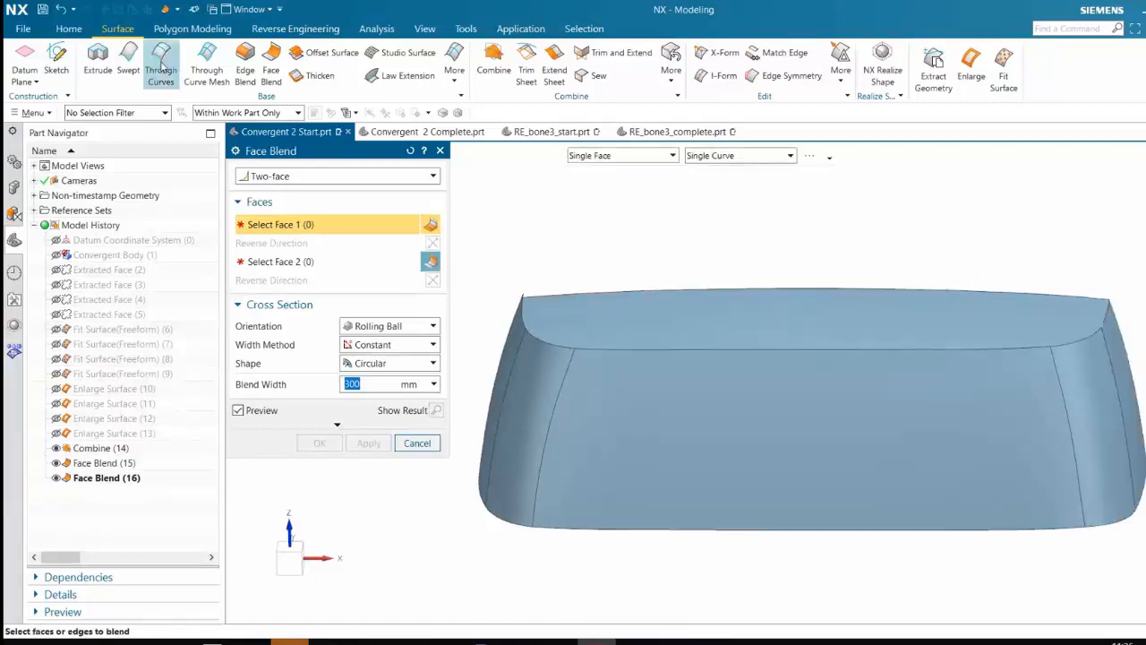
Edge-blend the tangent edge chain around the top surface with a circular G1 blend of 120 mm radius
left_click(245, 70)
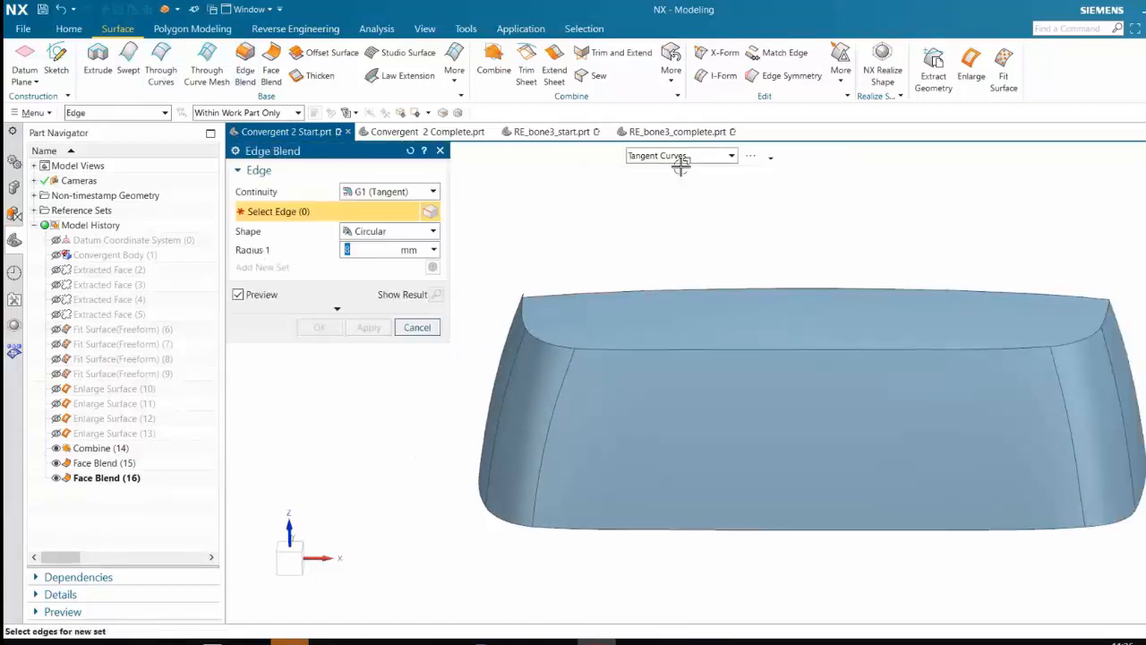
left_click(653, 349)
type("120")
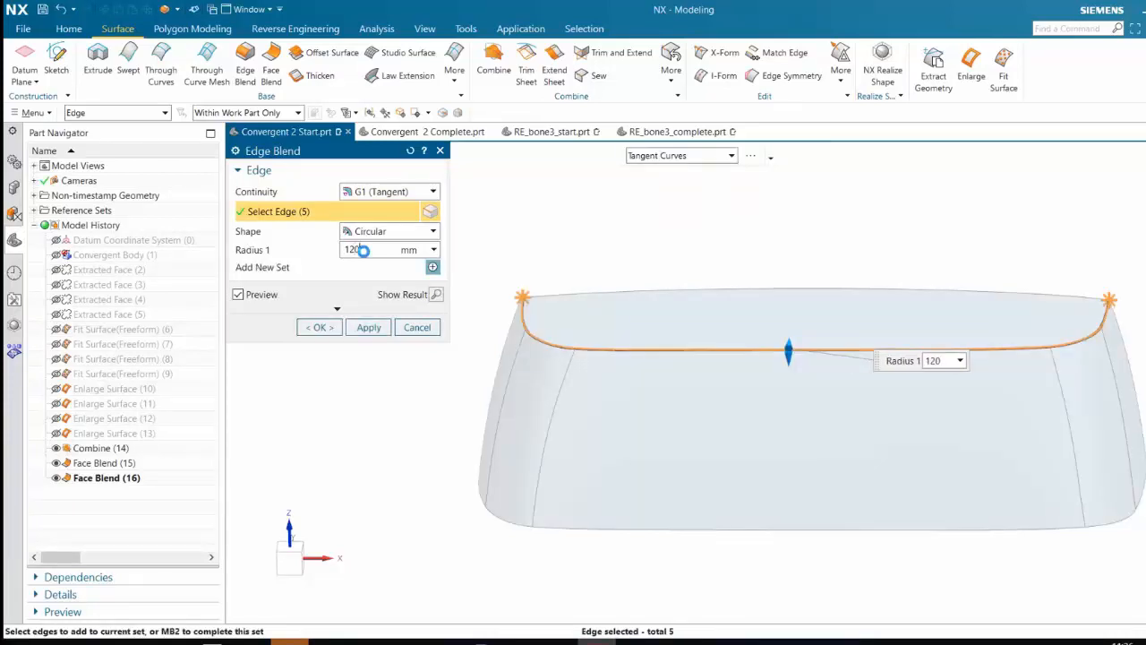
key("Return")
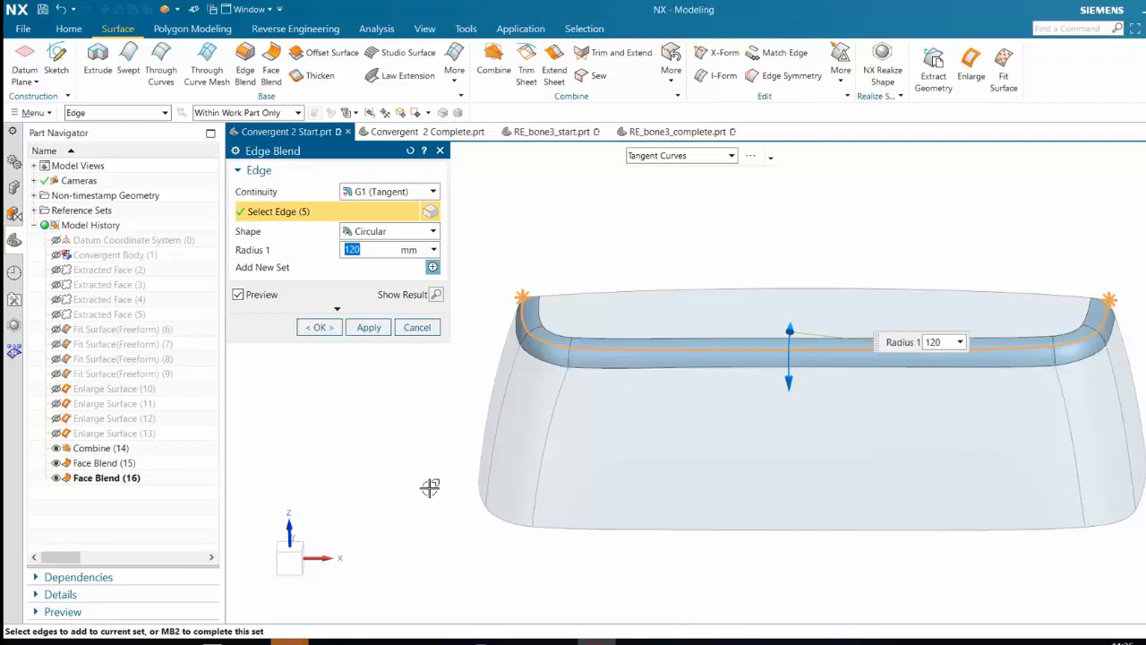
middle_click_drag(429, 487, 373, 361)
left_click(322, 327)
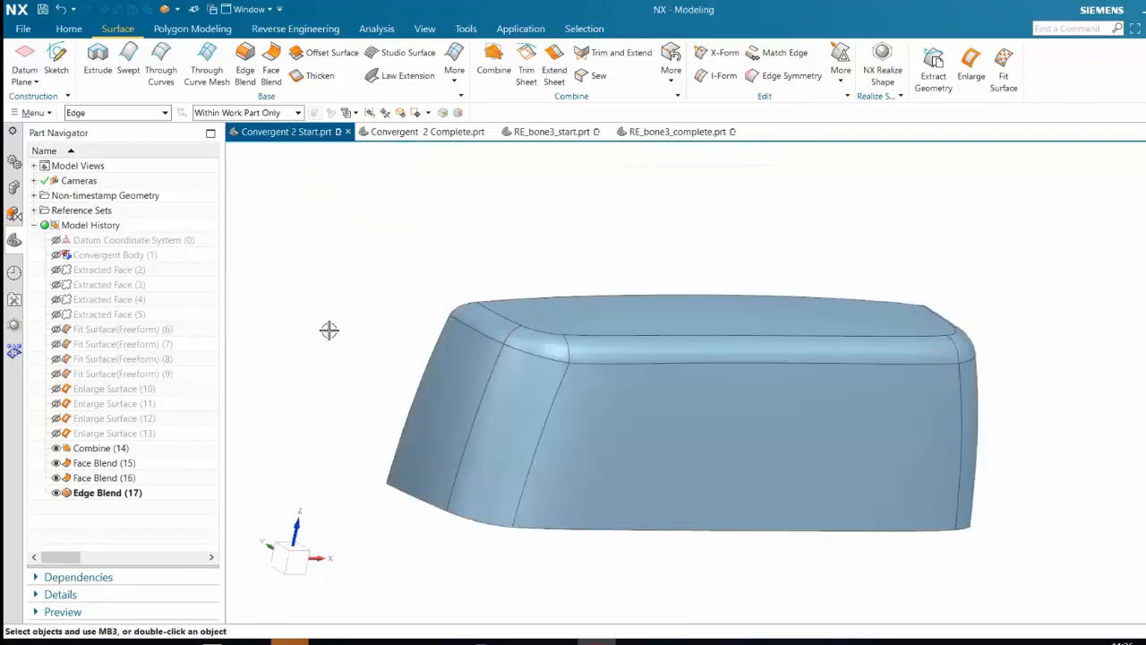
Show the original convergent body together with the blended sheet body and compare the two from several directions
middle_click_drag(1033, 431, 1021, 428)
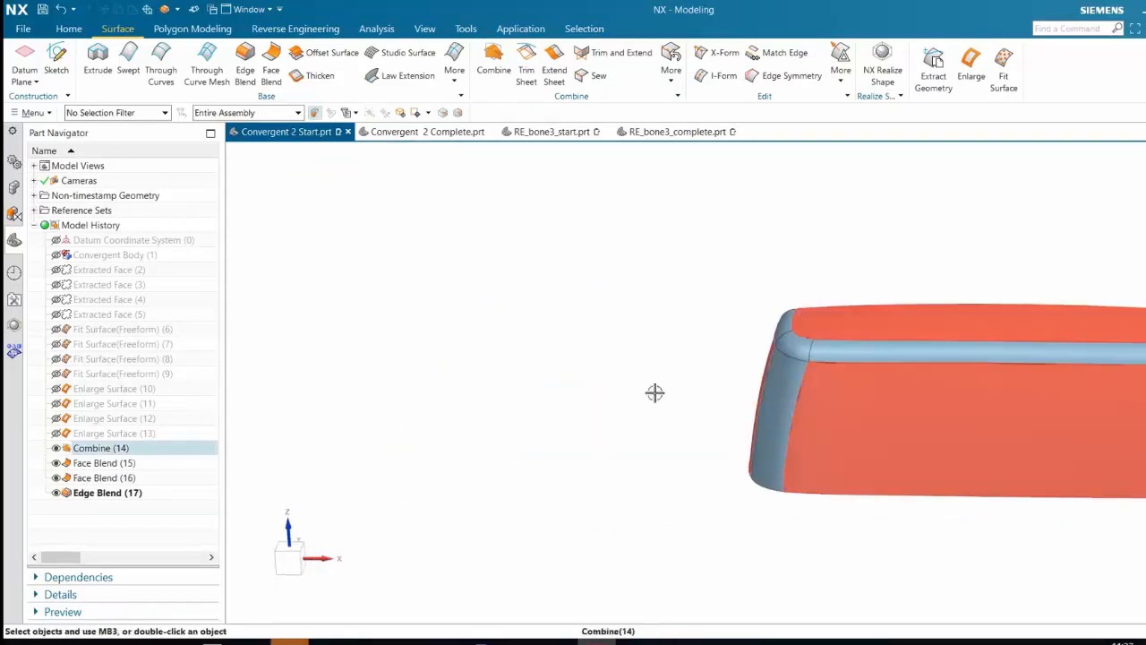
left_click(57, 254)
scroll(673, 267, "down", 3)
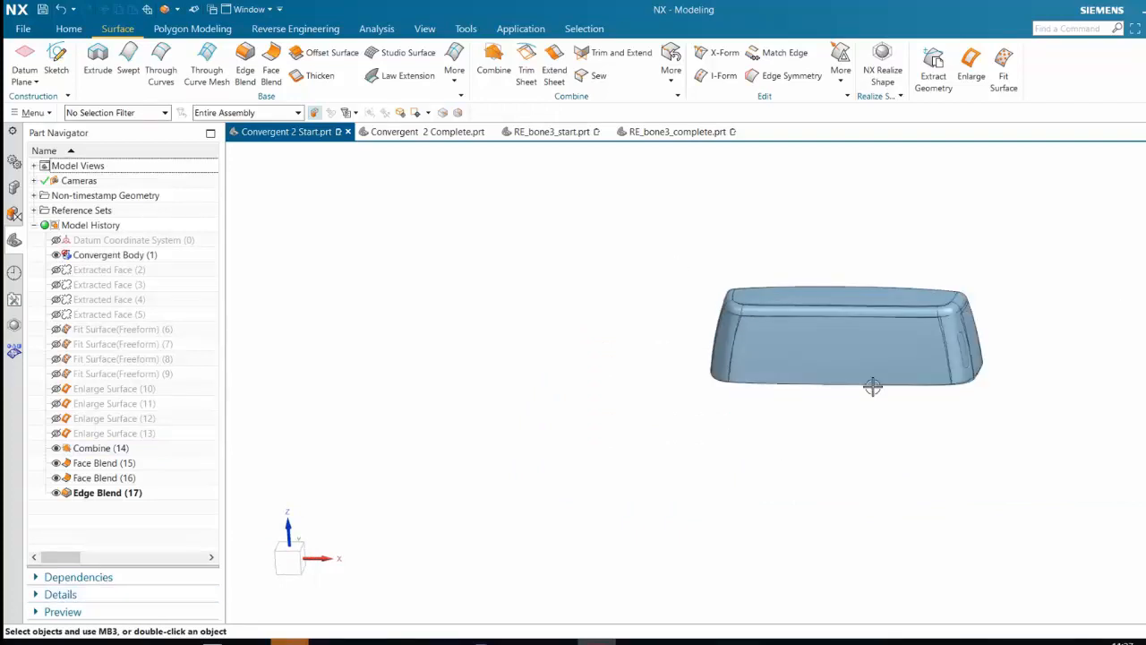
middle_click_drag(873, 386, 907, 392)
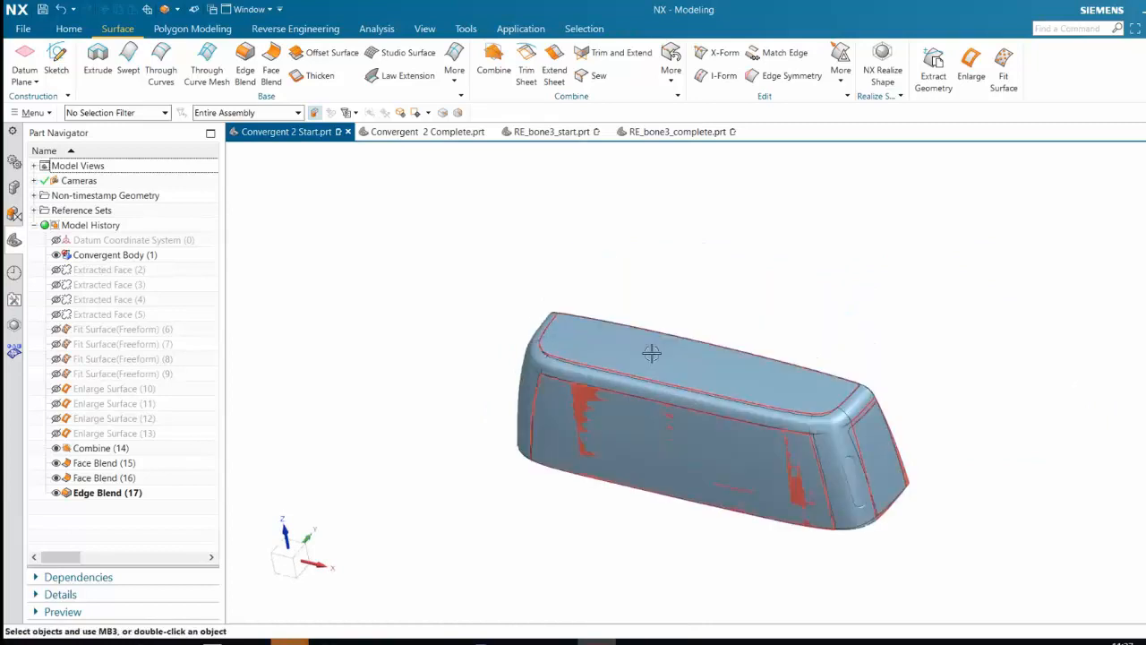
middle_click_drag(651, 352, 533, 378)
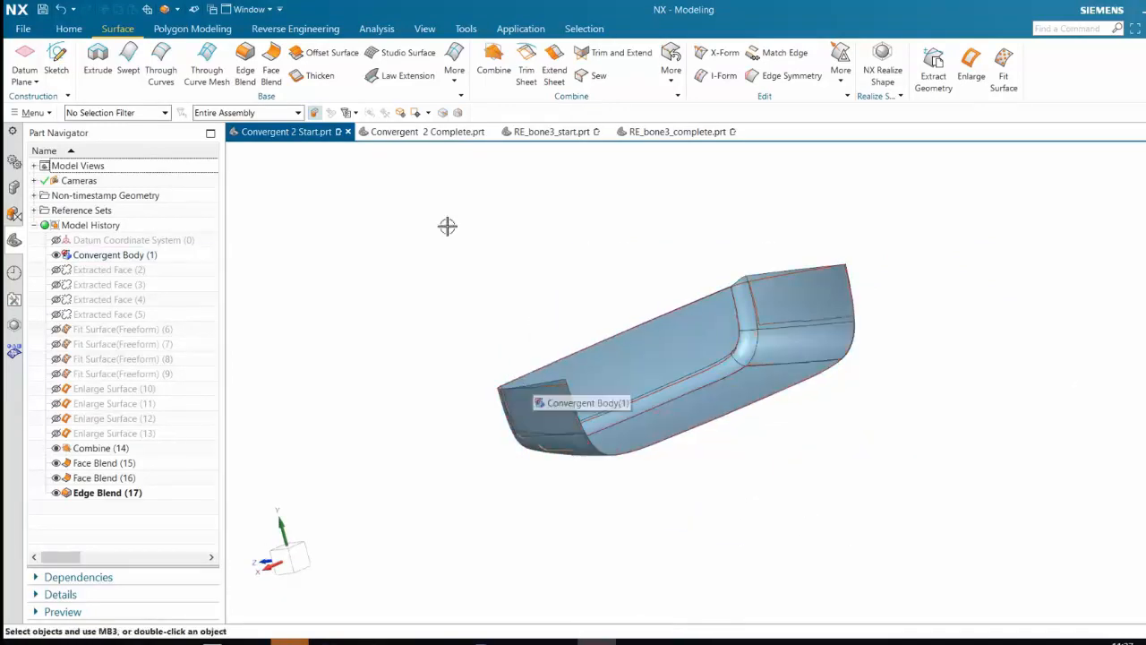
Switch to RE_bone3_start.prt and start Rapid Surfacing with the bone's convergent body as the facet body
left_click(571, 131)
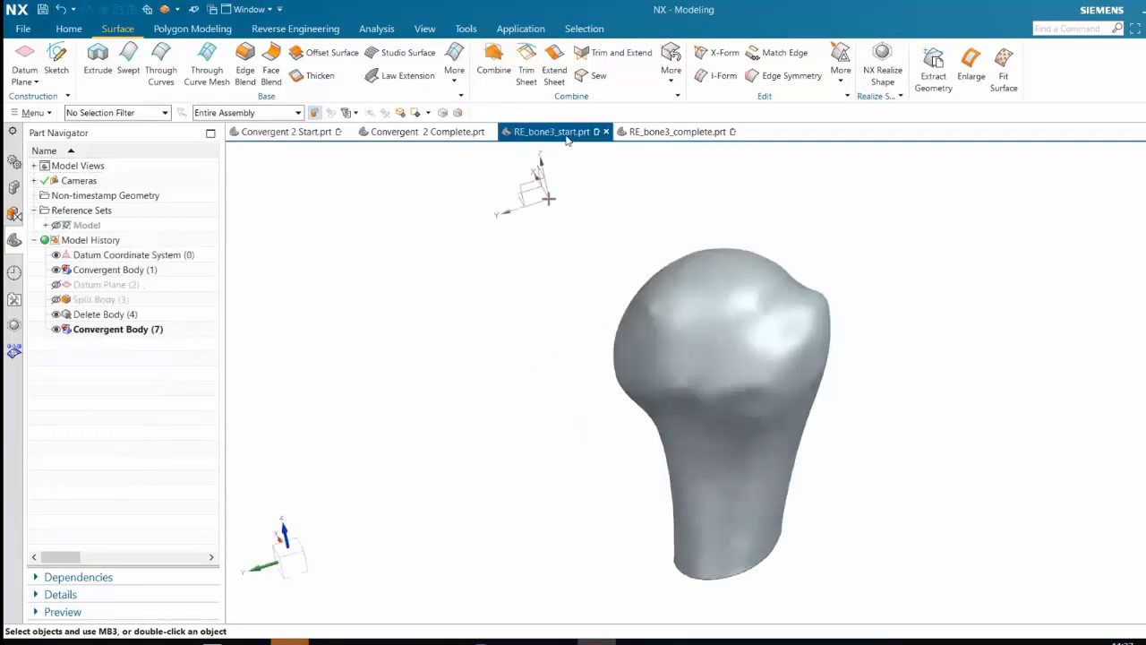
middle_click_drag(577, 206, 636, 408)
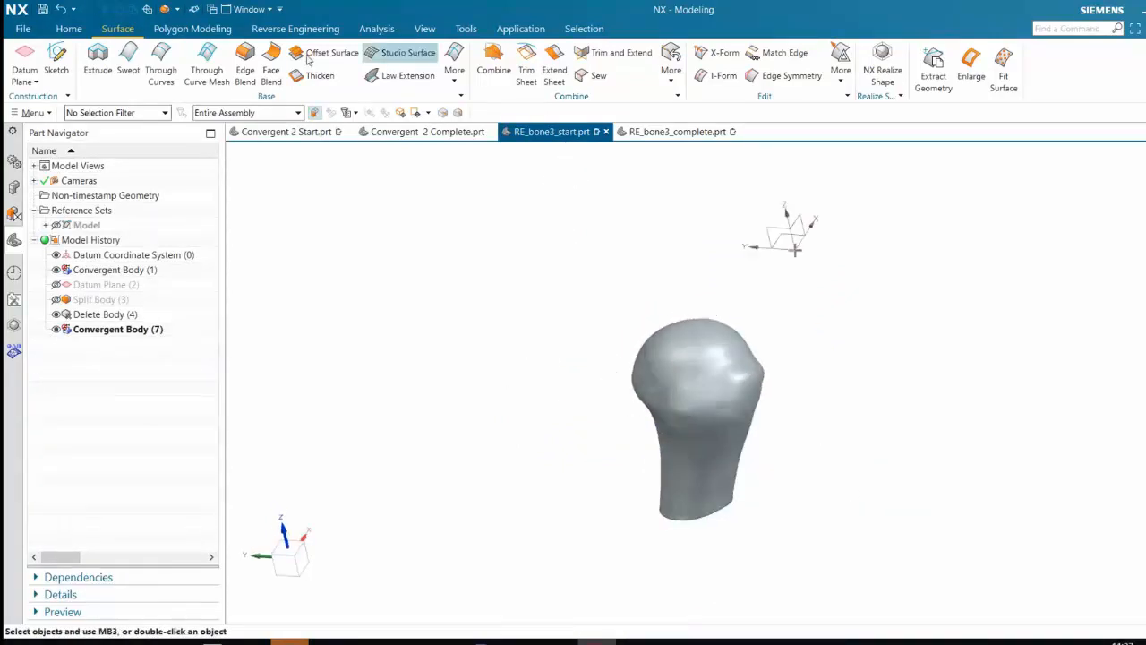
left_click(296, 29)
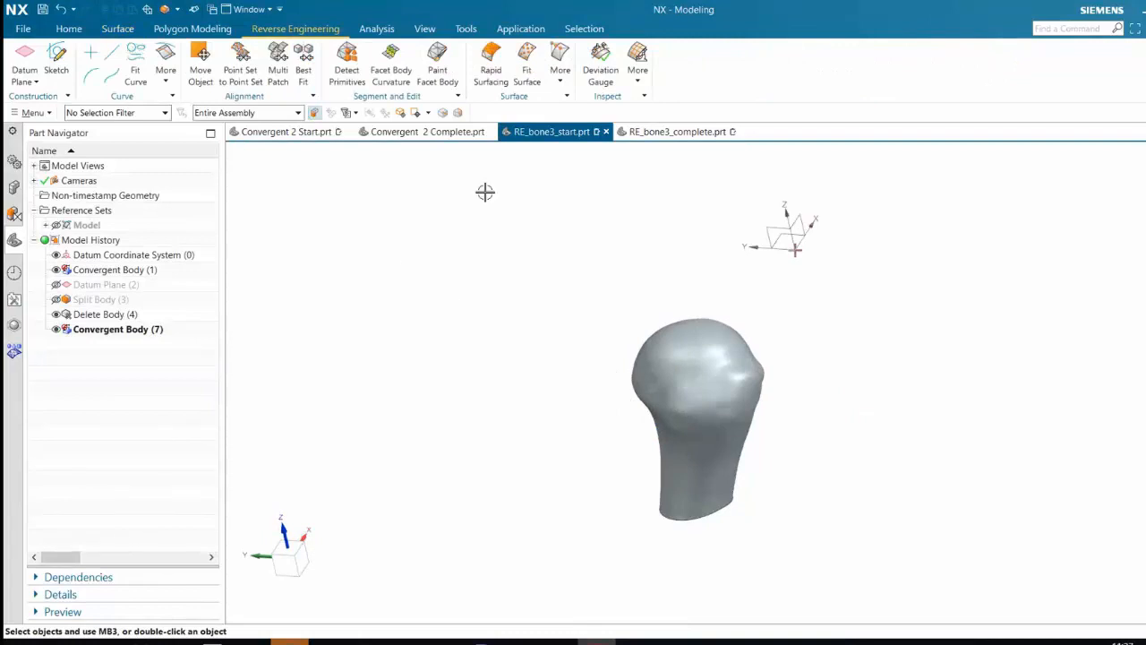
left_click(491, 63)
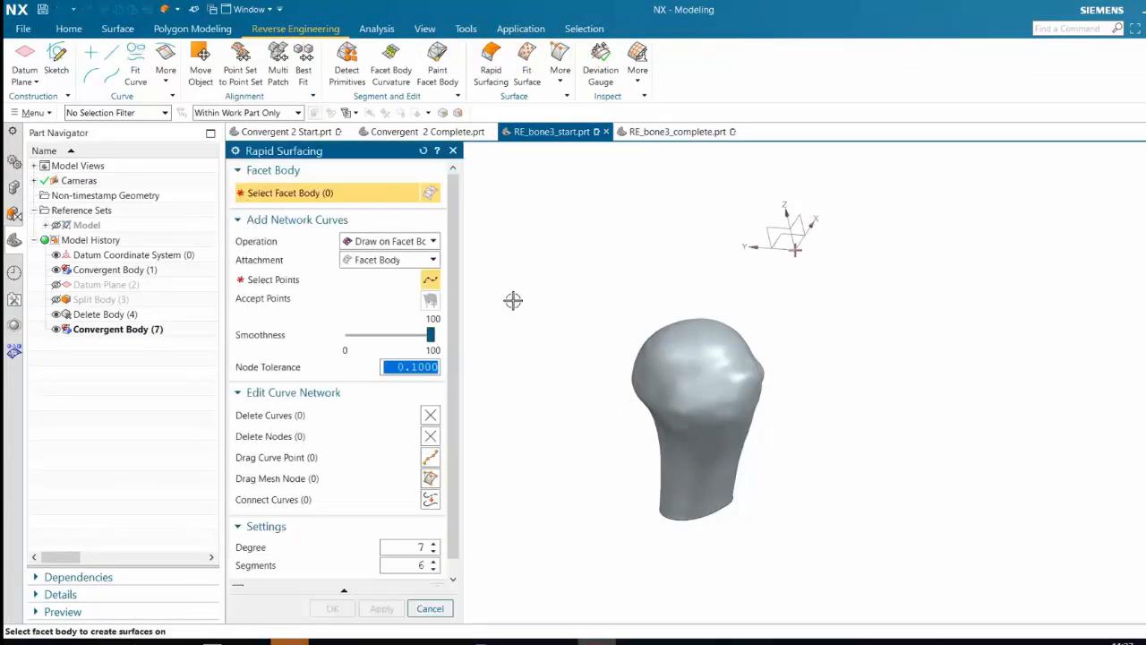
left_click(711, 321)
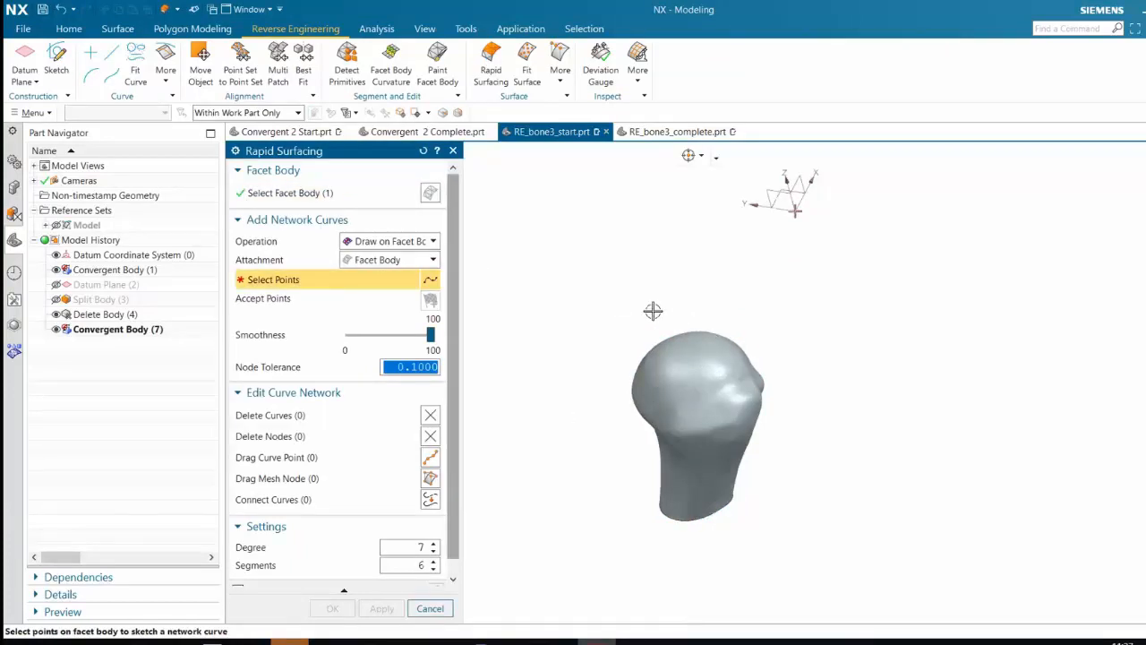
Draw the first network curve on the facet body down the -X-free side of the bone head, viewed from above
scroll(706, 342, "up", 2)
middle_click_drag(762, 258, 762, 296)
scroll(667, 358, "up", 3)
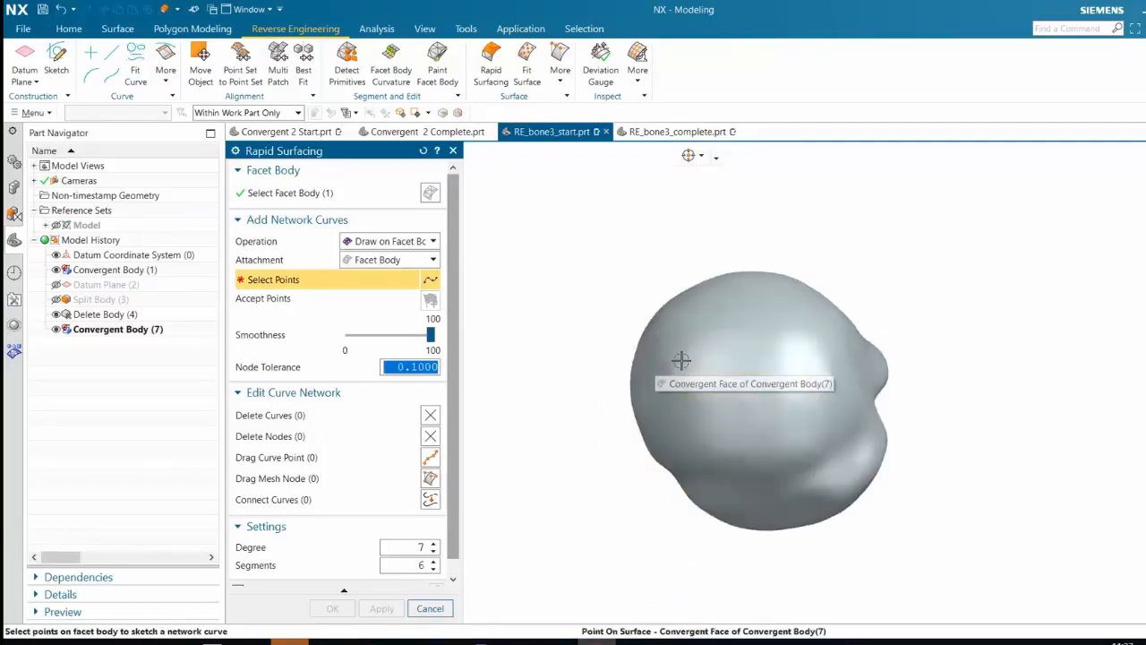
scroll(677, 344, "up", 2)
left_click(670, 333)
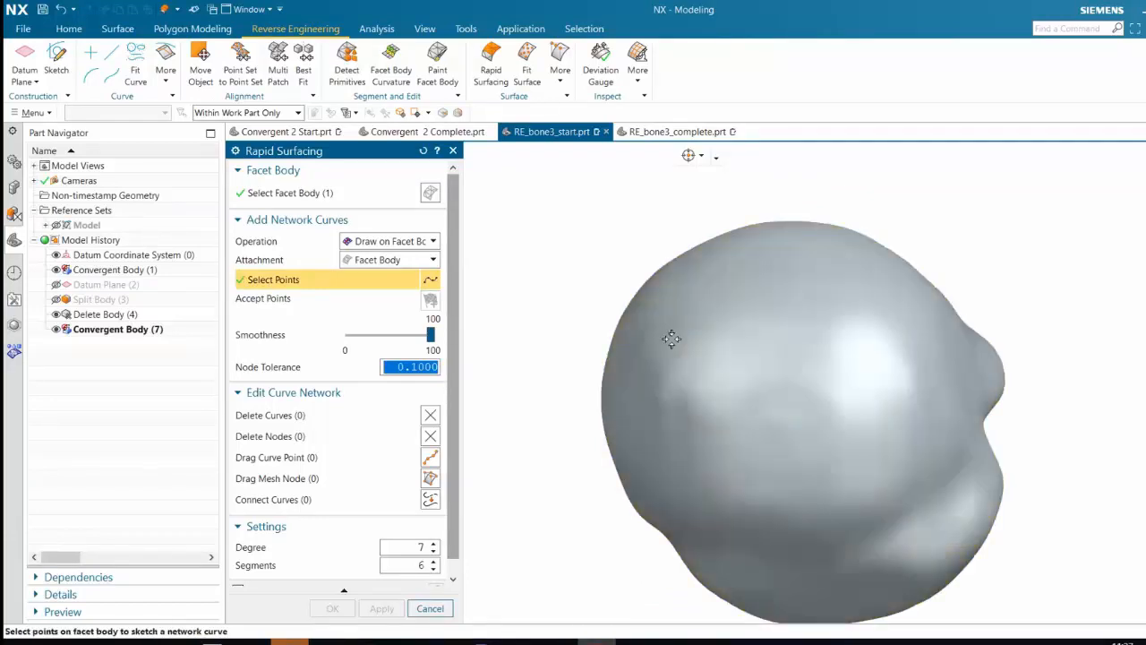
left_click(690, 519)
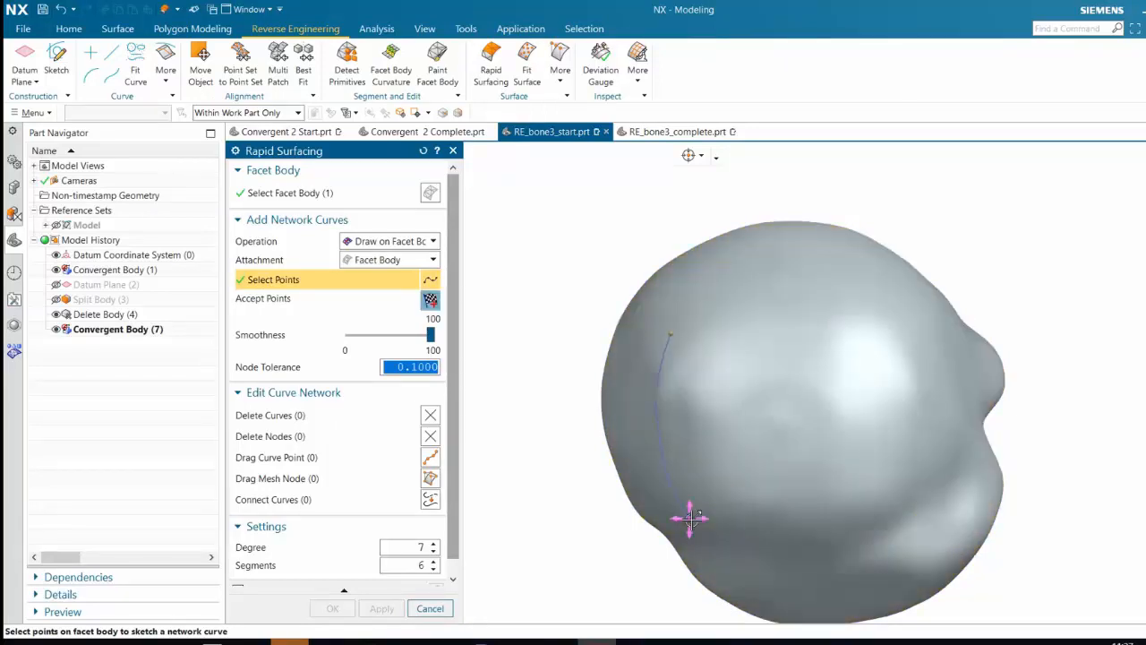
middle_click(691, 519)
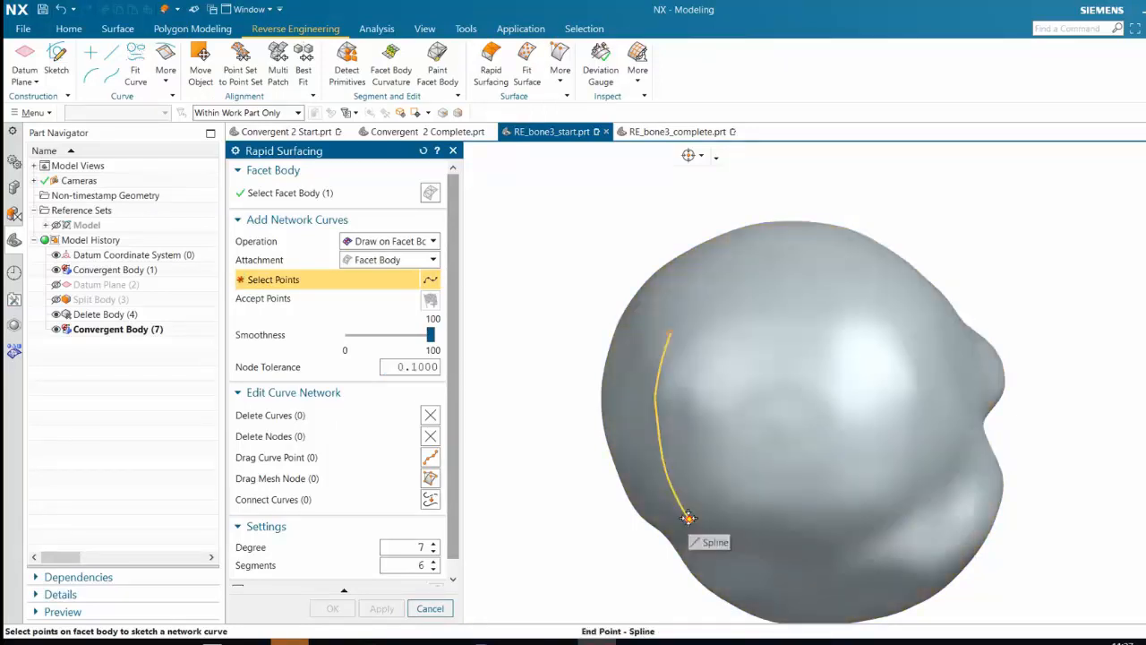
Draw two more connected network curves on the bone head, one across the lower side and one up the opposite side
left_click(687, 516)
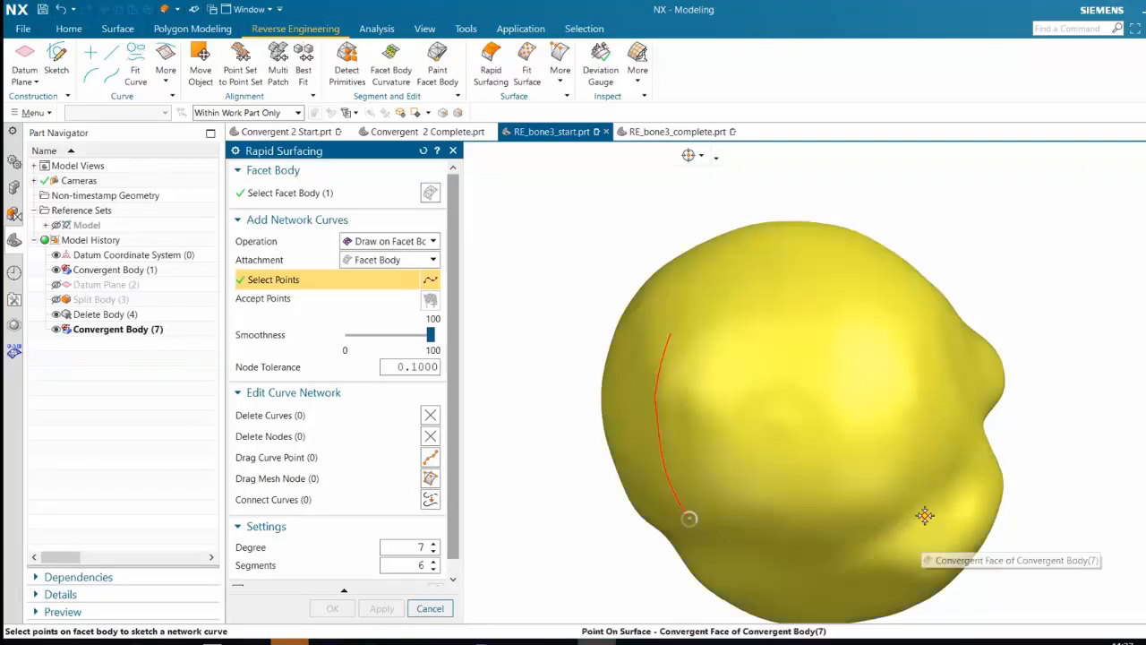
left_click(925, 515)
middle_click(921, 516)
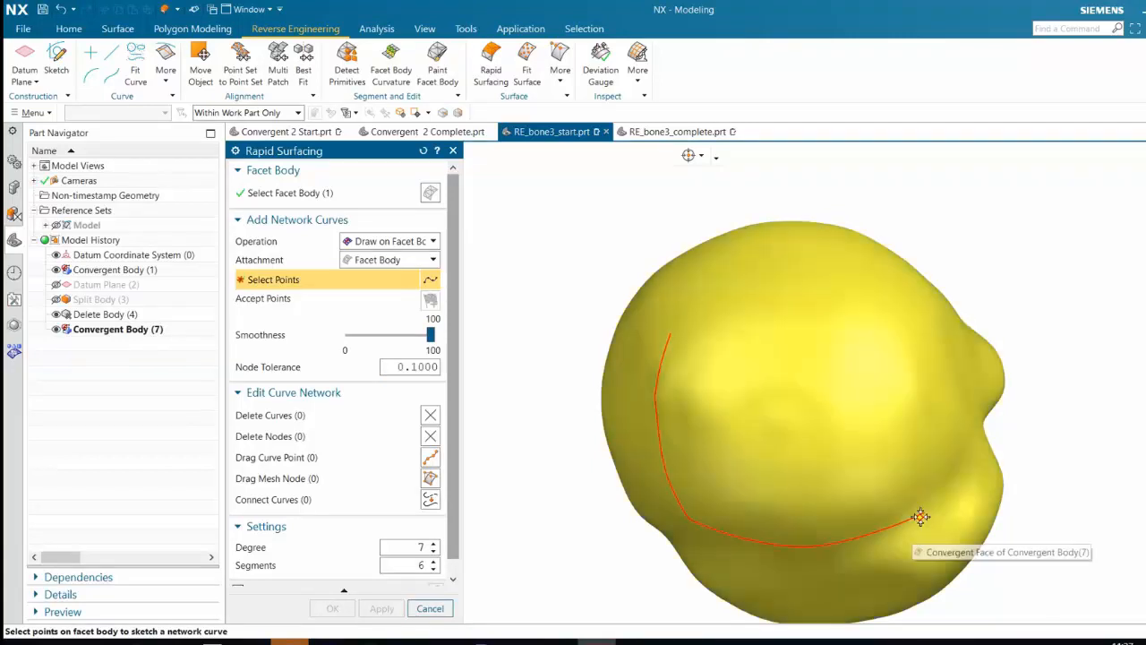
left_click(922, 515)
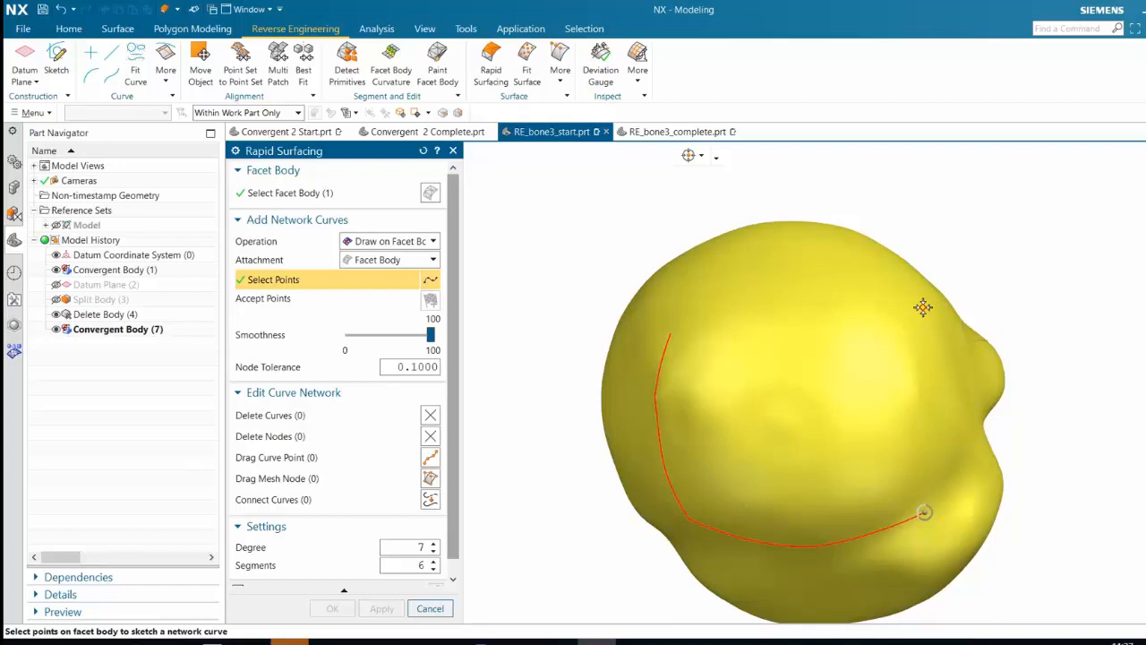
left_click(923, 307)
middle_click(936, 307)
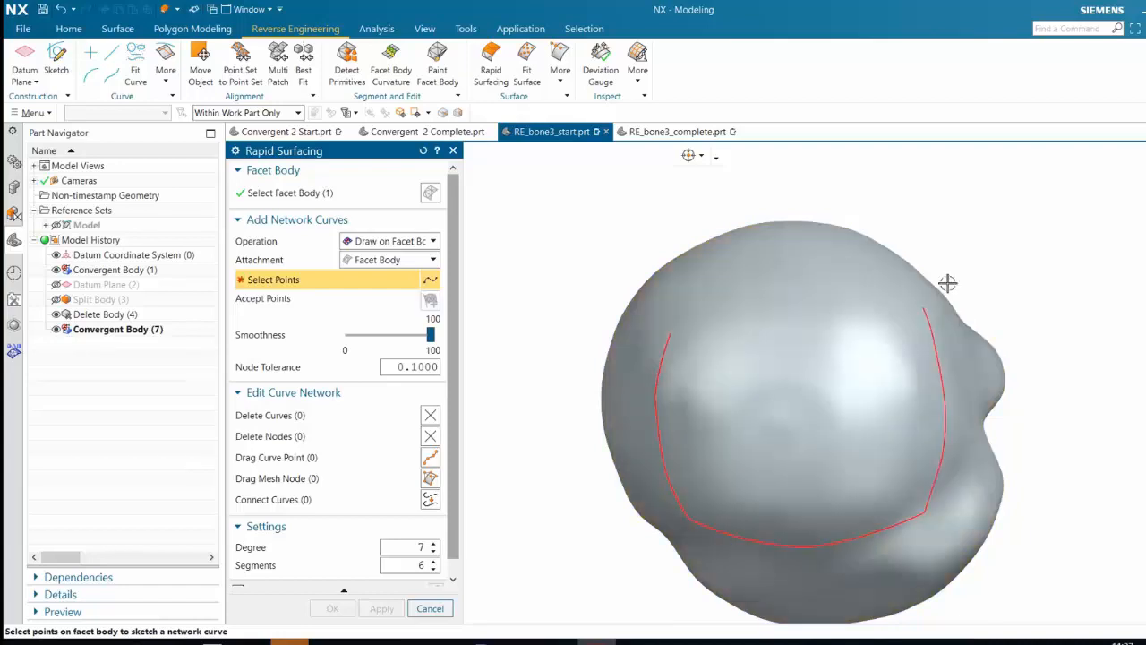
Close the four-sided curve network between its two open ends and create the rapid surface on the bone head
left_click(670, 334)
left_click(923, 307)
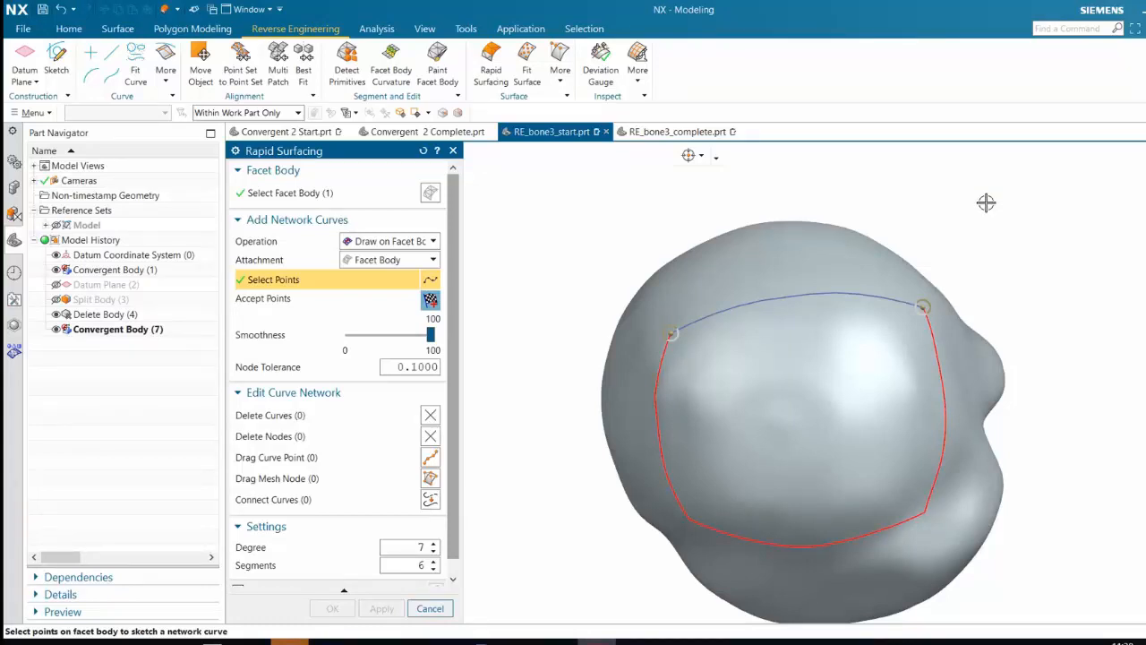
middle_click_drag(986, 203, 734, 309)
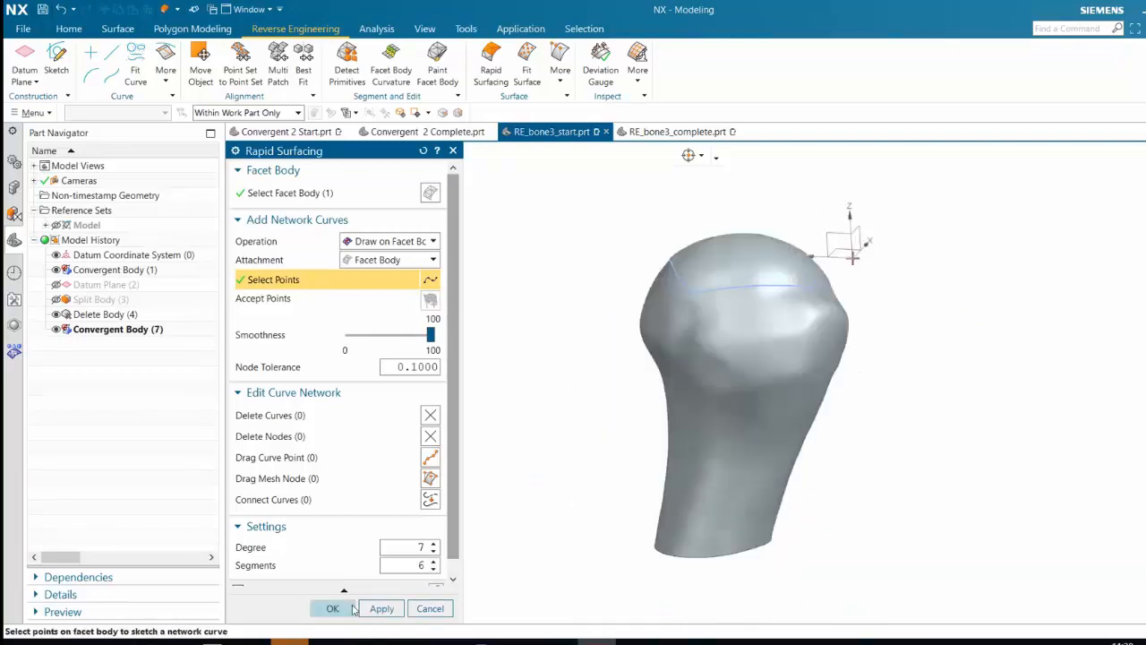
left_click(333, 609)
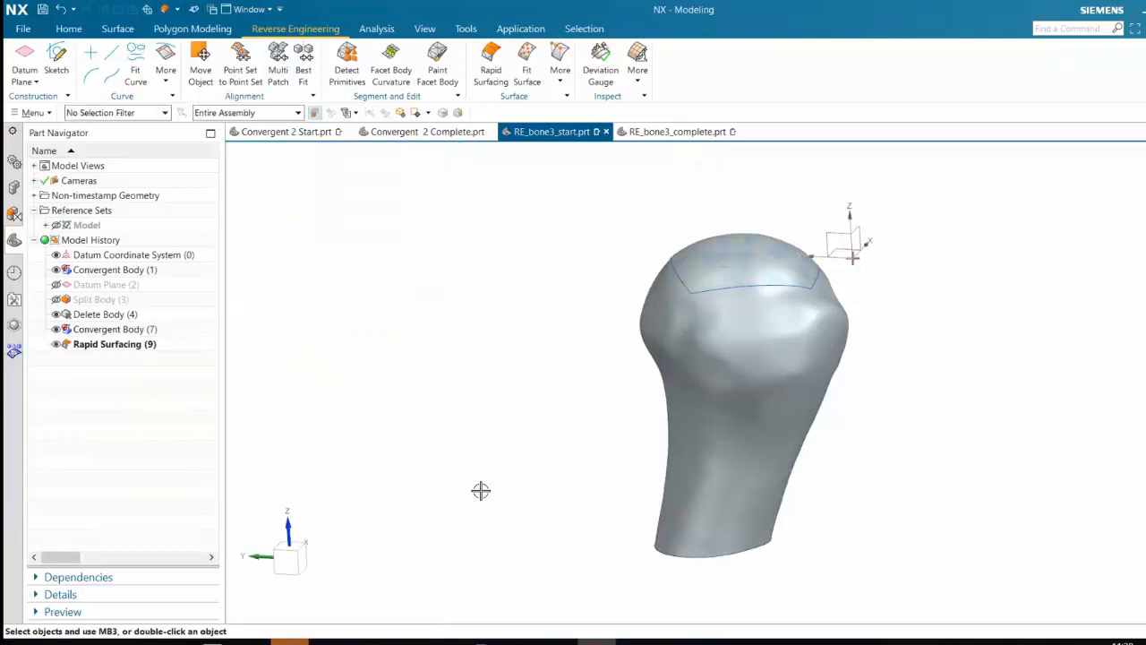
Examine how closely the new rapid surface patch follows the facet body on the bone head from several directions
mouse_move(542, 300)
middle_mouse_down()
mouse_move(767, 307)
mouse_move(816, 296)
mouse_move(823, 317)
mouse_move(727, 349)
middle_mouse_up()
left_click(726, 349)
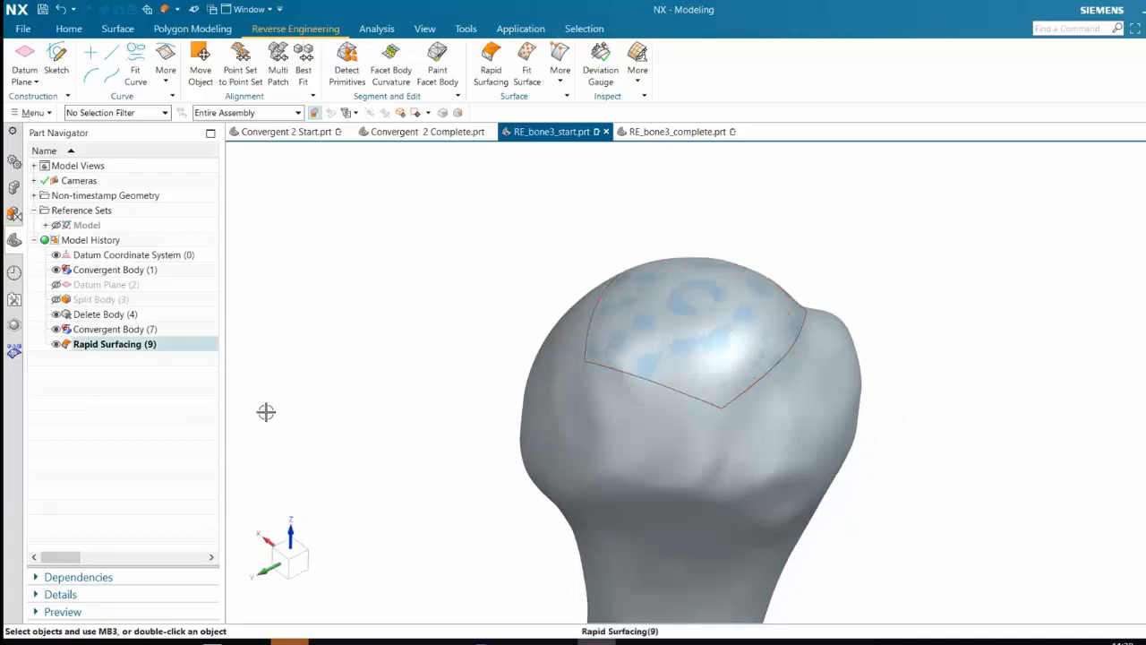
scroll(652, 335, "up", 2)
scroll(690, 372, "down", 2)
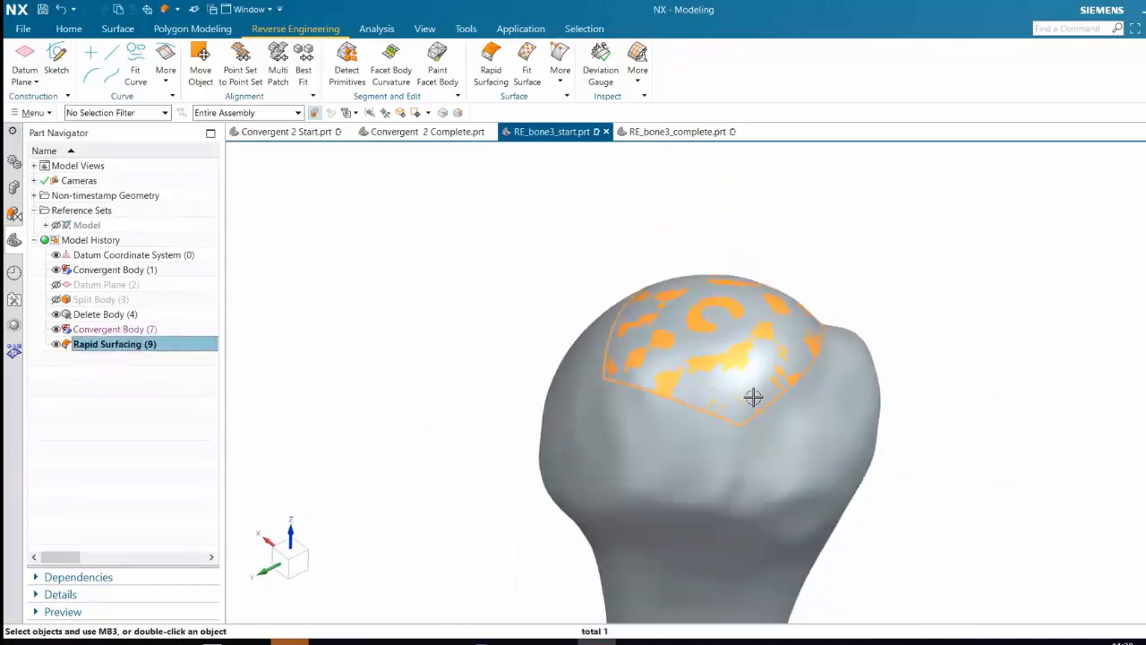
mouse_move(753, 397)
middle_mouse_down()
mouse_move(760, 363)
mouse_move(785, 363)
mouse_move(737, 404)
middle_mouse_up()
scroll(719, 402, "up", 5)
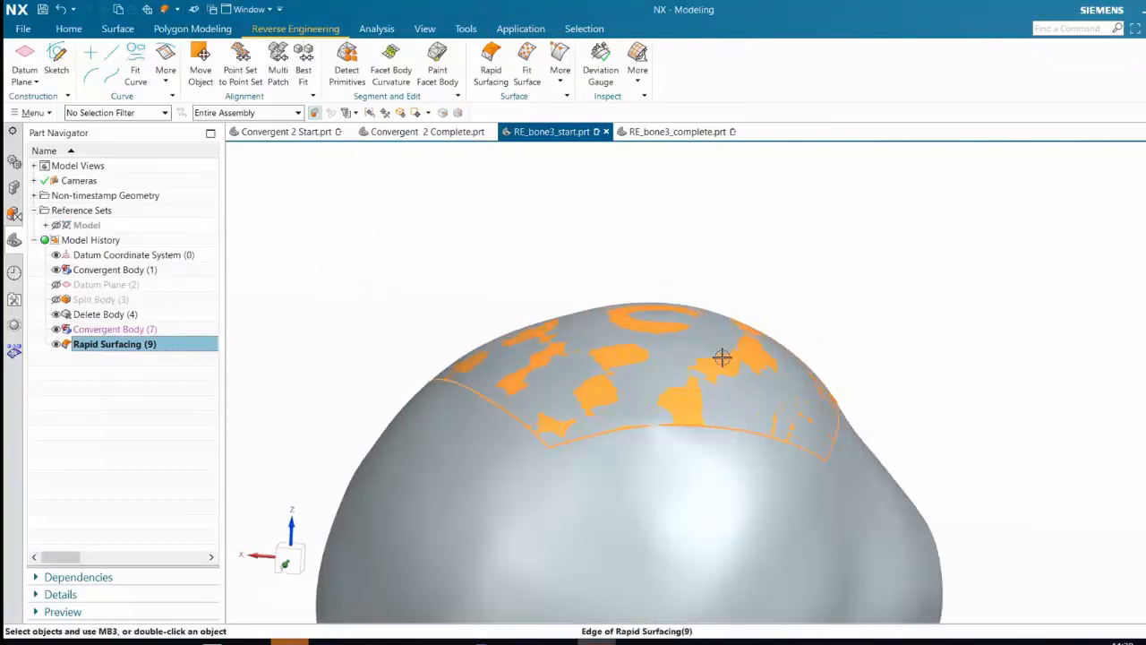
scroll(760, 352, "down", 5)
middle_click_drag(793, 373, 707, 398)
scroll(848, 407, "up", 3)
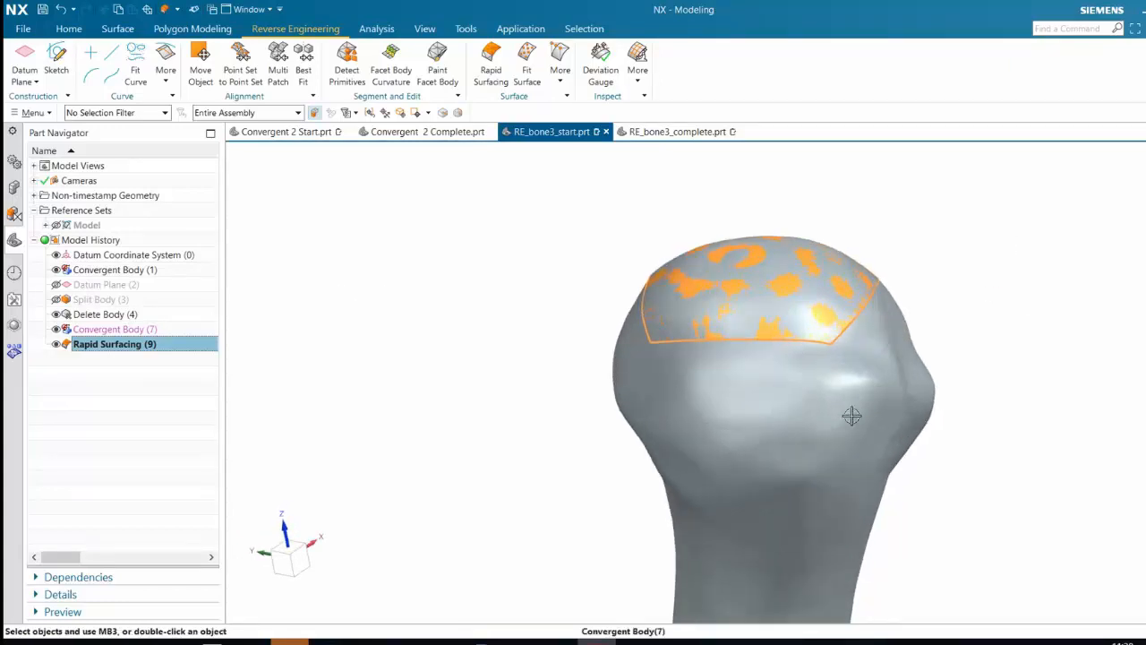
Switch to RE_bone3_complete.prt and inspect the finished bone's Rapid Surfacing feature, its curve network and settings without changing them
left_click(674, 132)
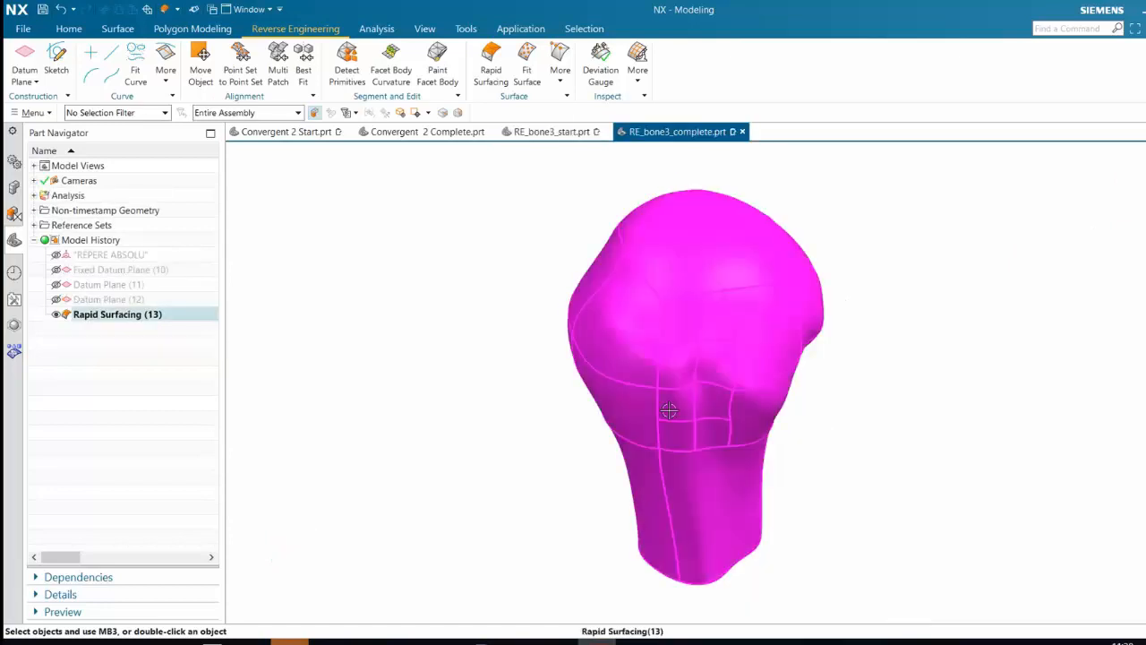
middle_click_drag(681, 403, 670, 394)
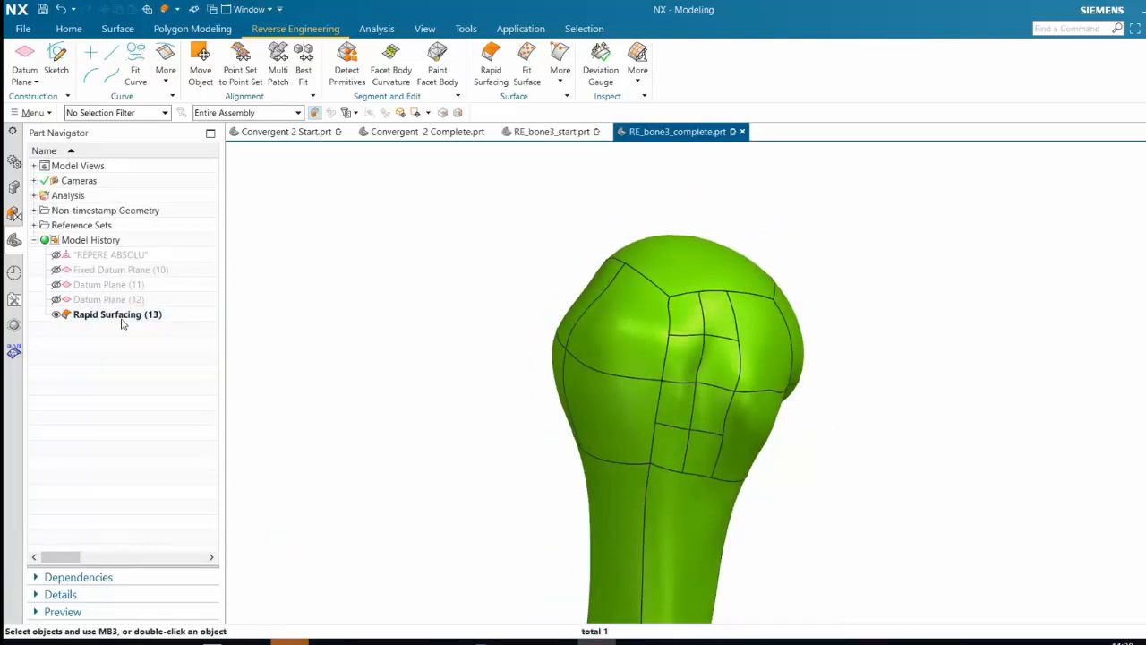
left_click(120, 315)
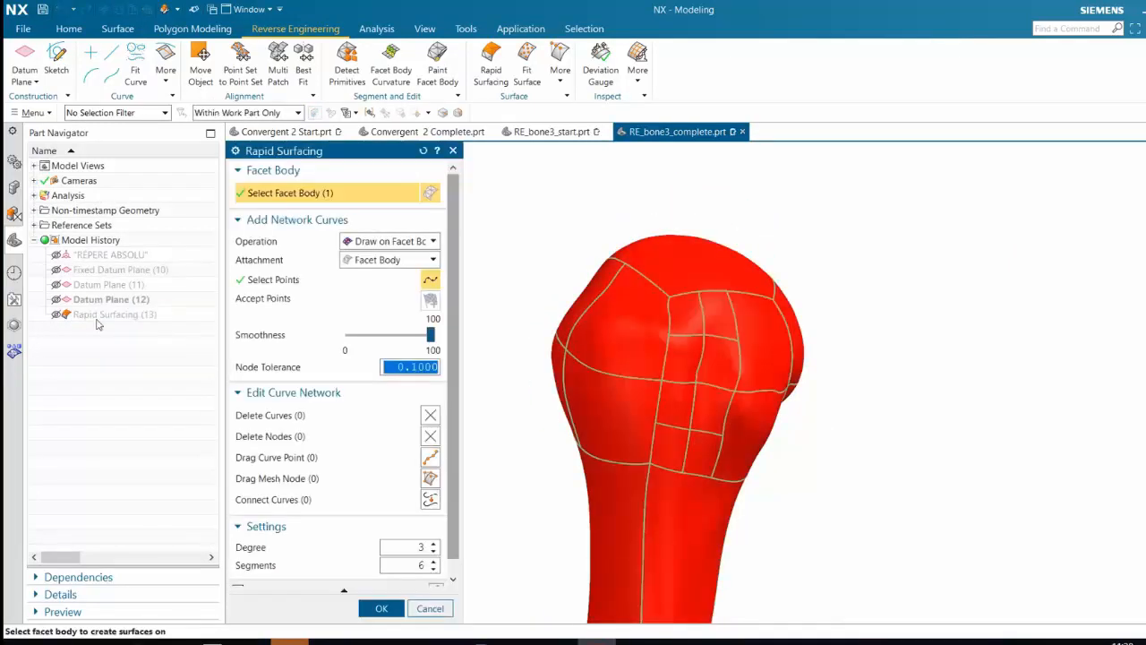
middle_click_drag(527, 264, 548, 252)
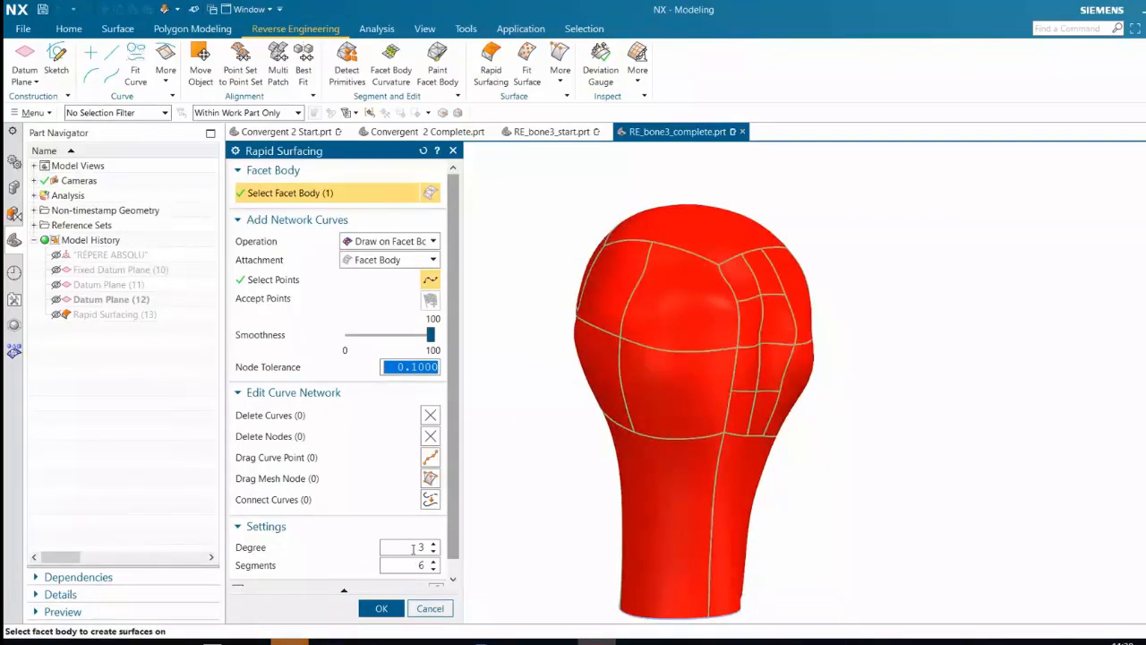
left_click(383, 608)
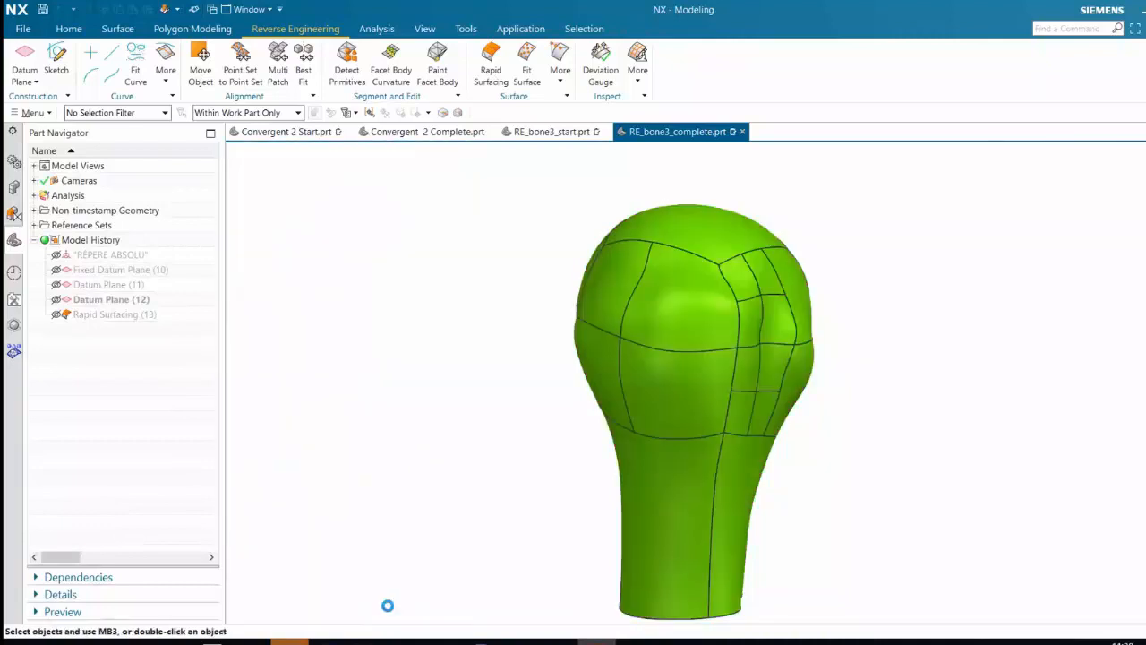
mouse_move(603, 337)
middle_mouse_down()
mouse_move(545, 343)
mouse_move(489, 384)
mouse_move(524, 386)
mouse_move(563, 247)
mouse_move(574, 328)
mouse_move(597, 346)
middle_mouse_up()
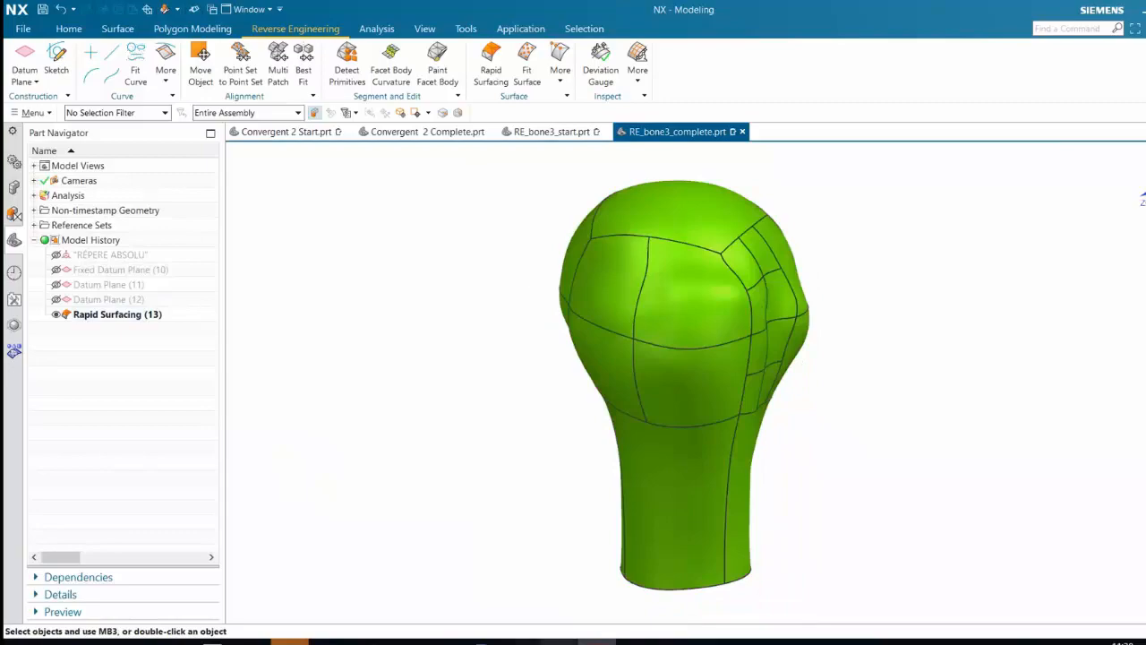
Switch to the PowerPoint presentation Introducing NX for Reverse Engineering.pptx and show slide 20, Software Details
left_click(406, 642)
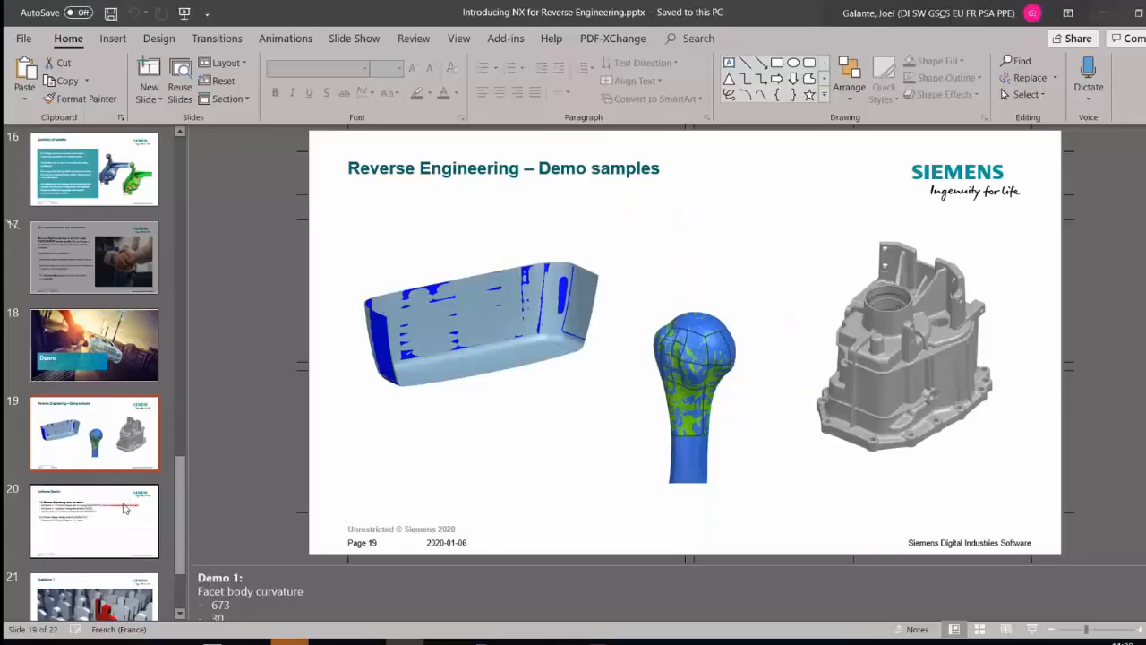
scroll(123, 508, "down", 1)
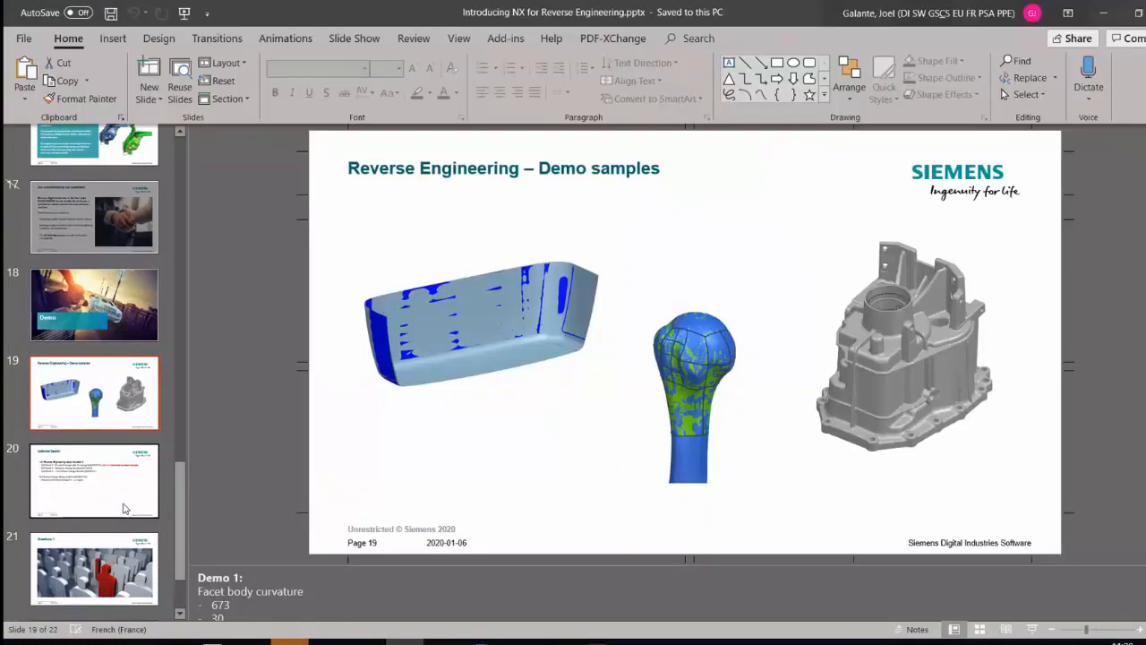
left_click(121, 484)
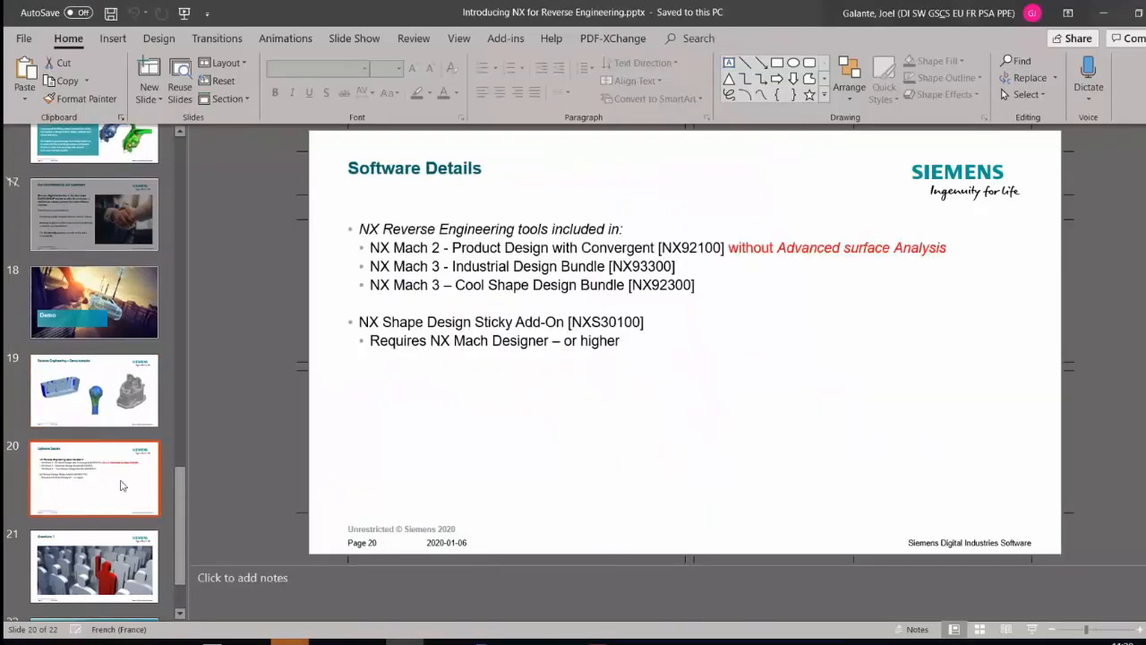